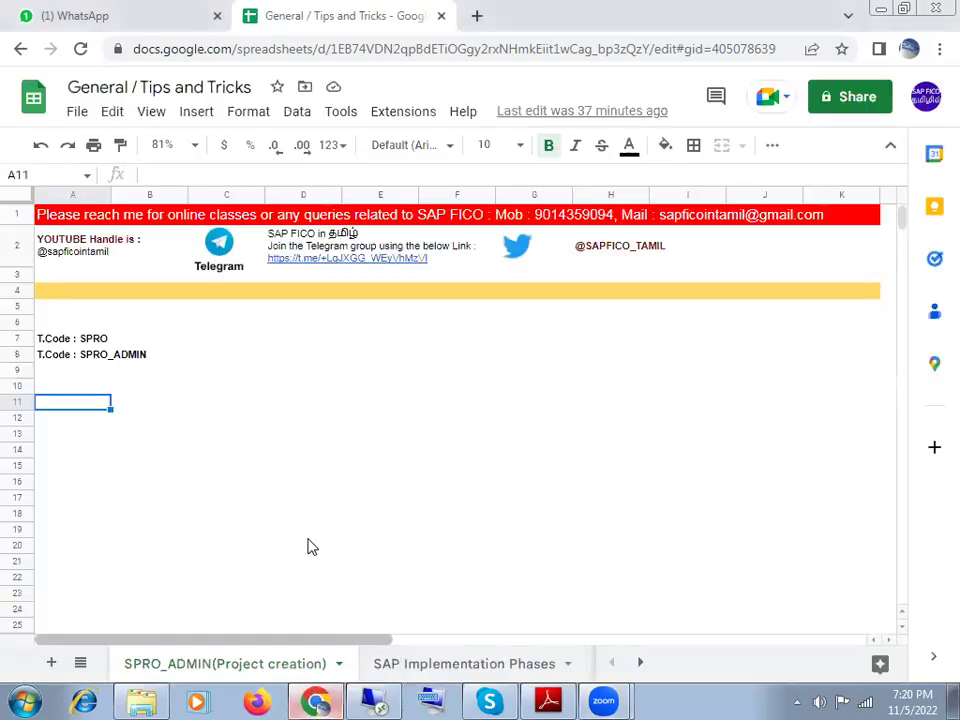
Examine the SPRO and SPRO_ADMIN transaction code entries in cells A7 and A8.
click(185, 390)
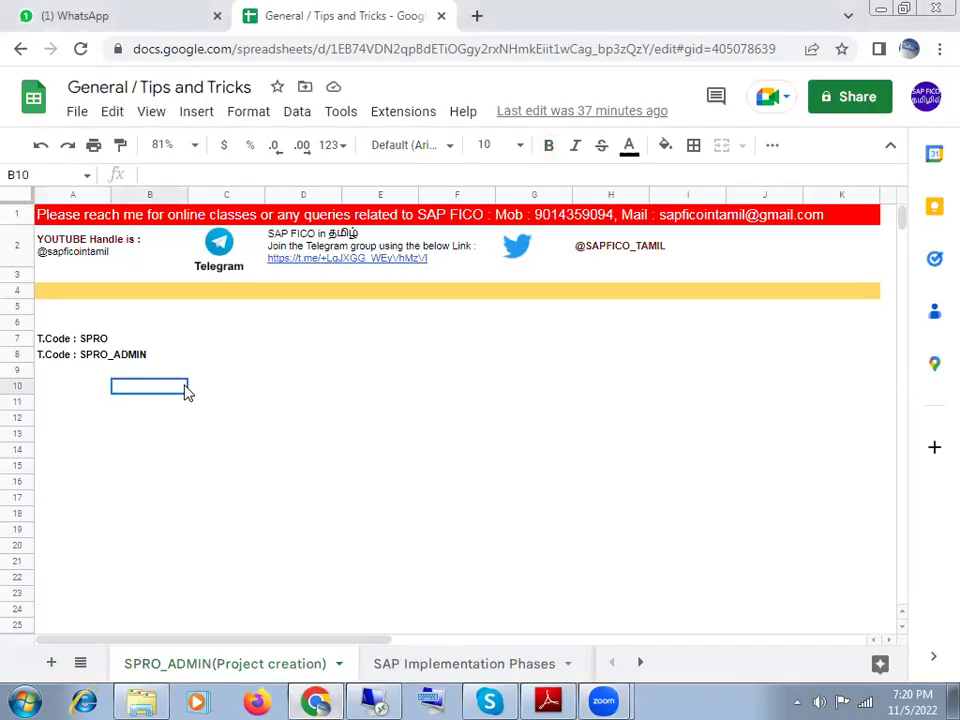
click(222, 322)
click(45, 354)
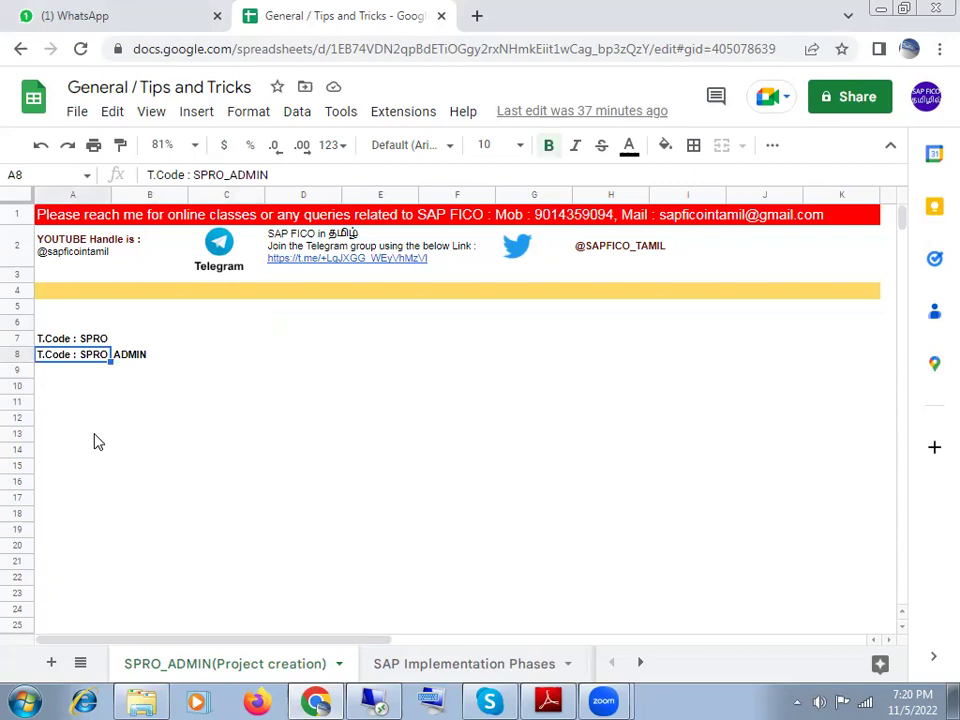
click(94, 433)
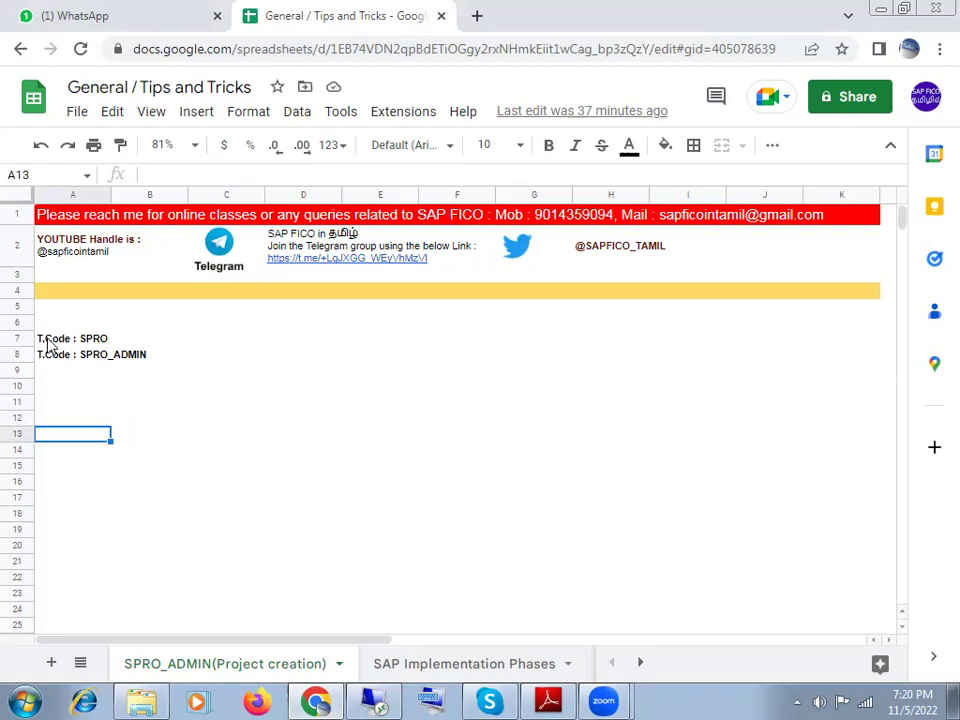
click(45, 339)
click(117, 389)
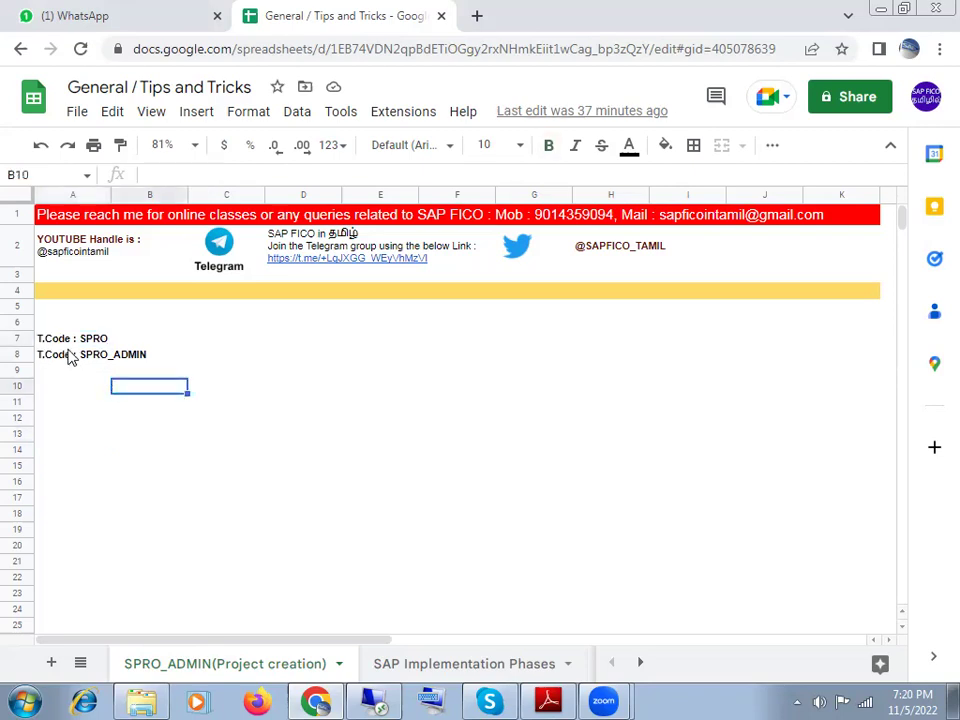
click(118, 408)
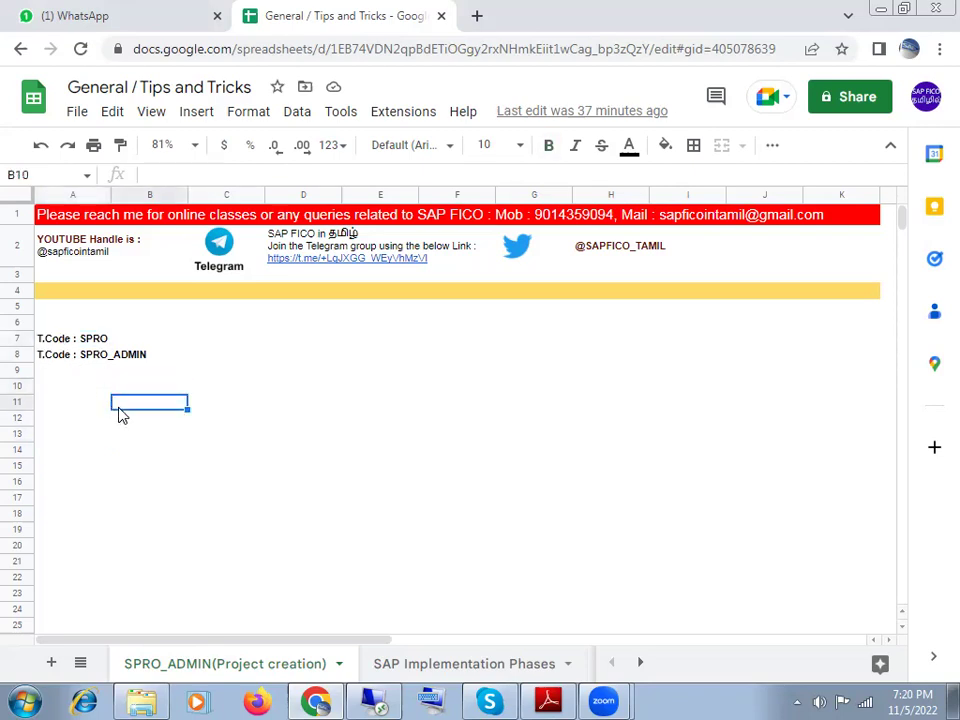
click(60, 340)
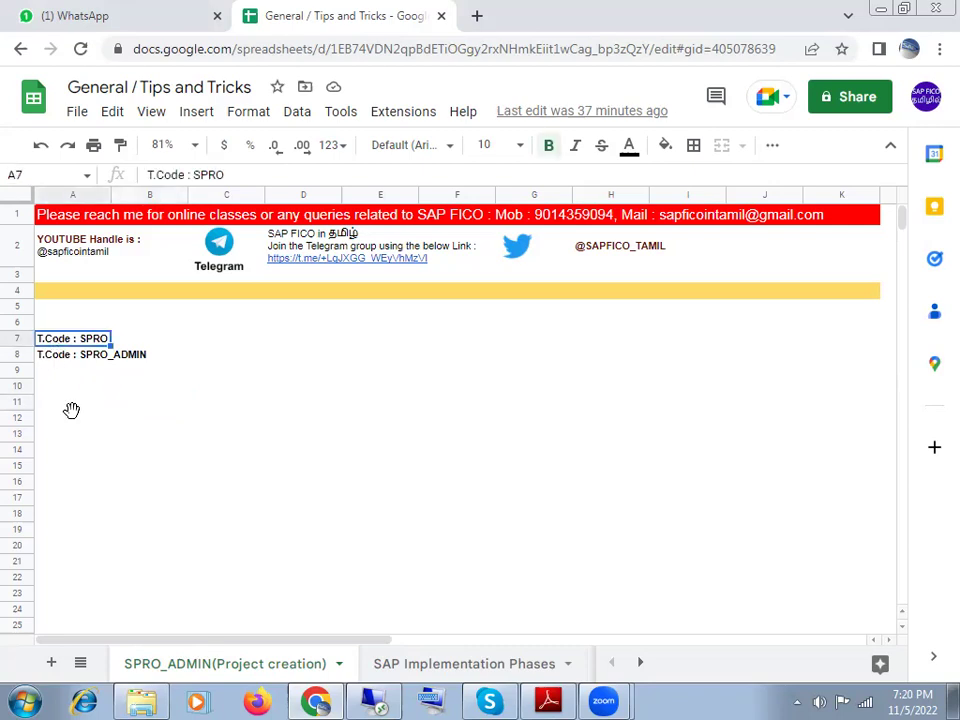
click(71, 411)
click(58, 356)
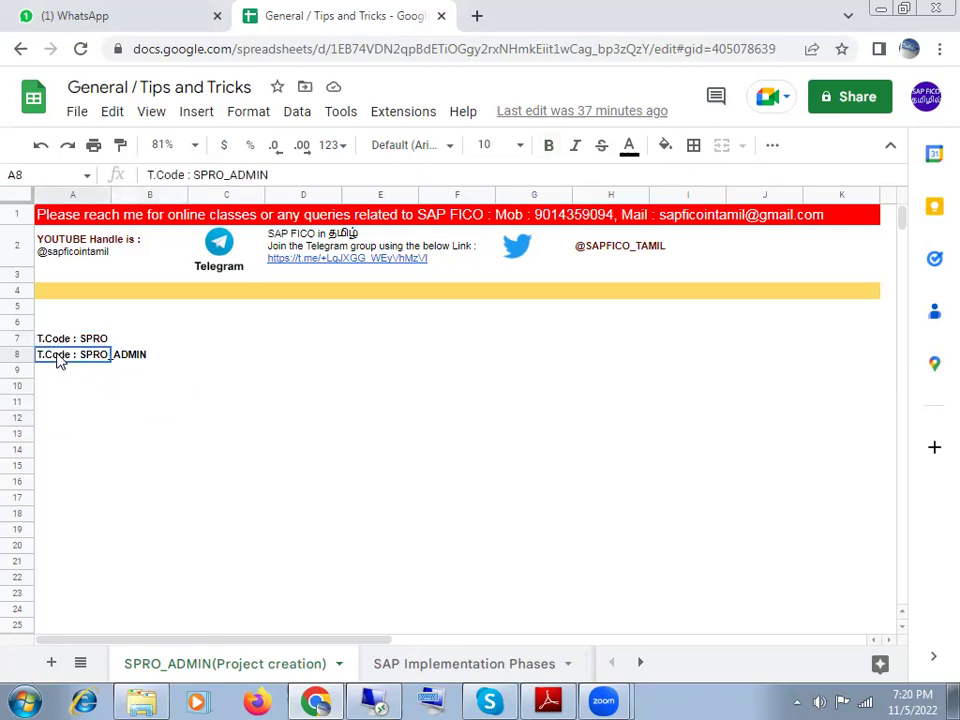
click(100, 432)
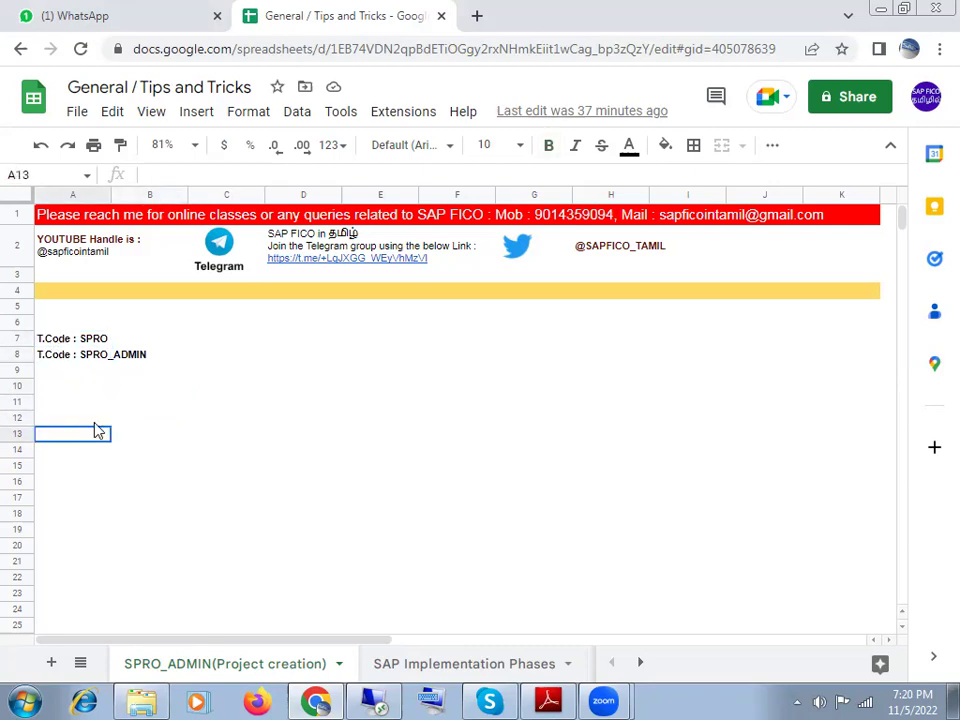
click(60, 342)
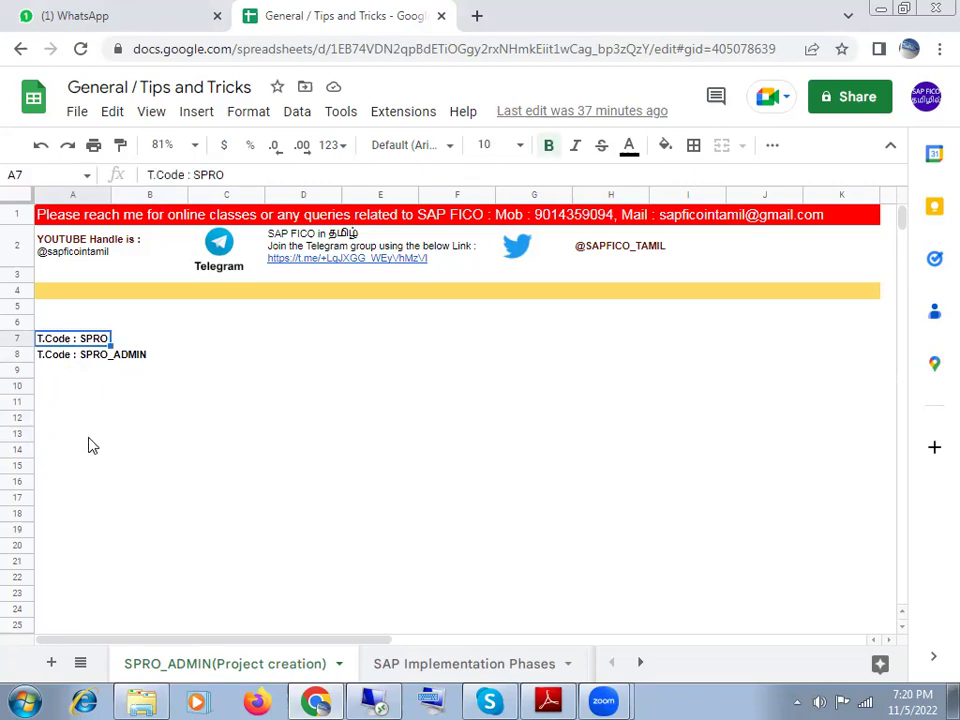
click(116, 426)
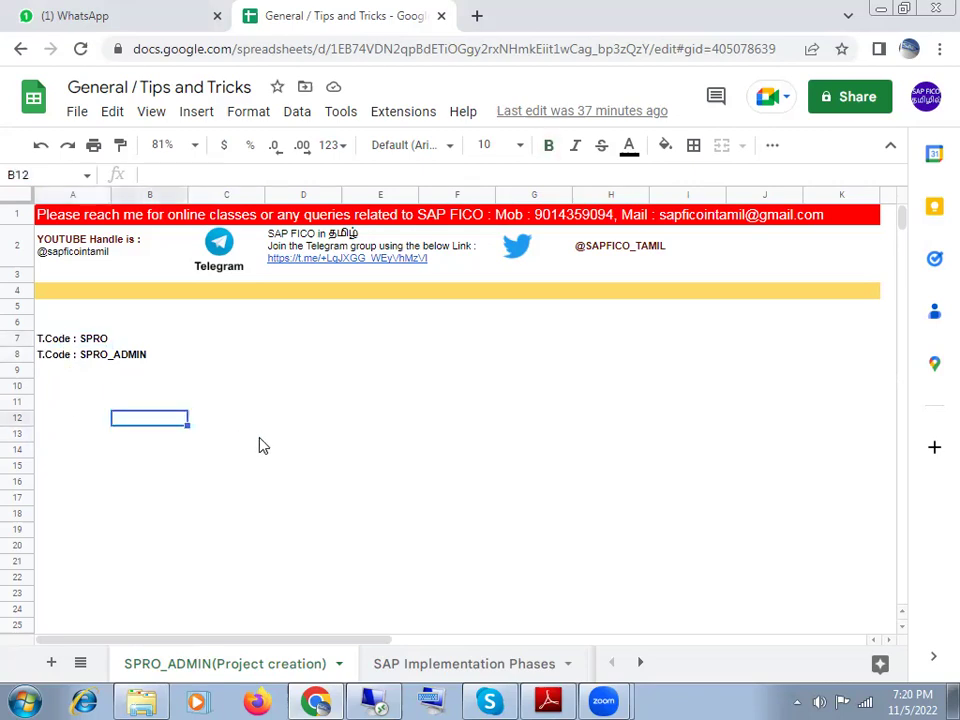
text(OX)
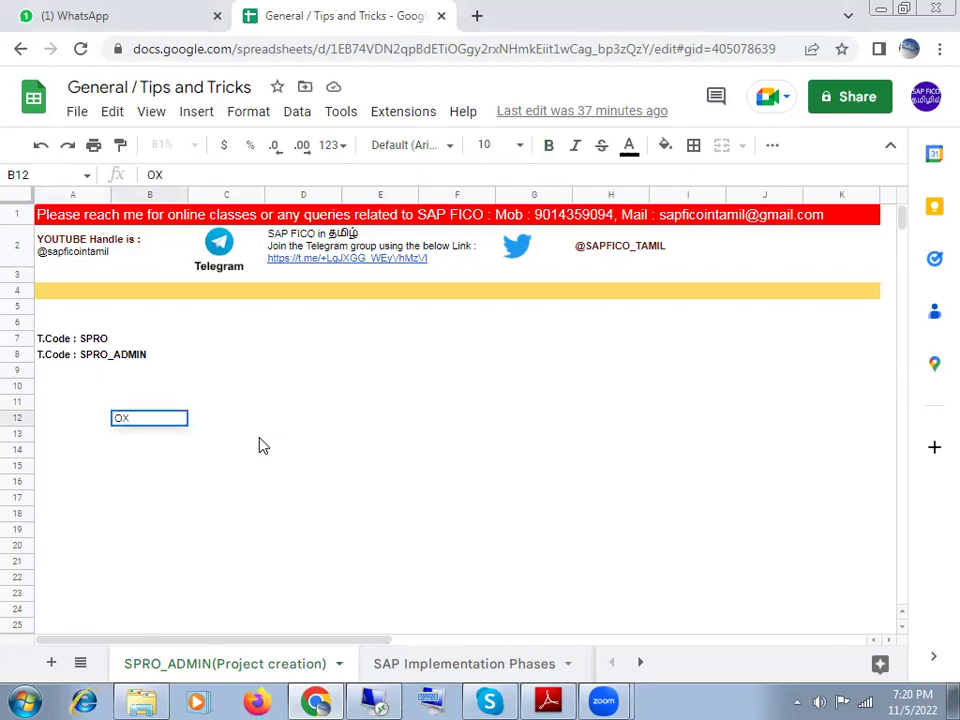
text(02)
key(Return)
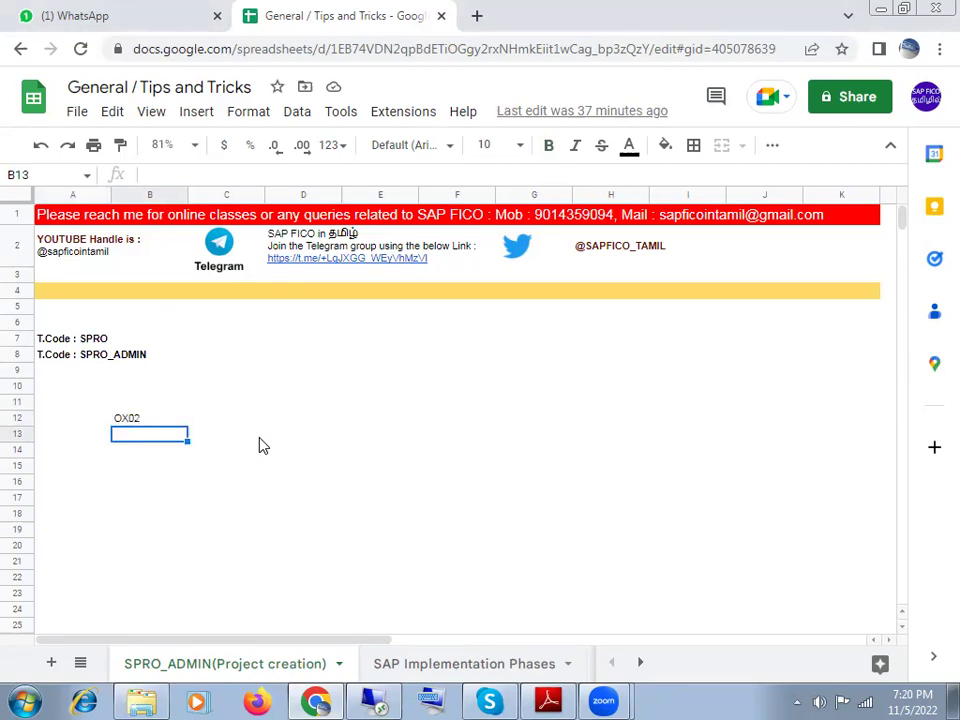
key(Up)
key(Delete)
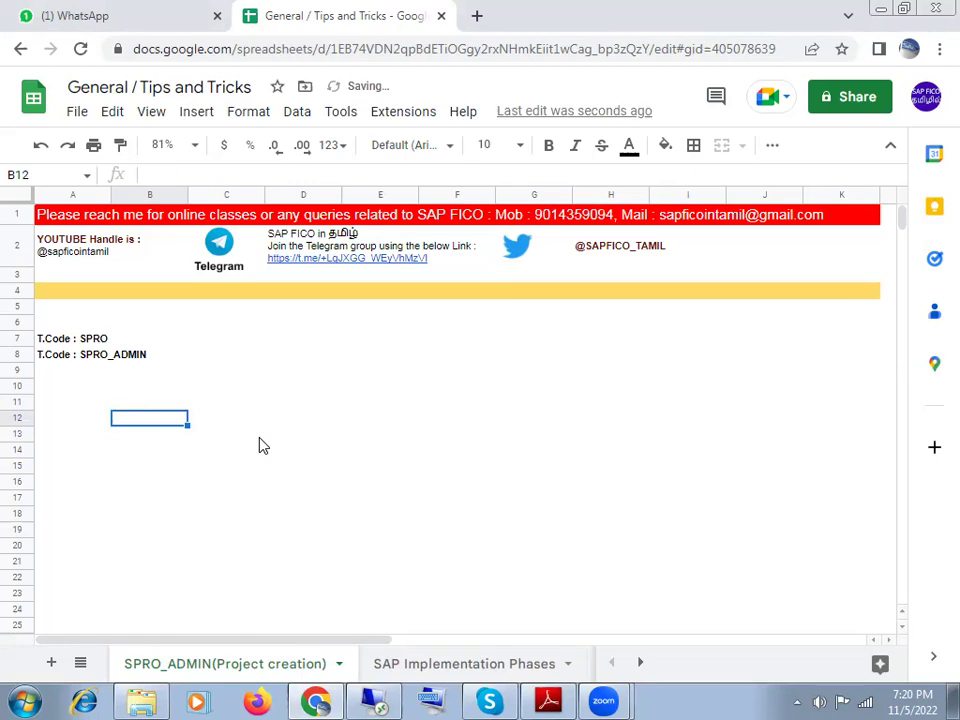
Review the SPRO_ADMIN entry and highlight the block of cells around both transaction codes.
click(70, 355)
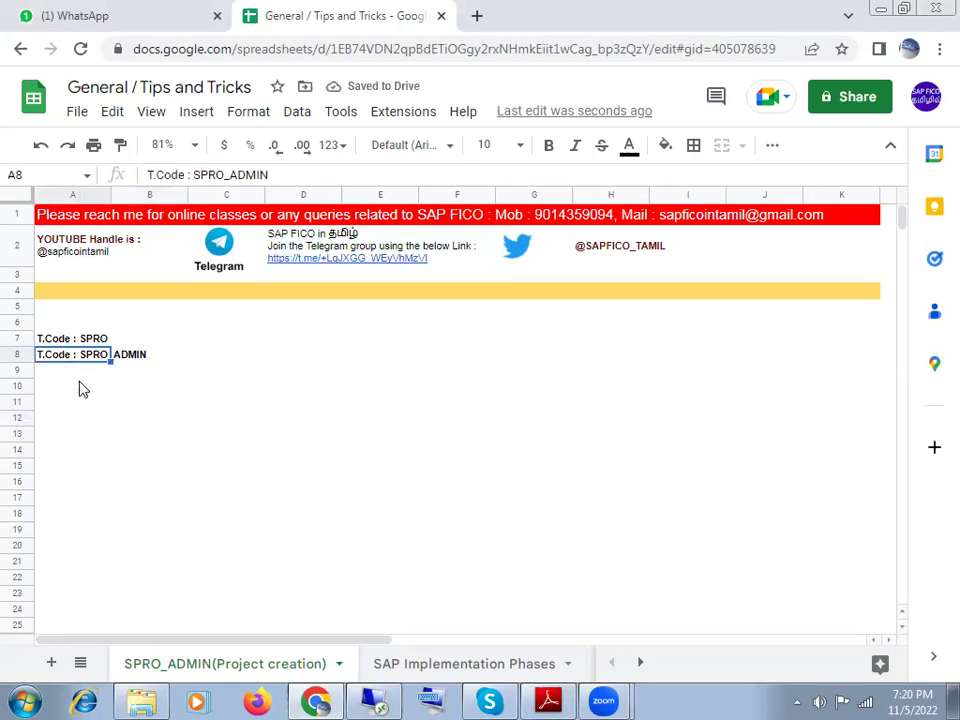
click(98, 418)
click(56, 358)
click(114, 436)
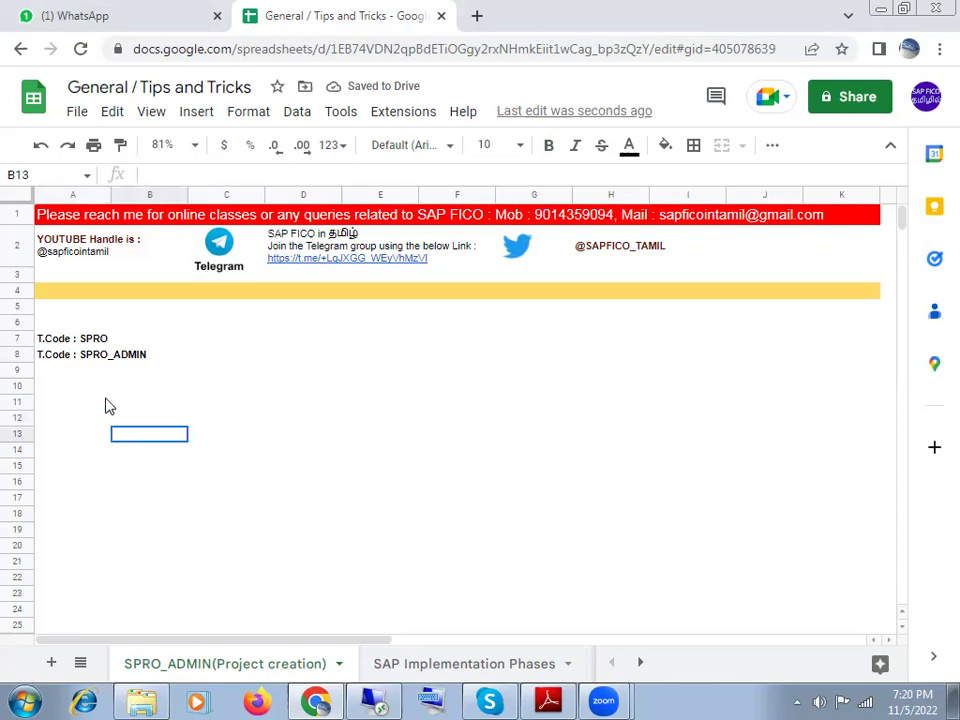
click(58, 358)
click(214, 390)
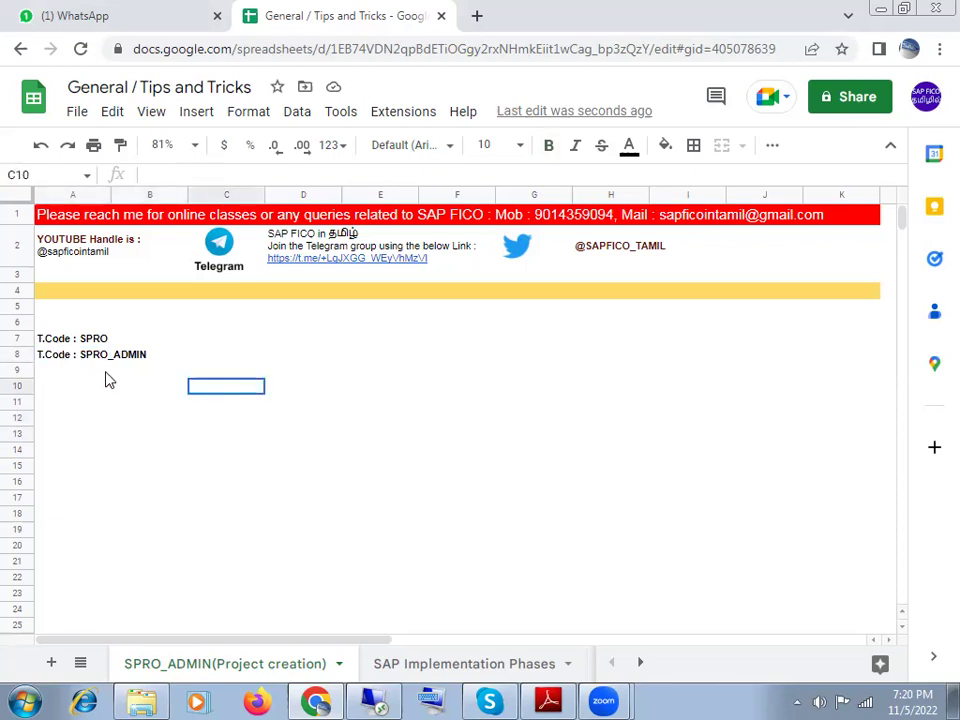
drag(56, 306, 180, 405)
click(113, 484)
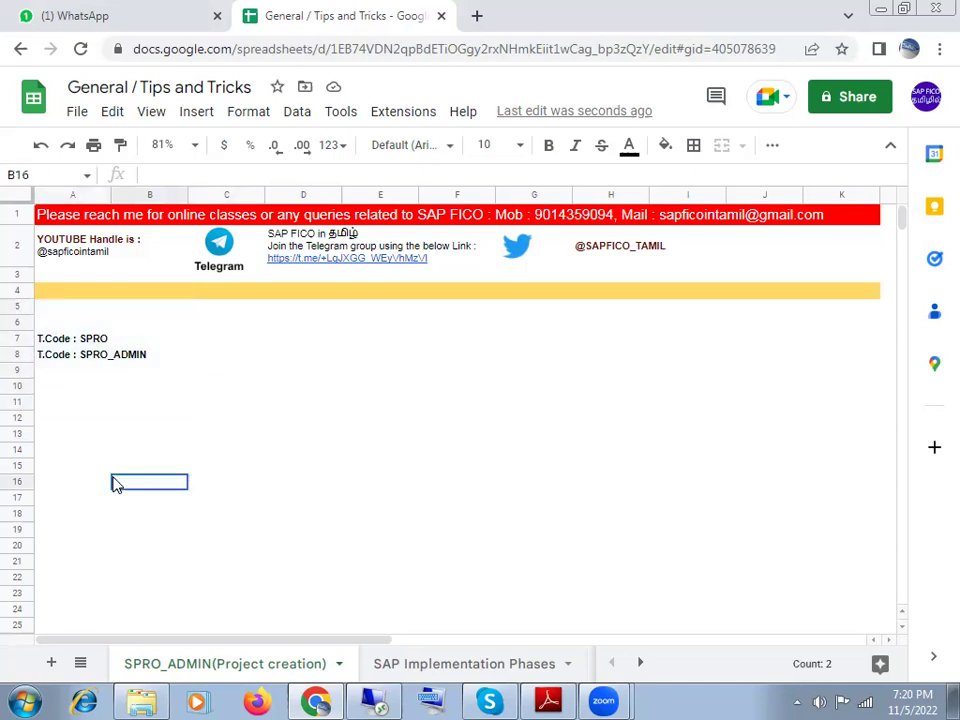
click(45, 313)
drag(47, 320, 148, 390)
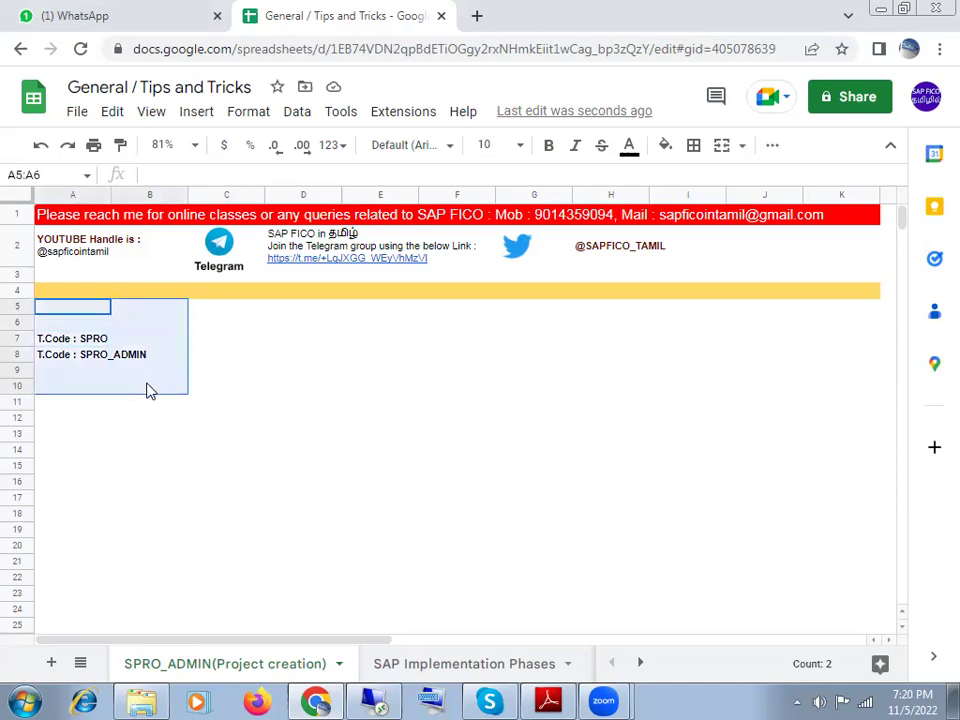
click(136, 479)
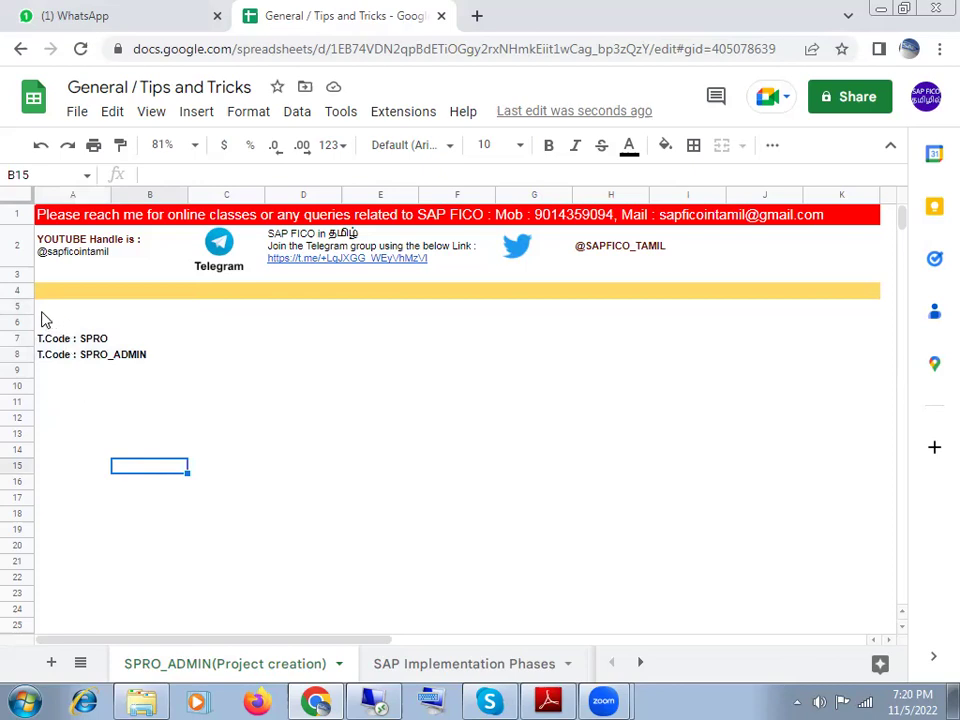
drag(43, 312, 157, 397)
click(116, 477)
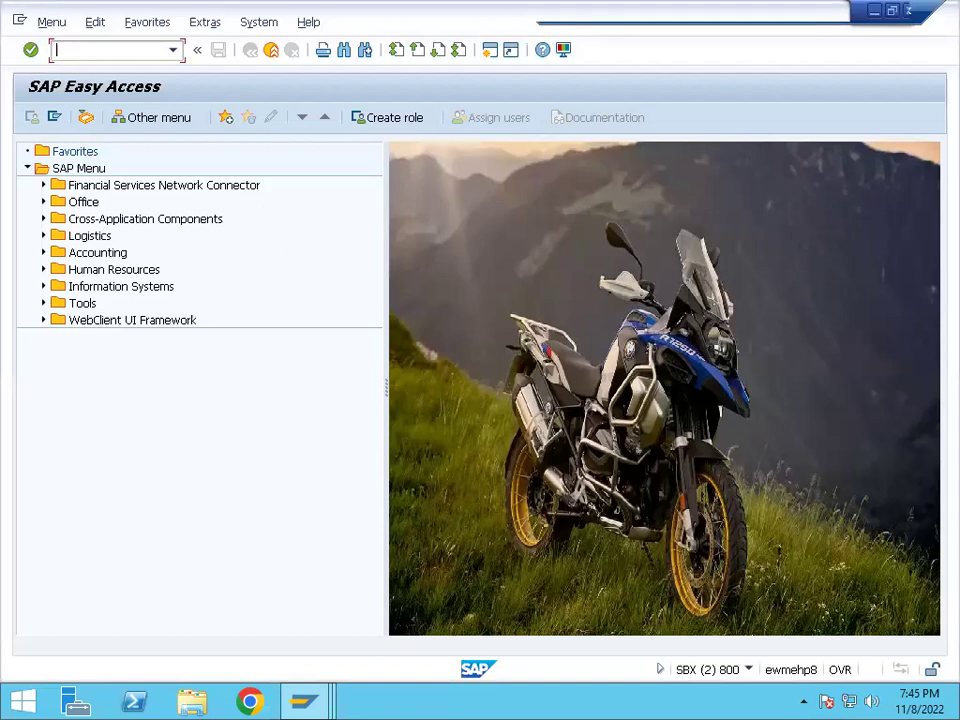
In SAP, run transaction SPRO and display the SAP Reference IMG.
key(Return)
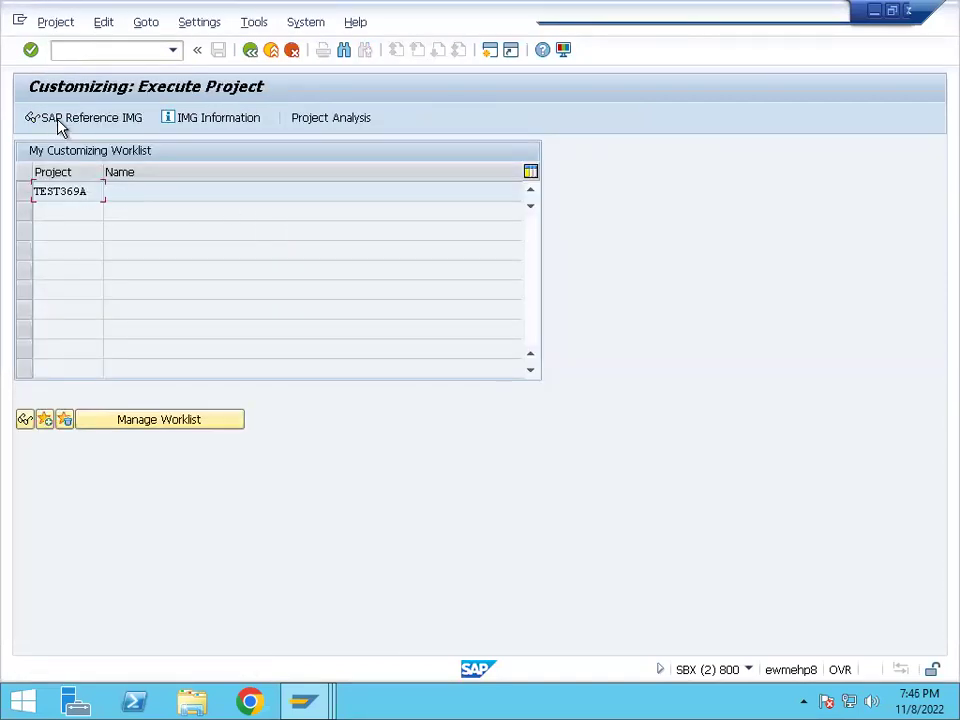
click(59, 123)
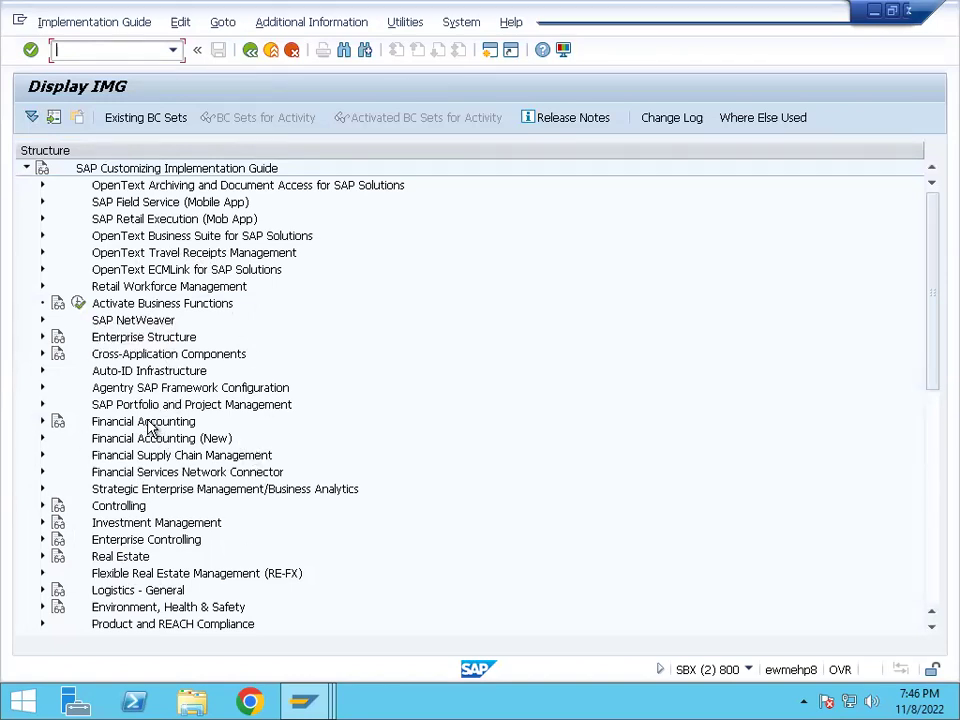
Examine the IMG structure's module nodes, including Controlling, Logistics - General, Sales and Distribution and Materials Management.
click(133, 506)
scroll(281, 505, down, 1)
scroll(281, 505, down, 1)
click(141, 556)
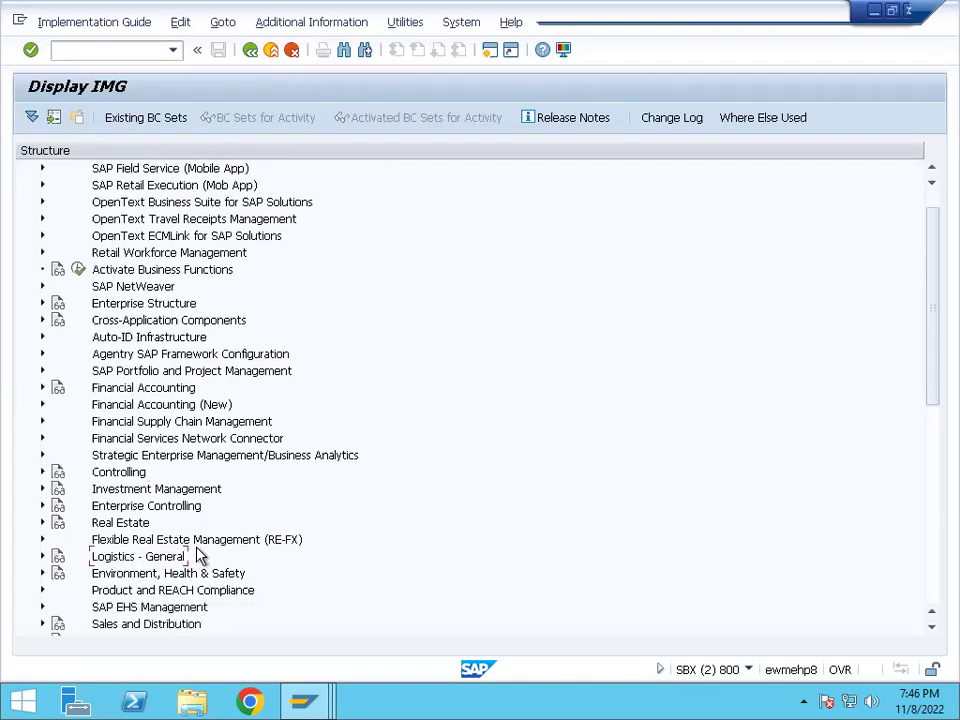
scroll(311, 503, down, 1)
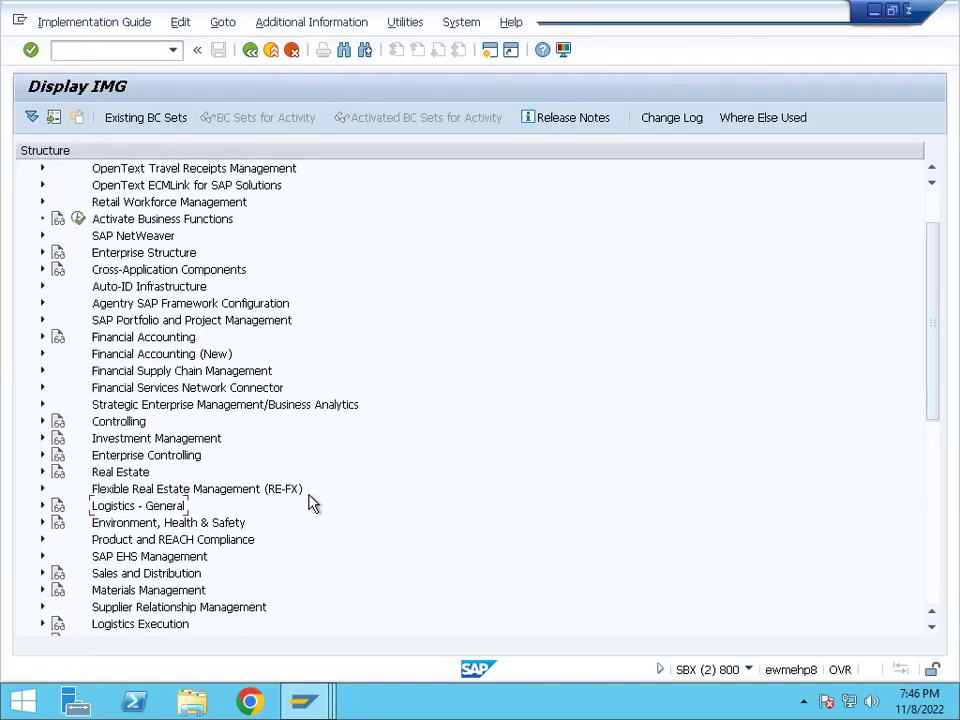
click(129, 577)
click(178, 591)
scroll(265, 560, up, 2)
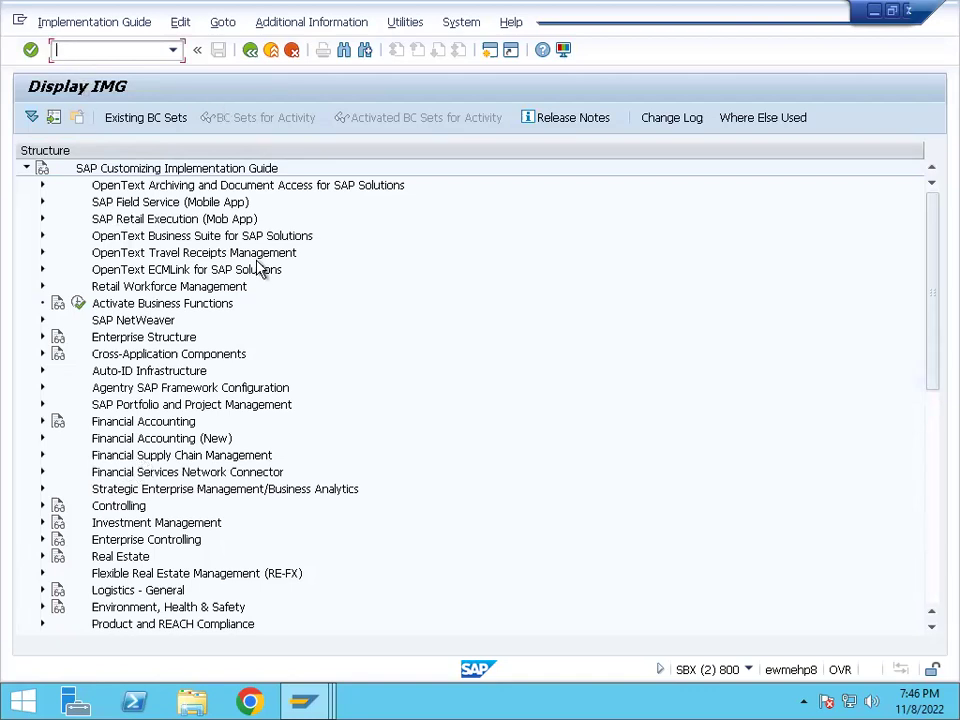
Leave the Implementation Guide and return to the SAP Easy Access screen with the command /N.
click(252, 50)
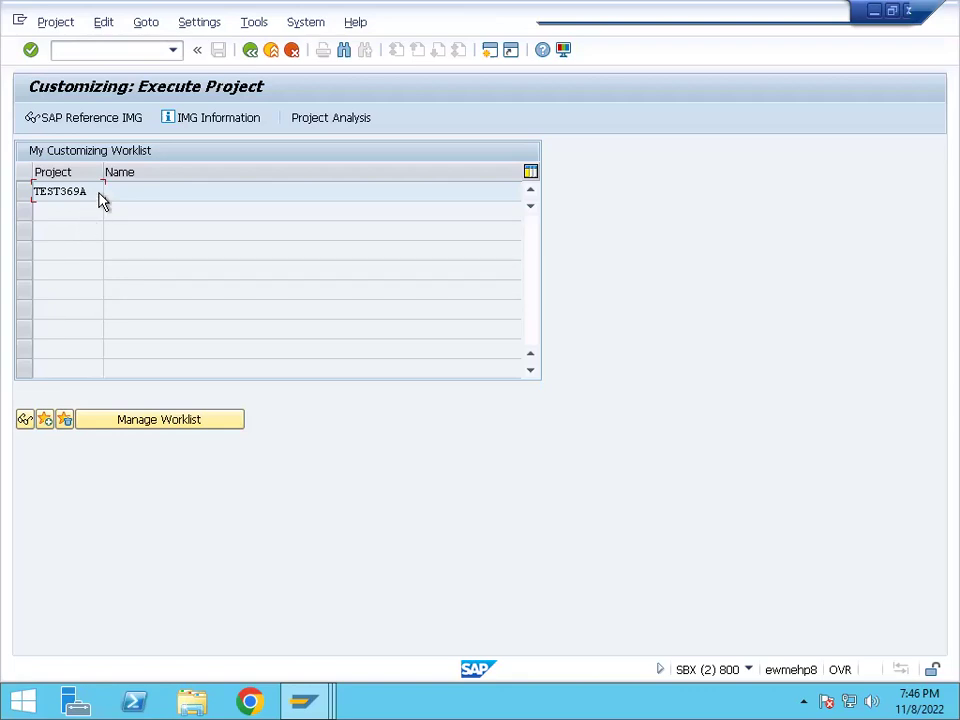
click(84, 50)
text(/N)
key(Return)
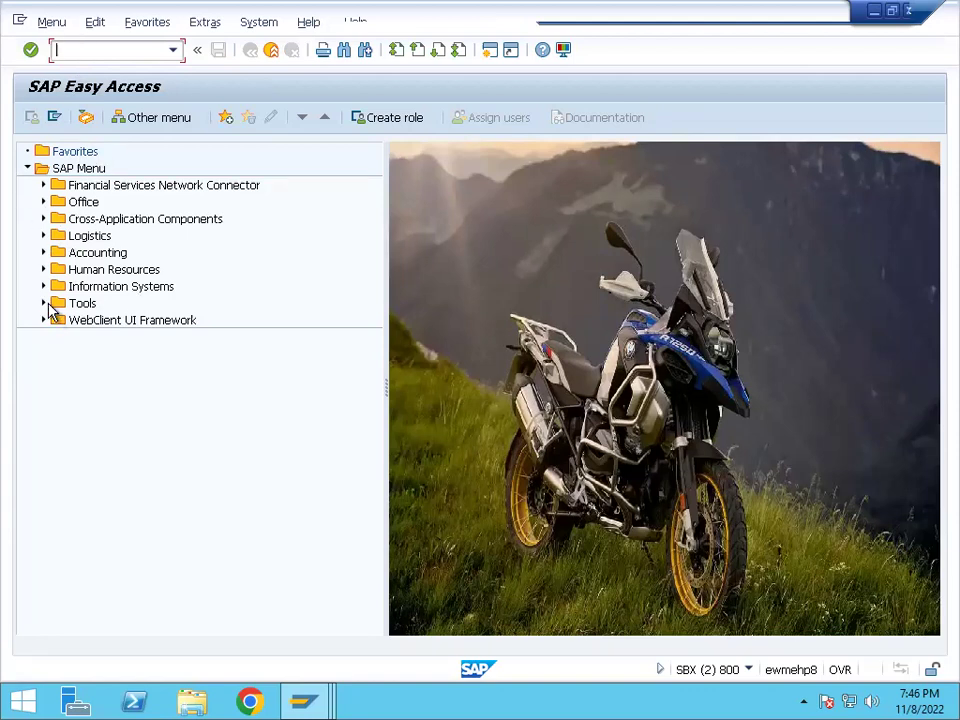
Expand Tools, Customizing and IMG in the SAP Menu and launch SPRO_ADMIN - Project Administration.
click(43, 304)
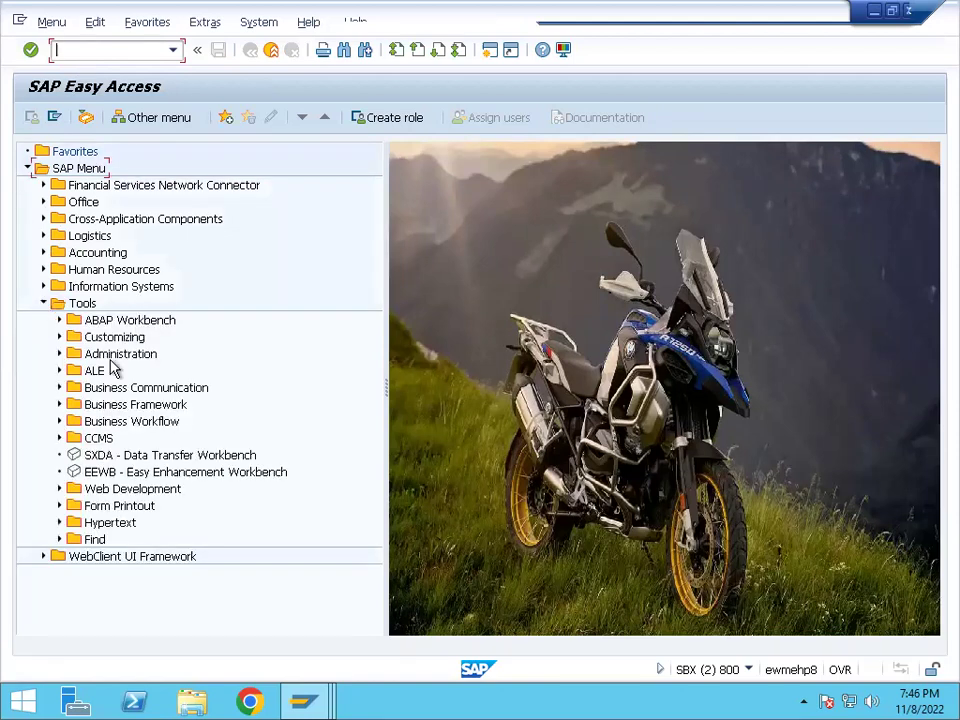
click(59, 338)
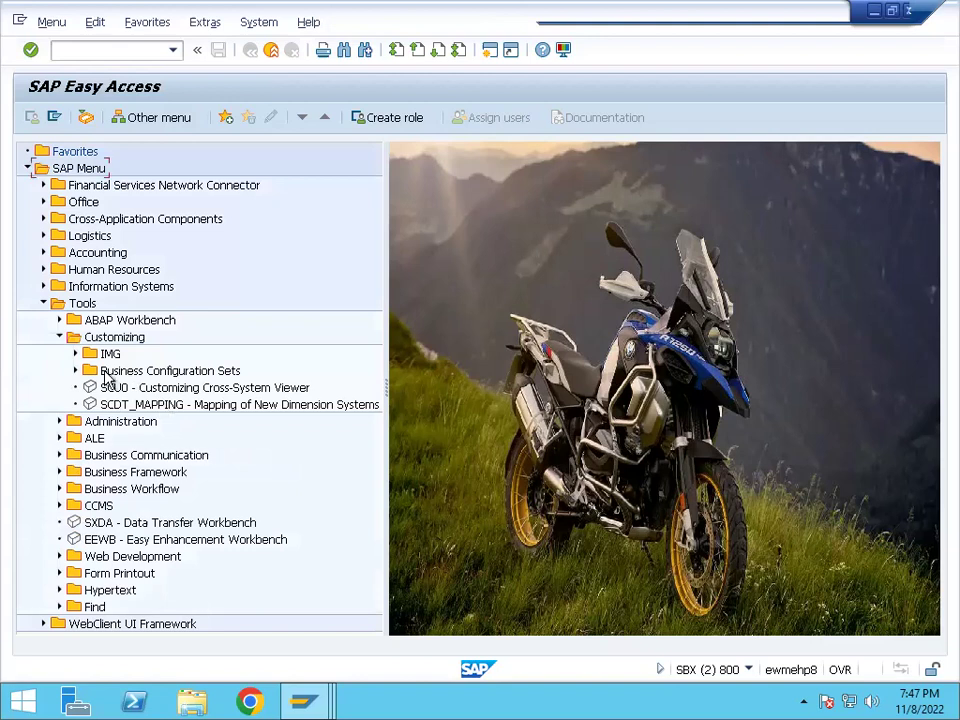
click(75, 354)
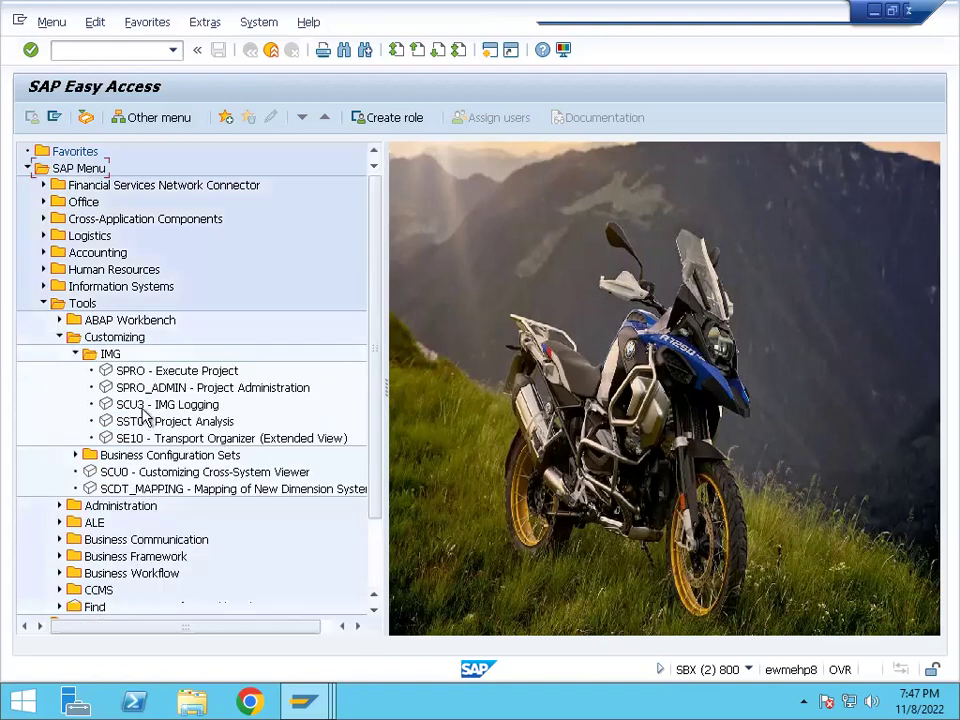
click(135, 371)
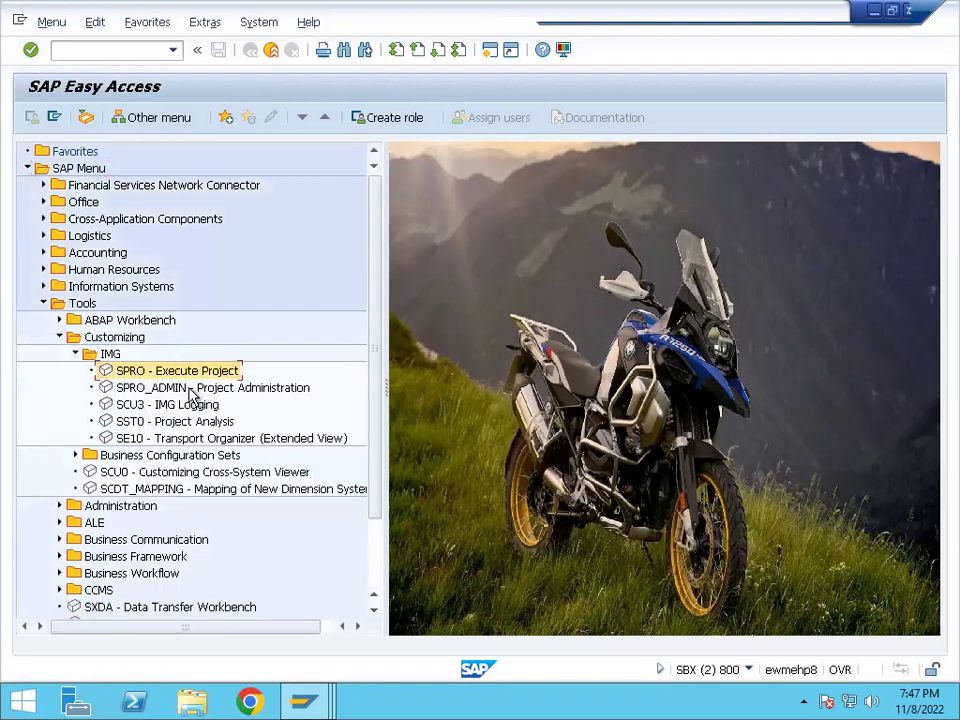
click(194, 395)
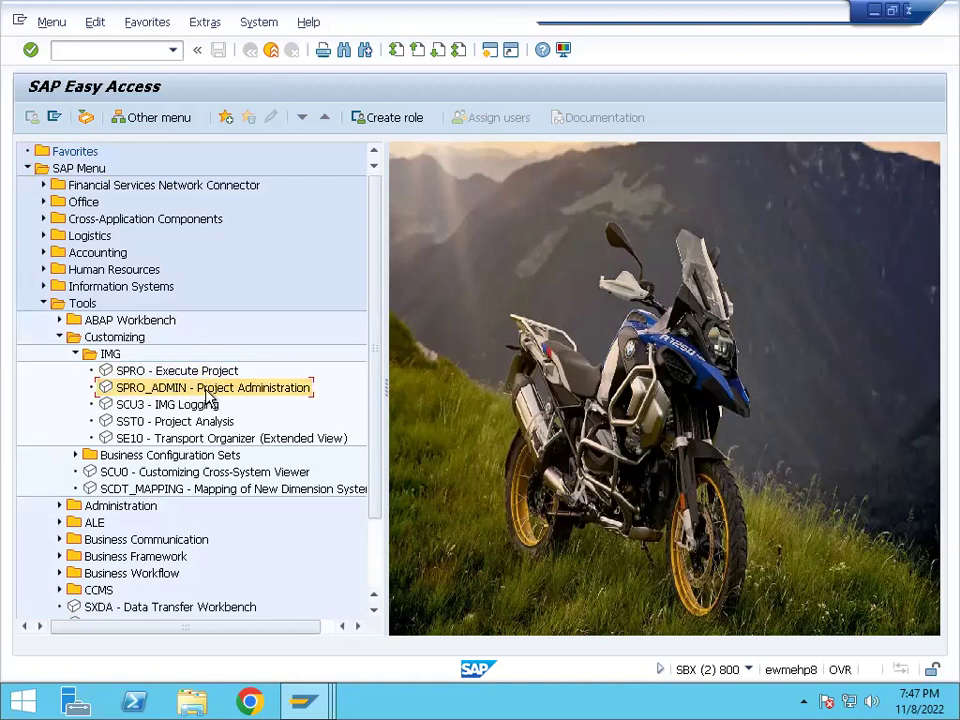
double_click(130, 396)
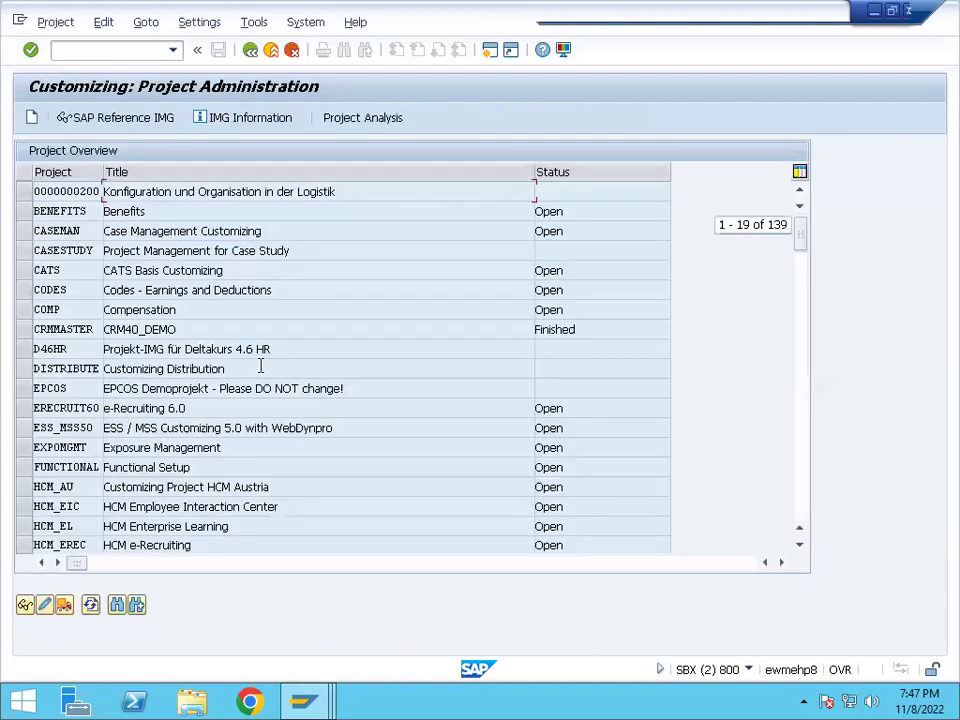
Create the customizing project PROJECT369 with the title "Project Creation for Company Code".
click(31, 121)
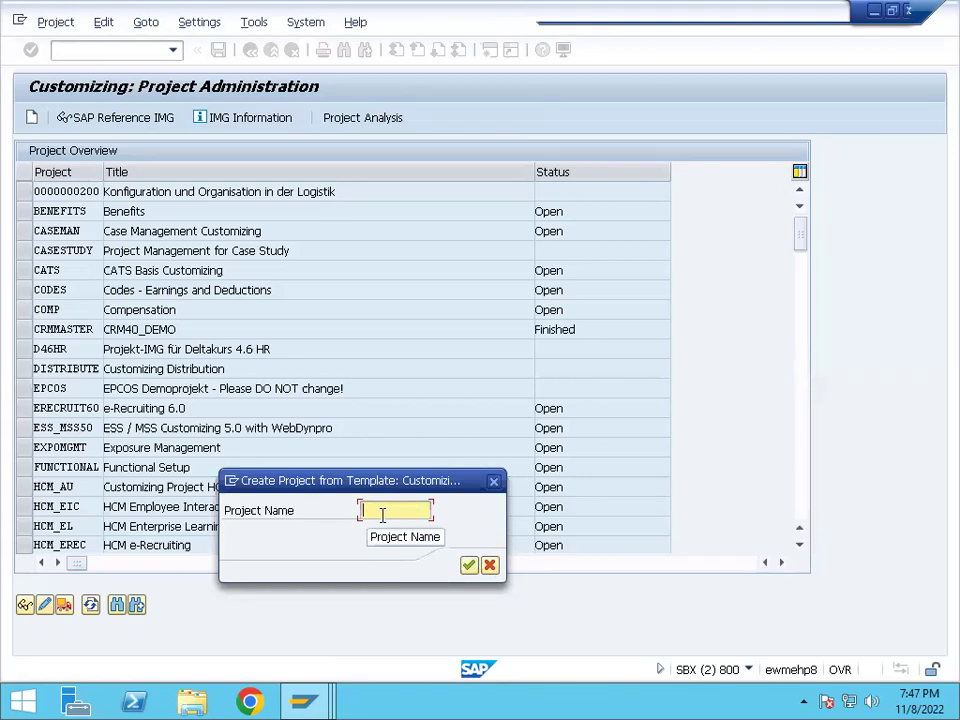
text(PROJECT)
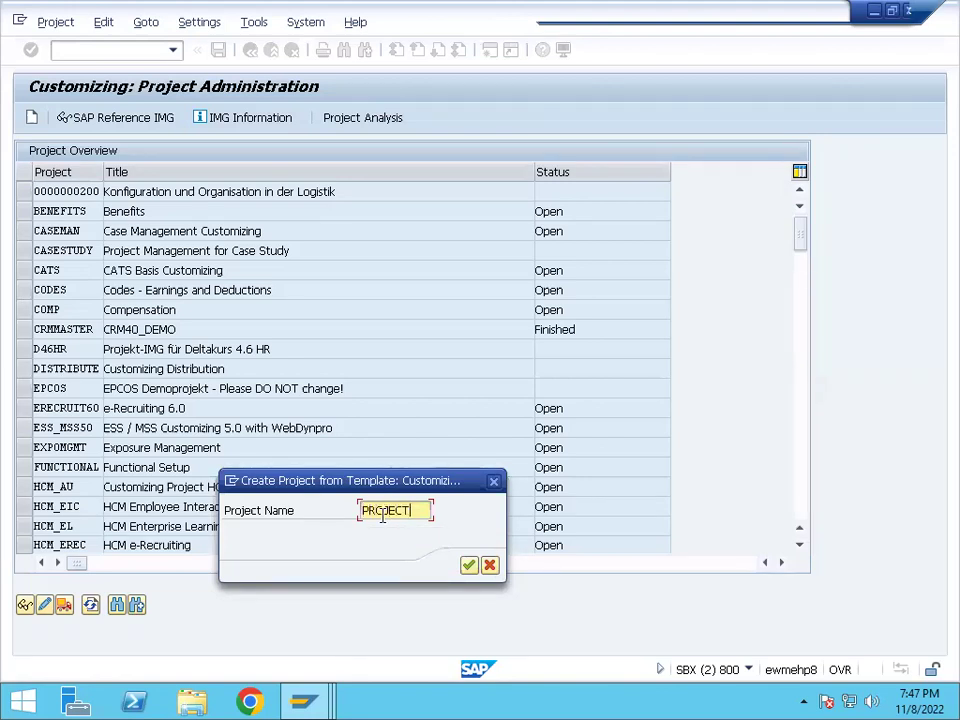
text(369)
click(468, 565)
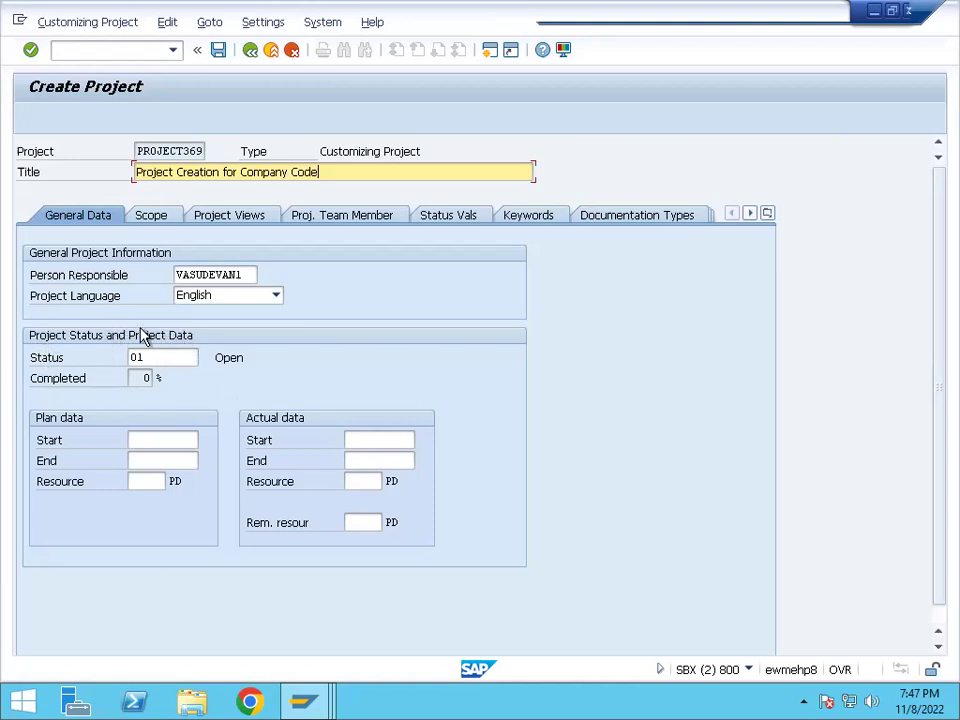
Check the available project status values without changing status 01, and save the project.
click(187, 357)
click(206, 357)
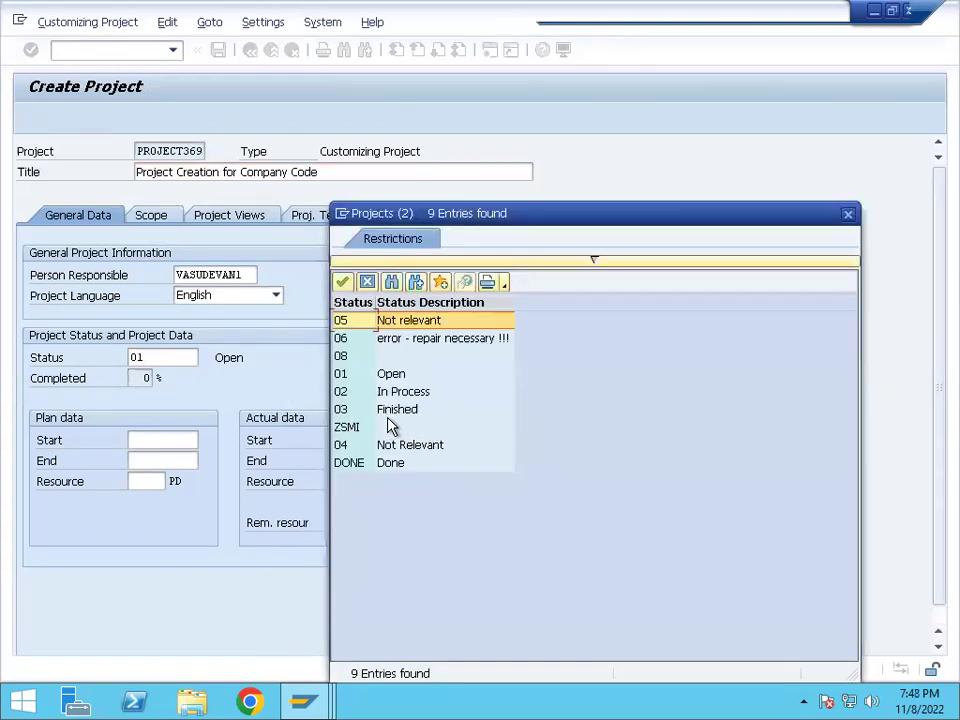
click(367, 283)
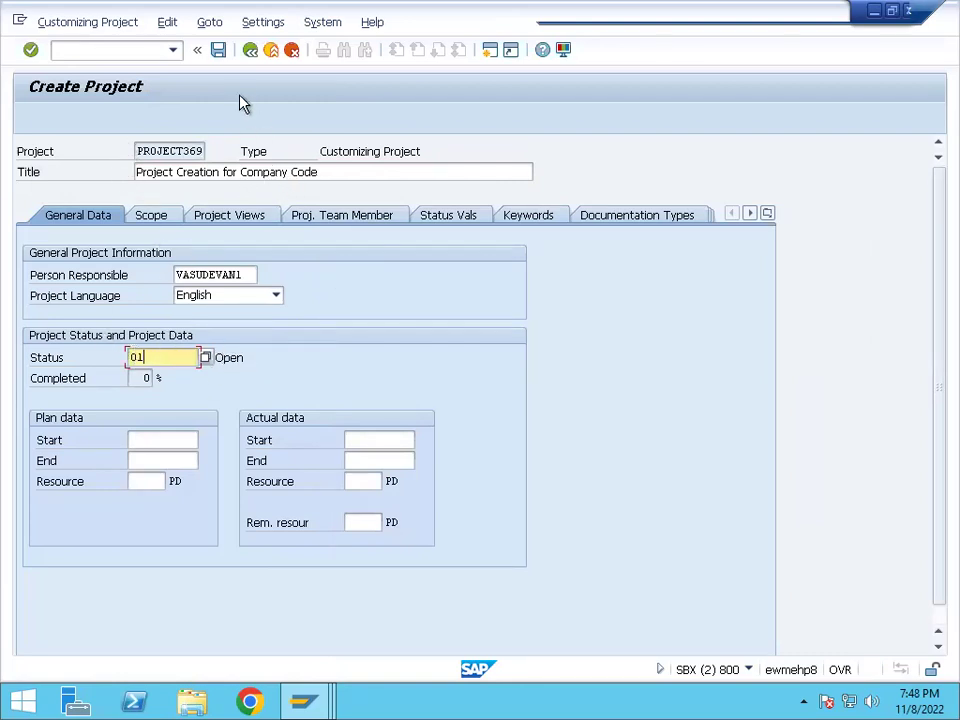
click(218, 52)
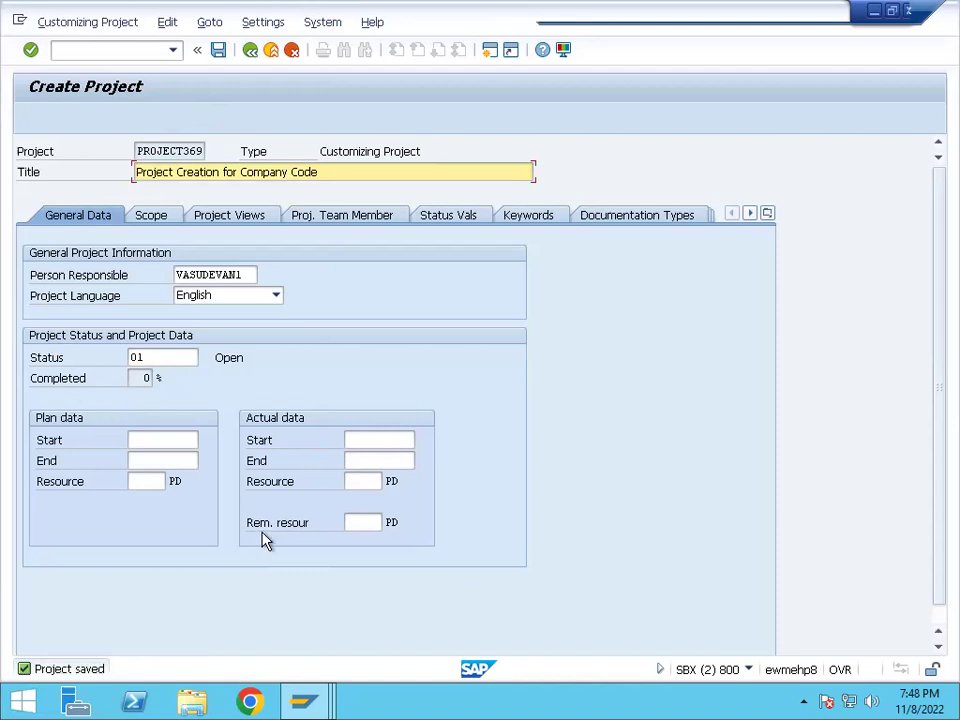
Run SPRO in a new session with /OSPRO and view the SAP Reference IMG.
click(318, 703)
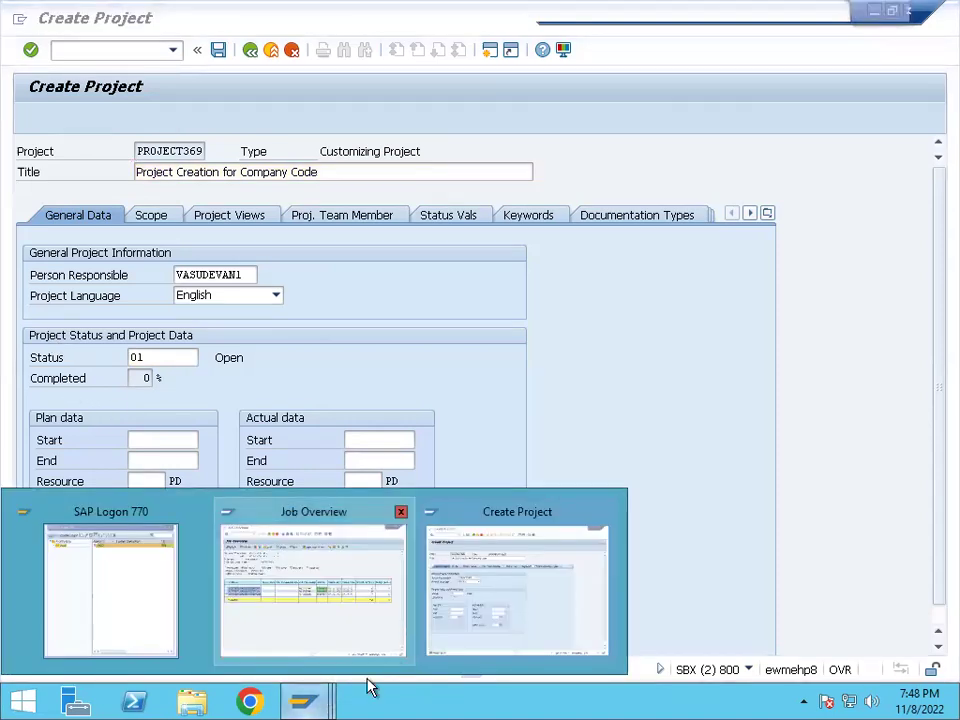
click(546, 583)
click(61, 52)
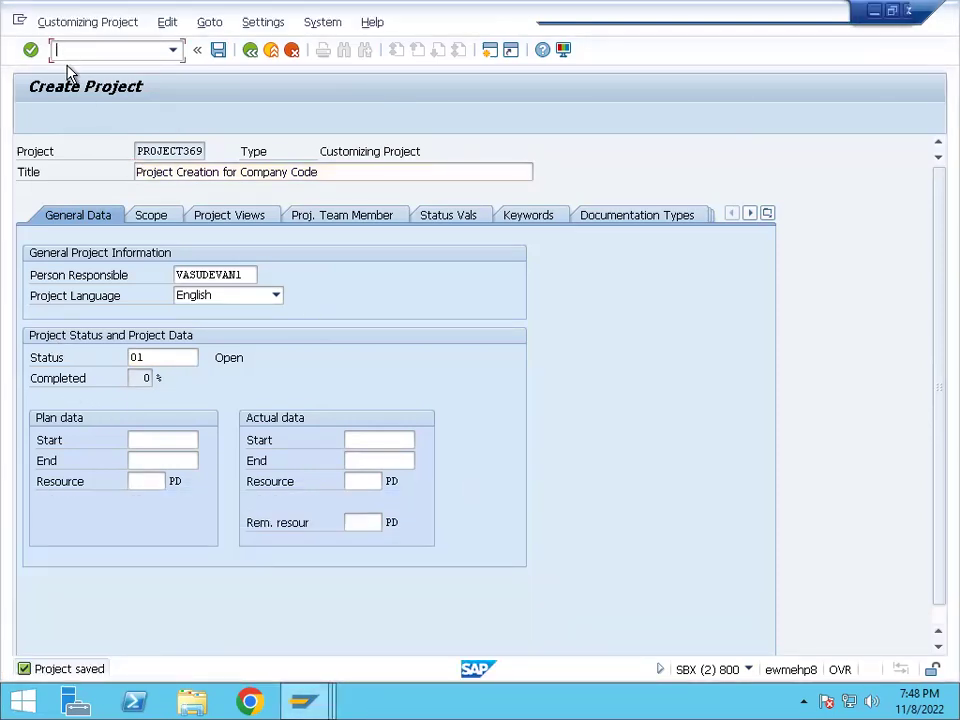
text(/ospro)
key(Return)
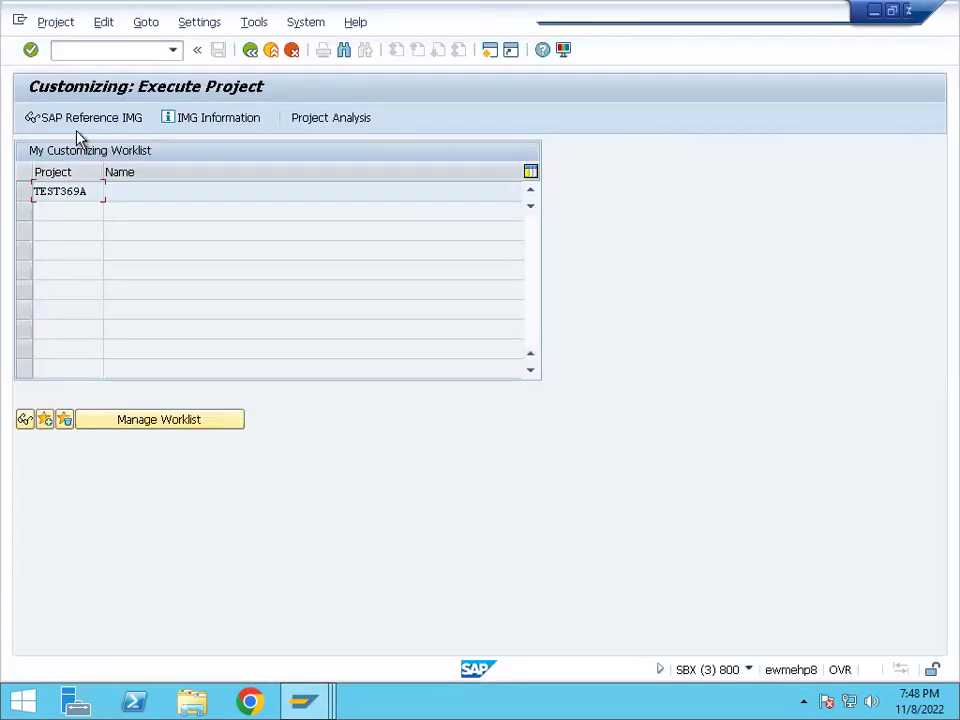
click(80, 120)
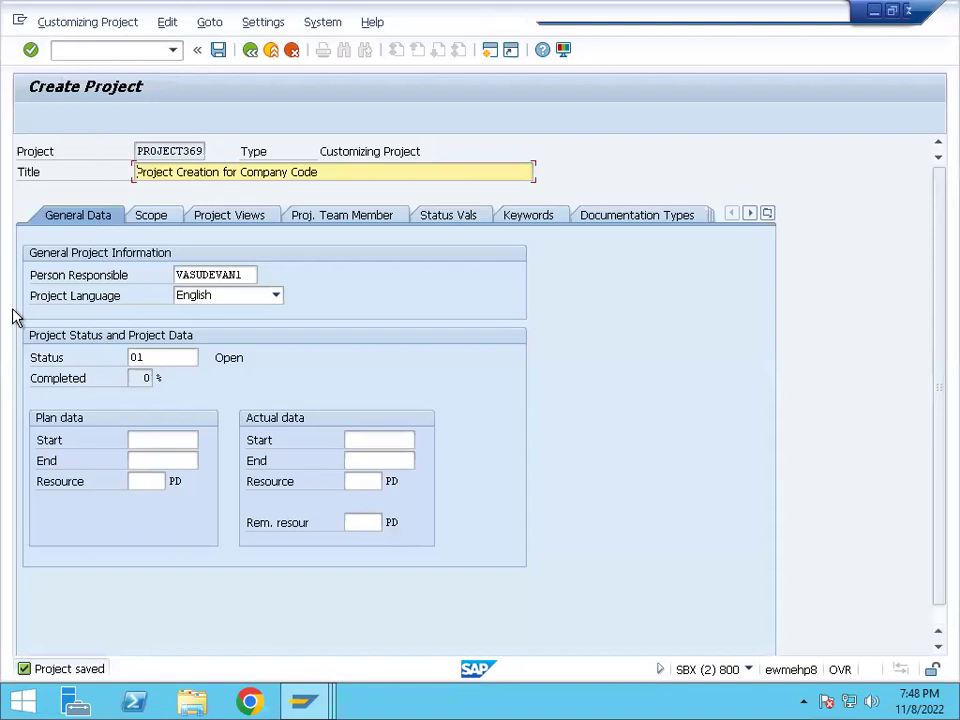
Set the scope of PROJECT369 to manual selections in the Reference IMG and start specifying it.
click(148, 217)
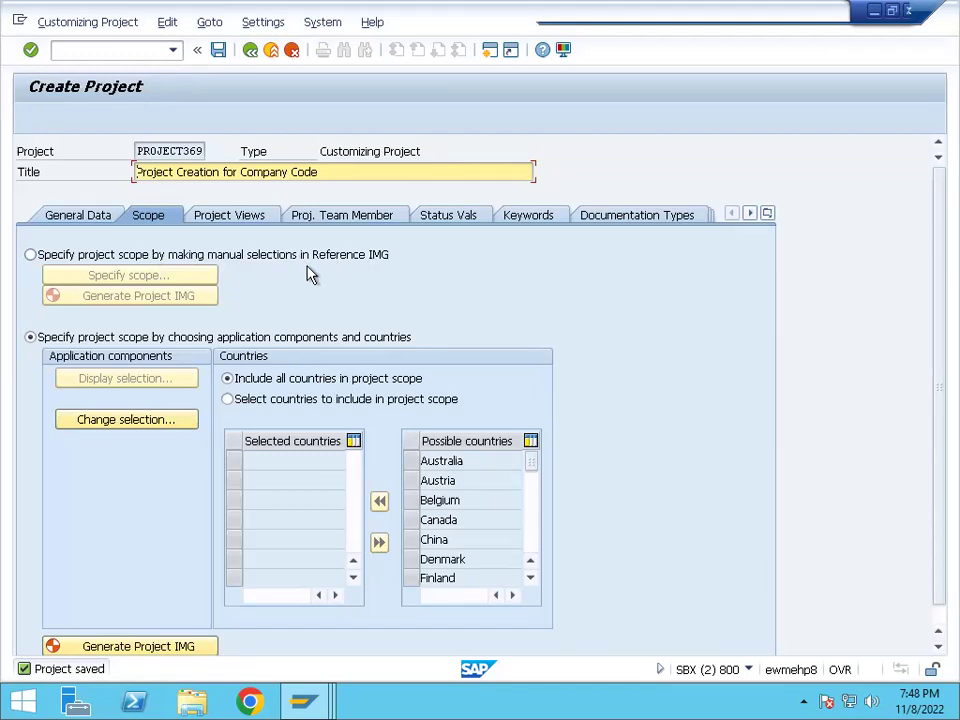
click(31, 255)
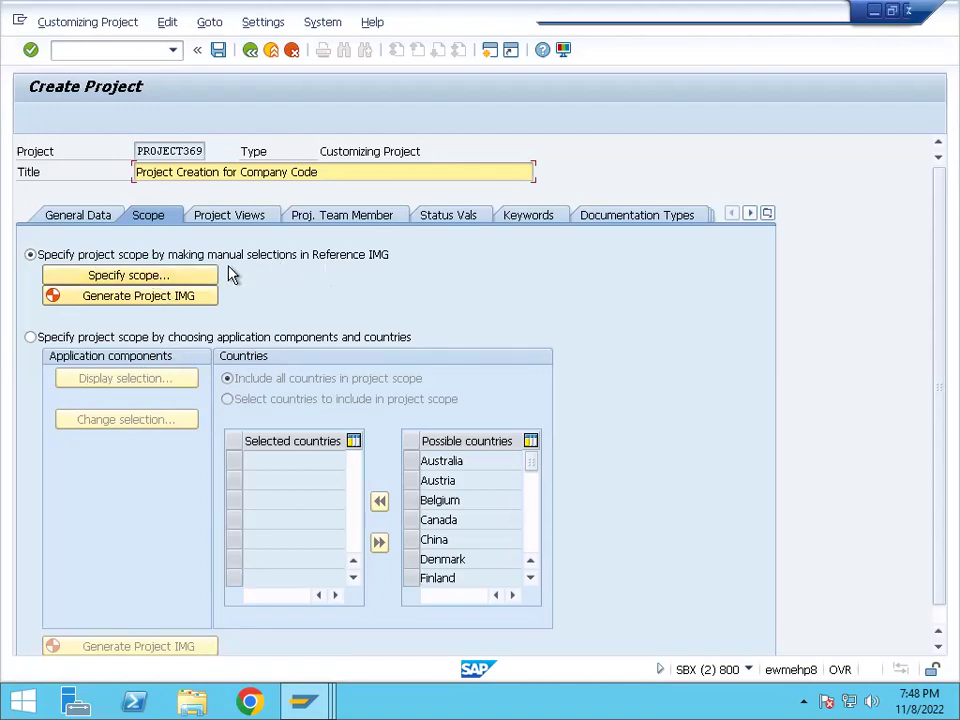
click(128, 279)
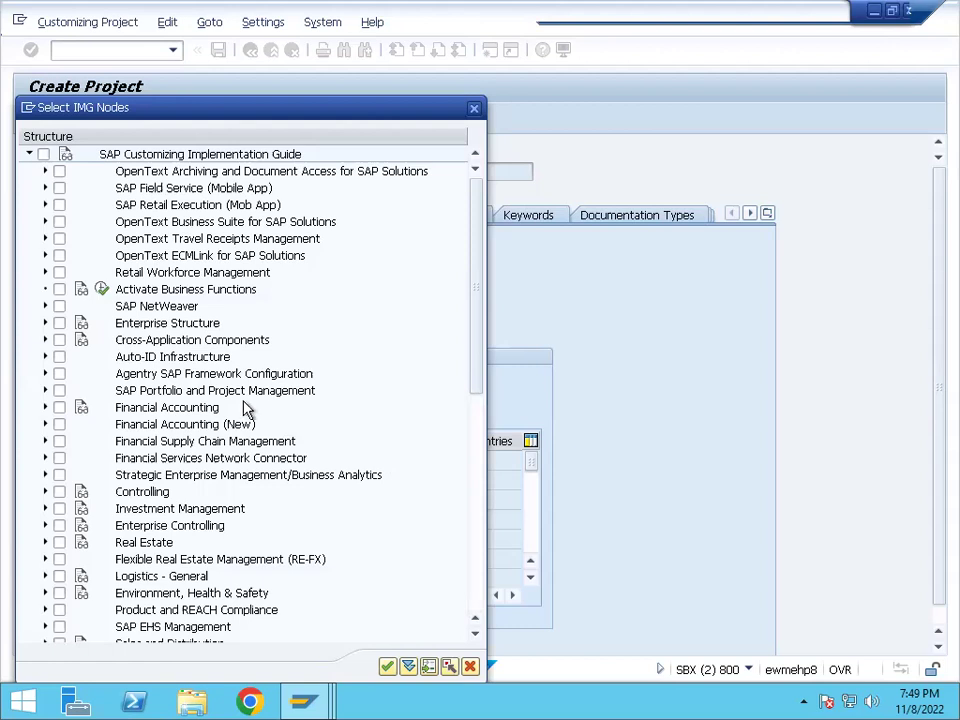
Include Edit, Copy, Delete, Check Company Code from Enterprise Structure, Definition, Financial Accounting in the scope, and save the project.
click(45, 323)
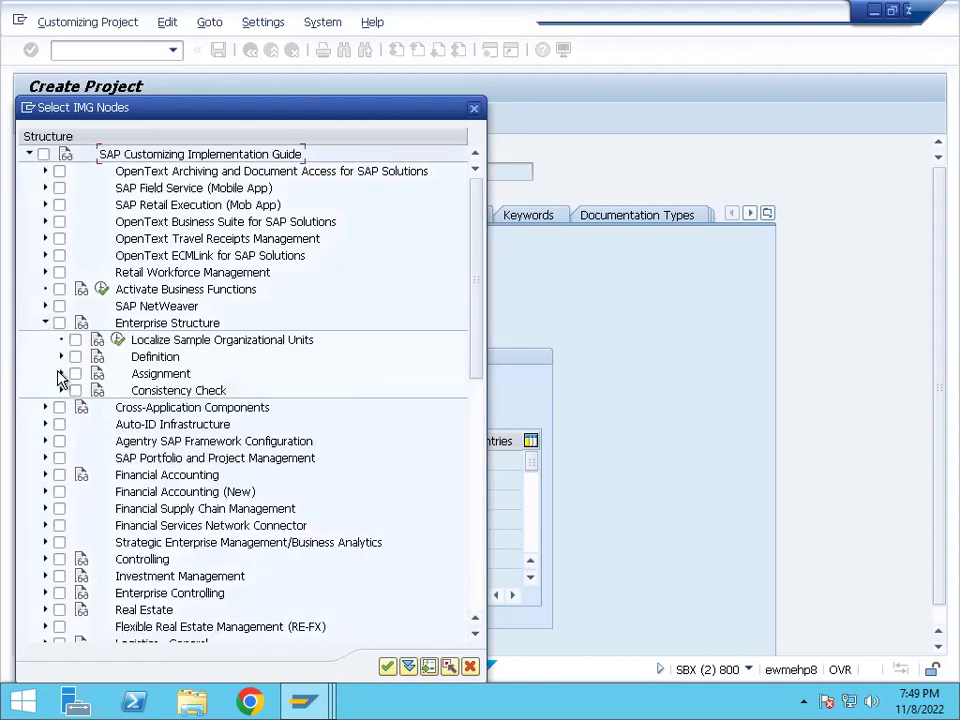
click(62, 357)
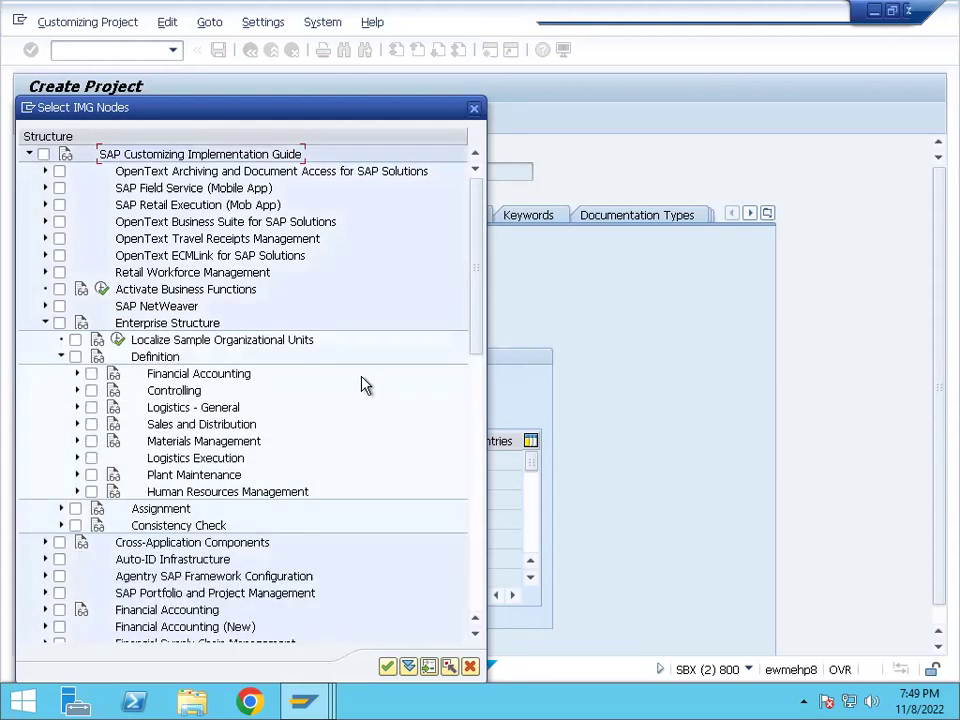
click(77, 373)
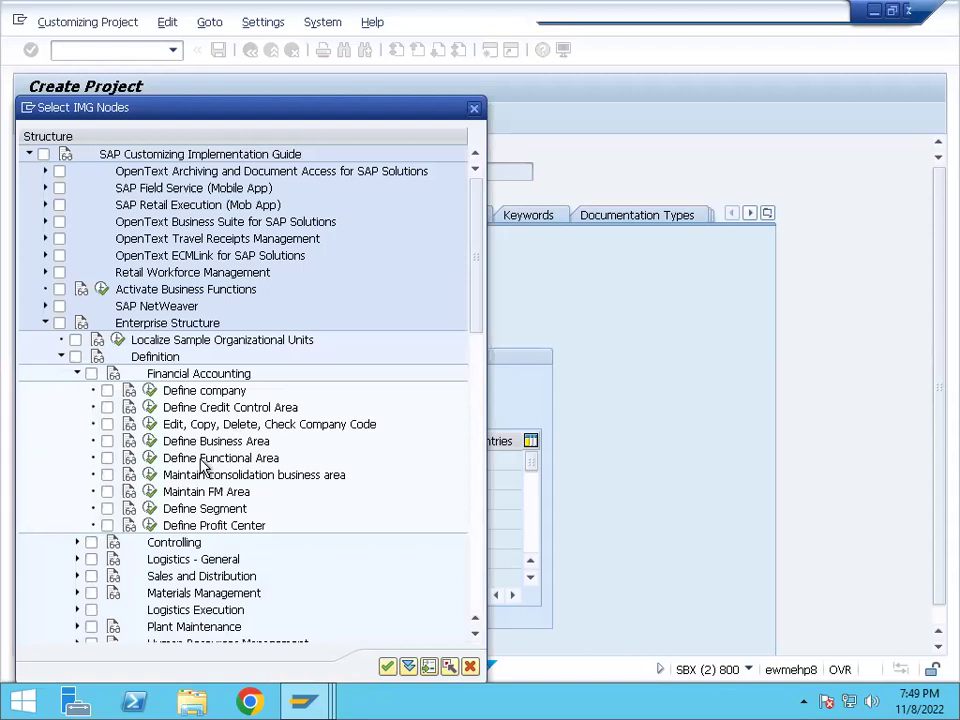
click(107, 424)
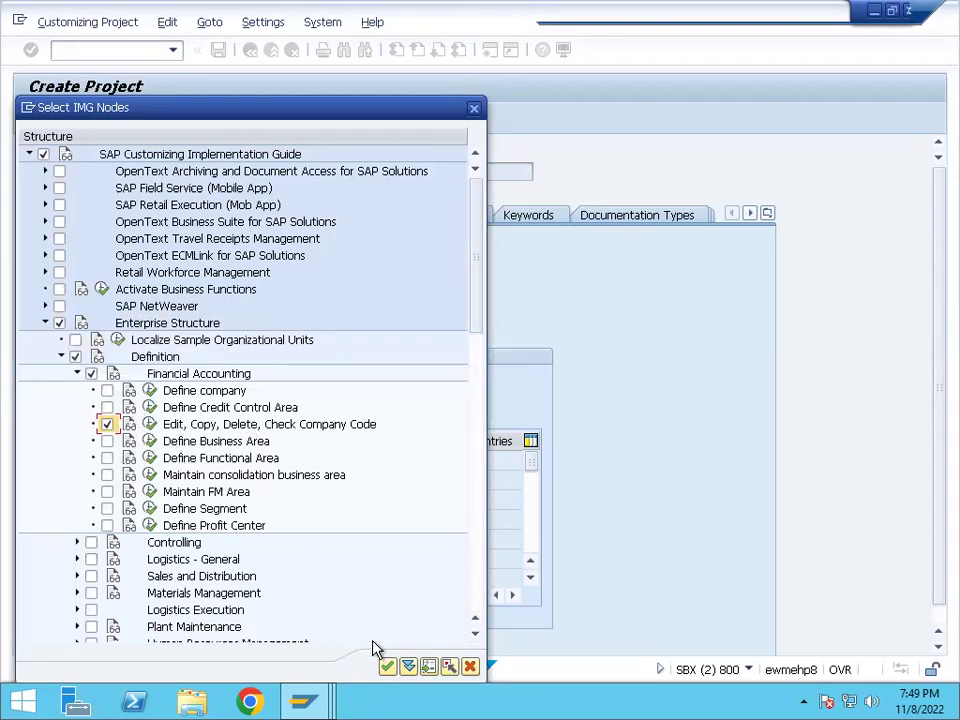
click(389, 667)
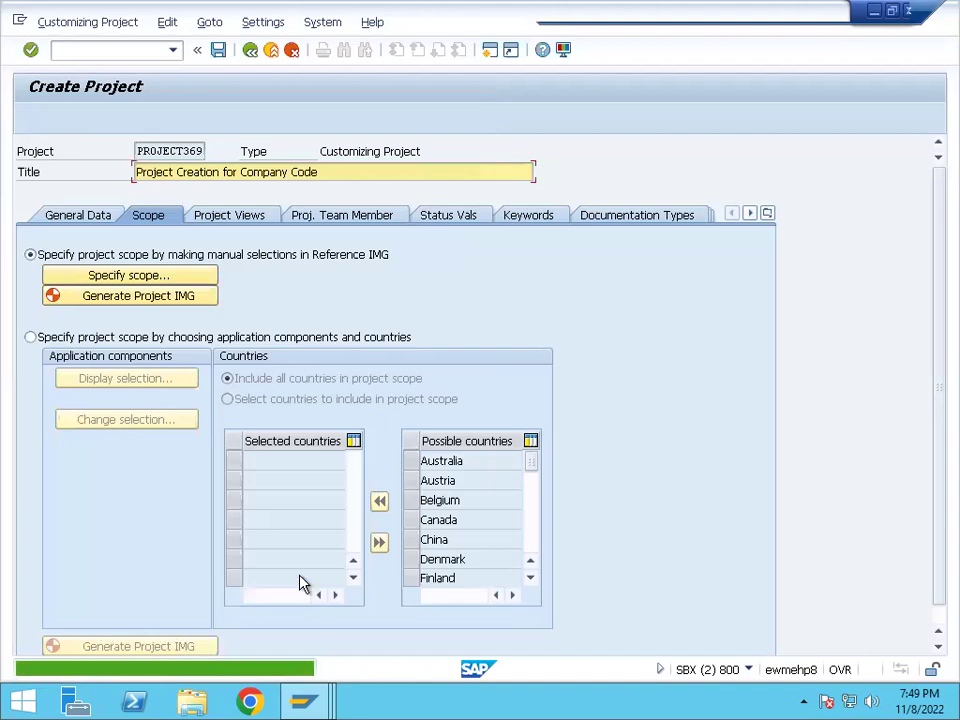
click(217, 50)
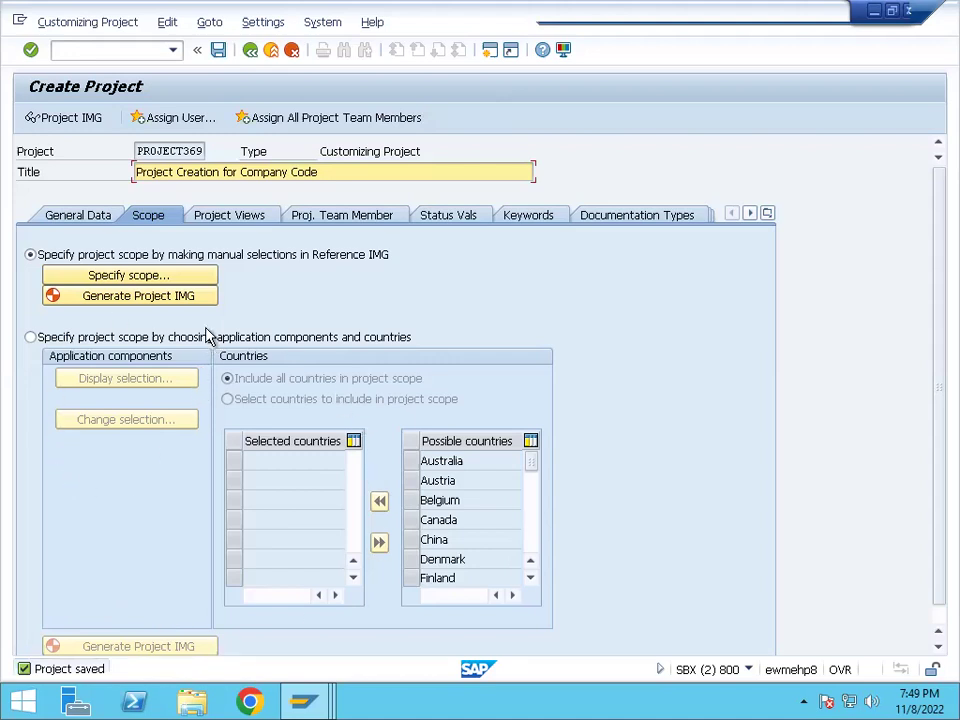
Generate the Project IMG for PROJECT369 in the background.
click(137, 298)
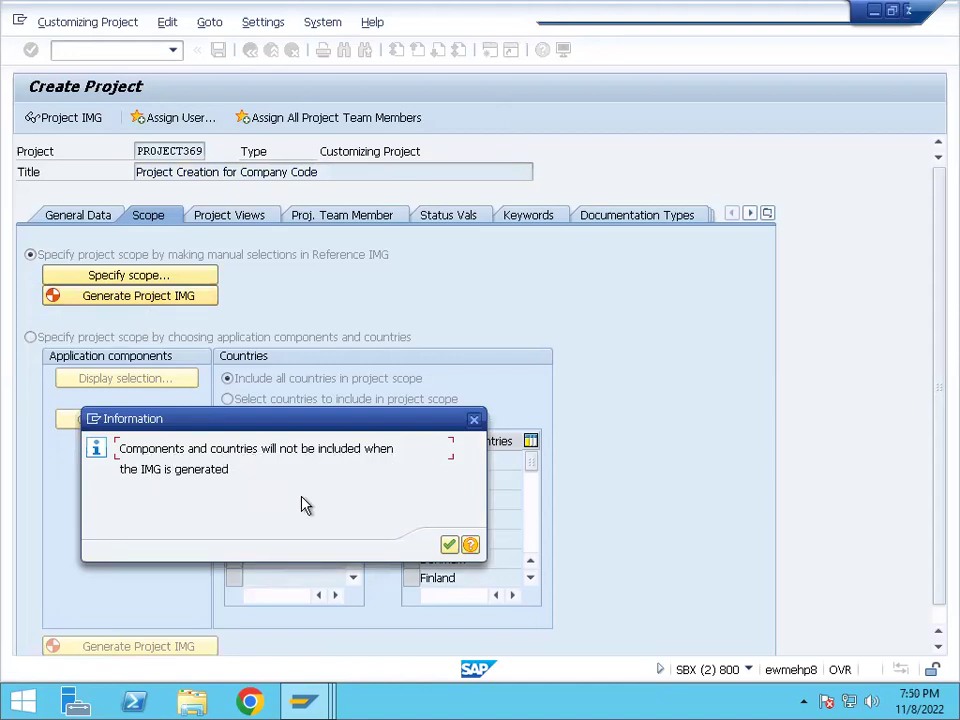
click(447, 549)
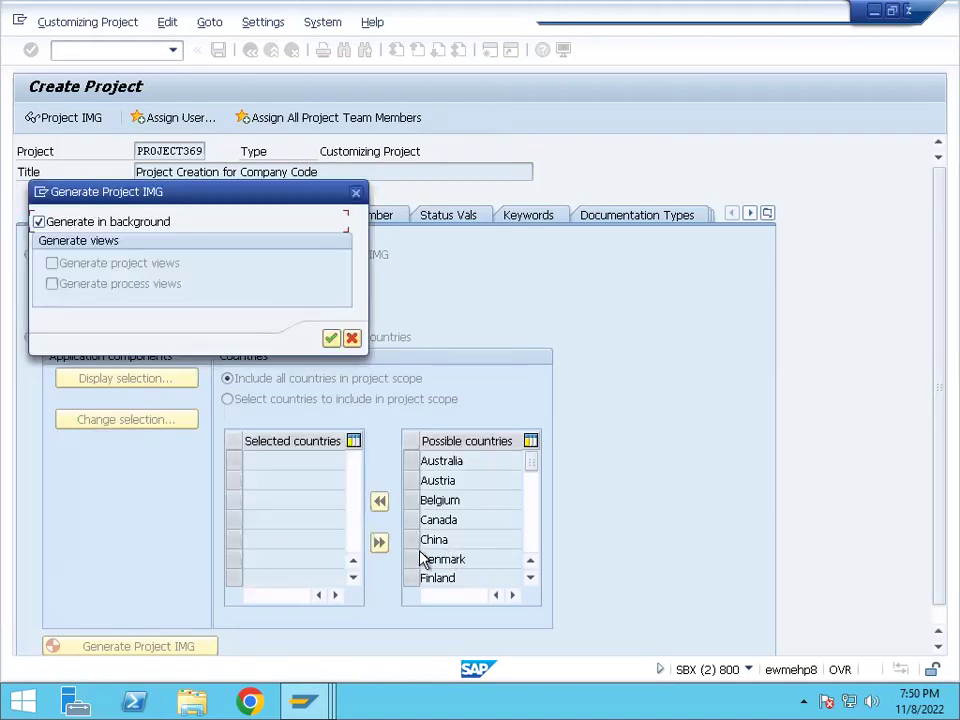
click(331, 340)
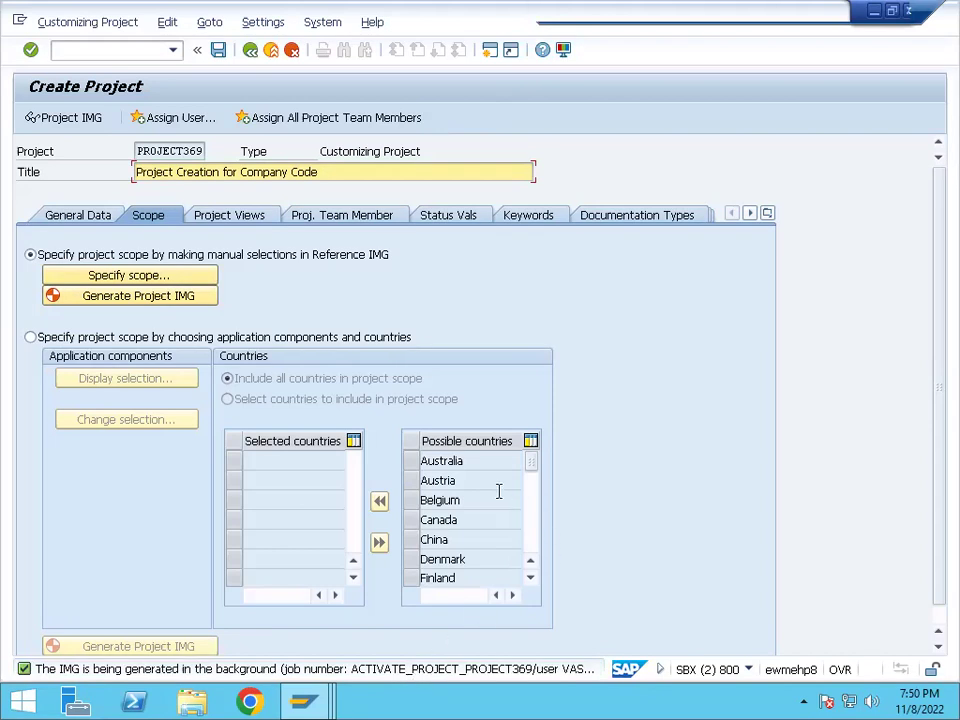
Check the status of the job ACTIVATE_PROJECT_PROJECT369 in the Job Overview and return to the job selection.
click(318, 24)
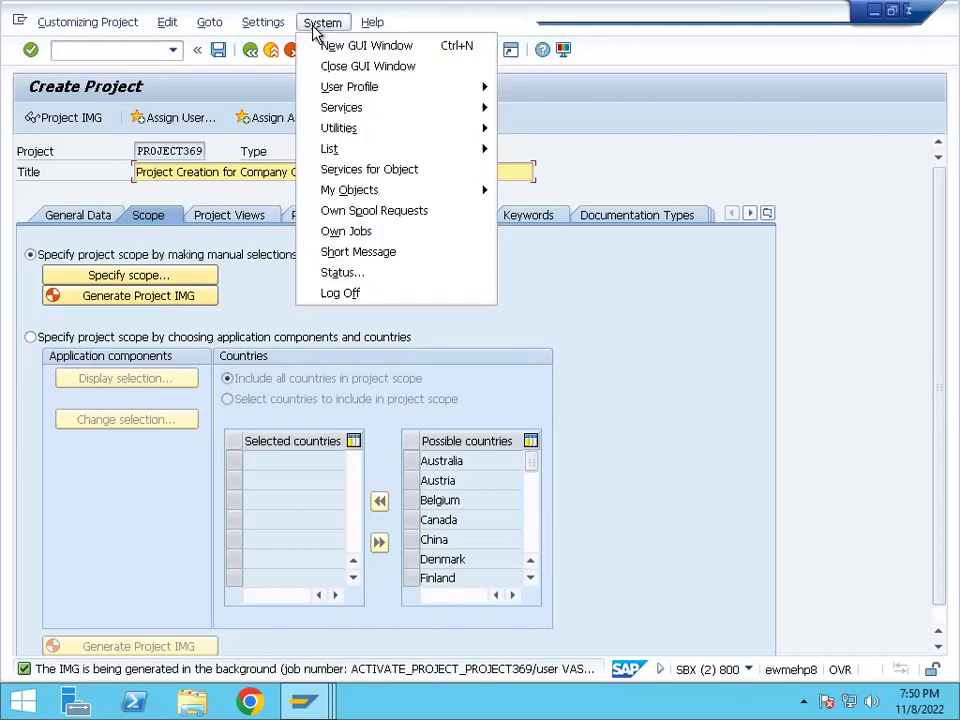
mouse_move(358, 112)
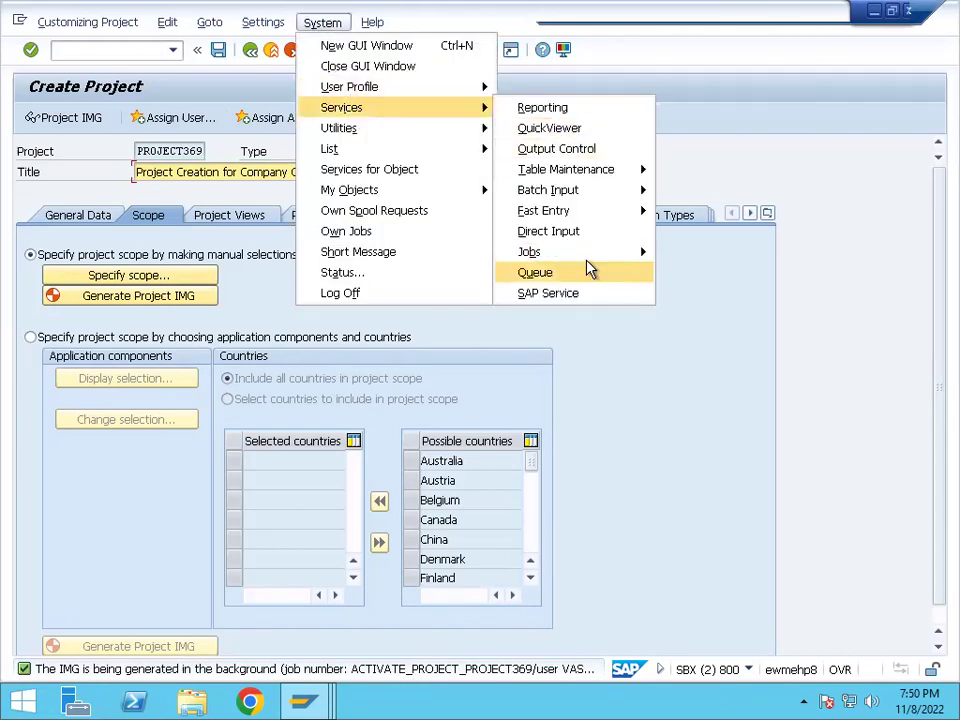
mouse_move(588, 261)
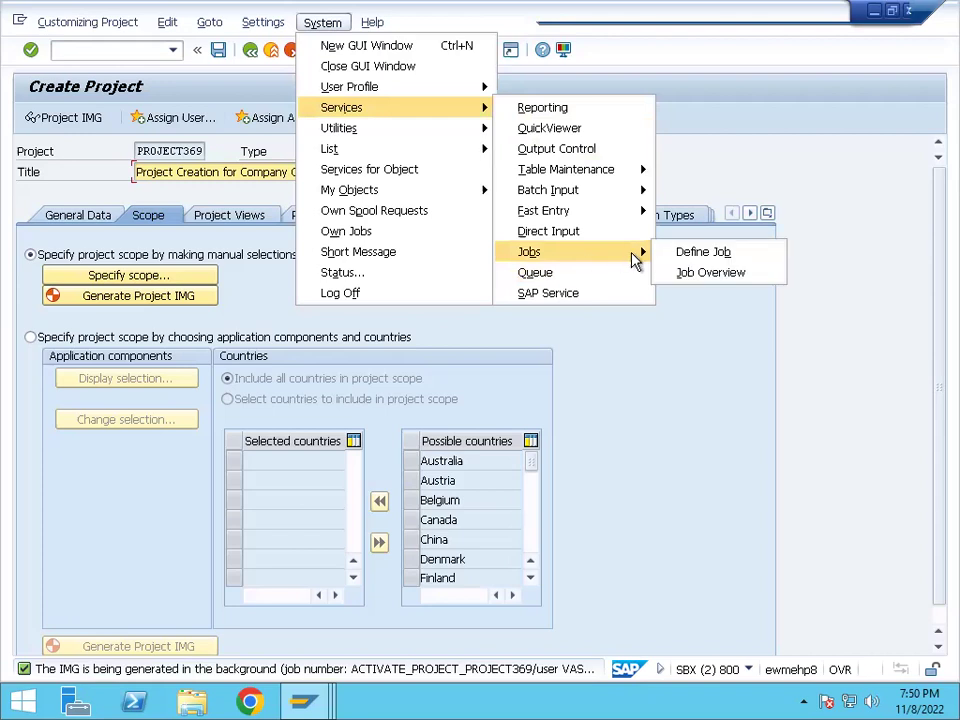
click(693, 279)
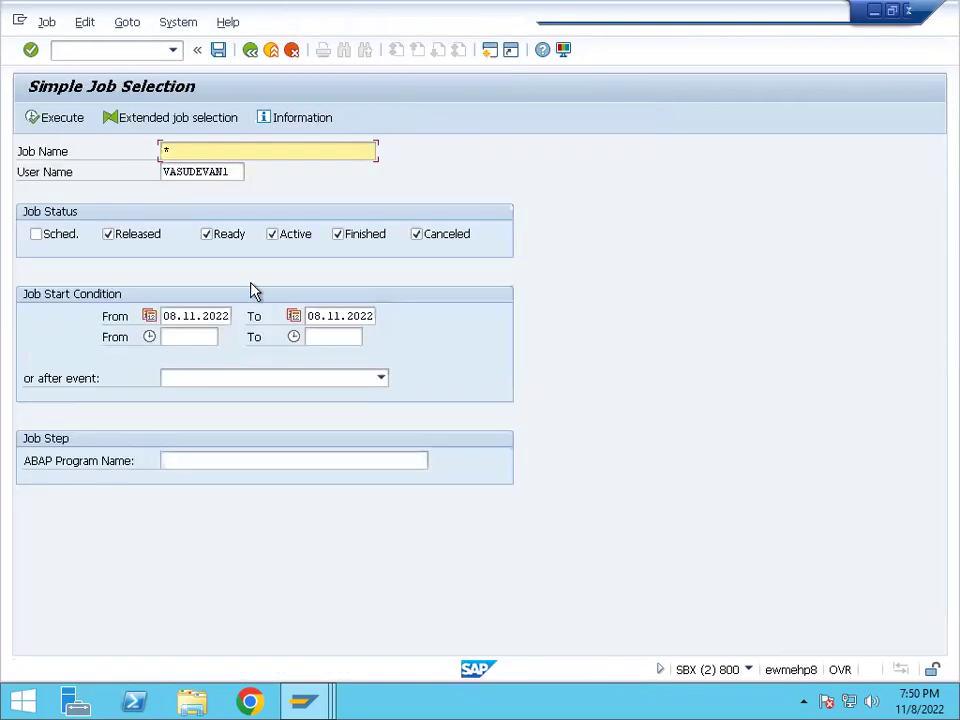
click(44, 124)
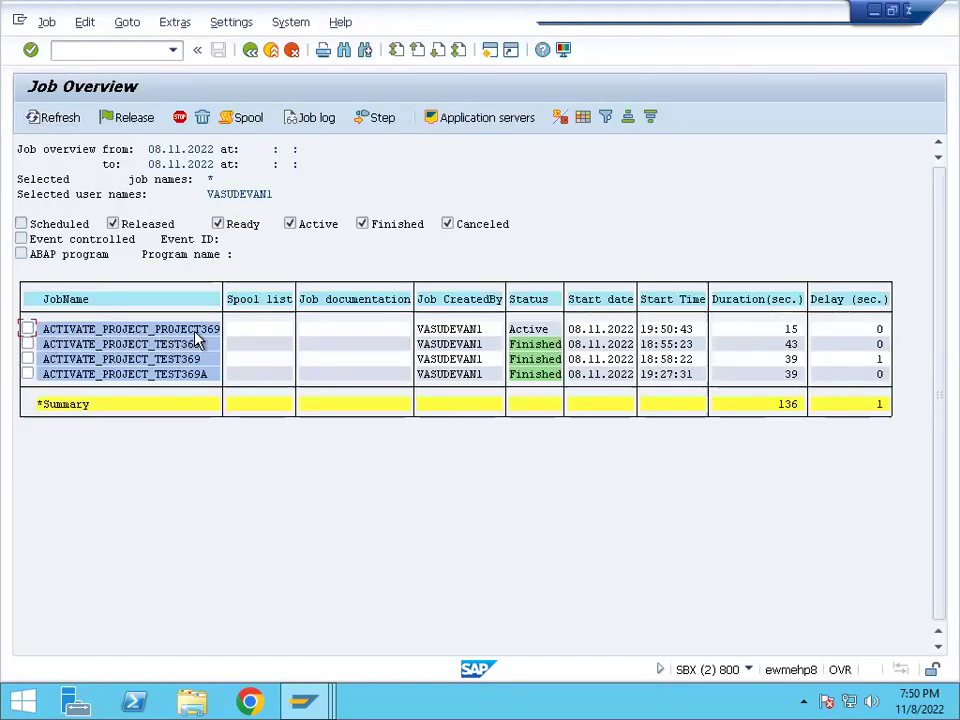
click(540, 328)
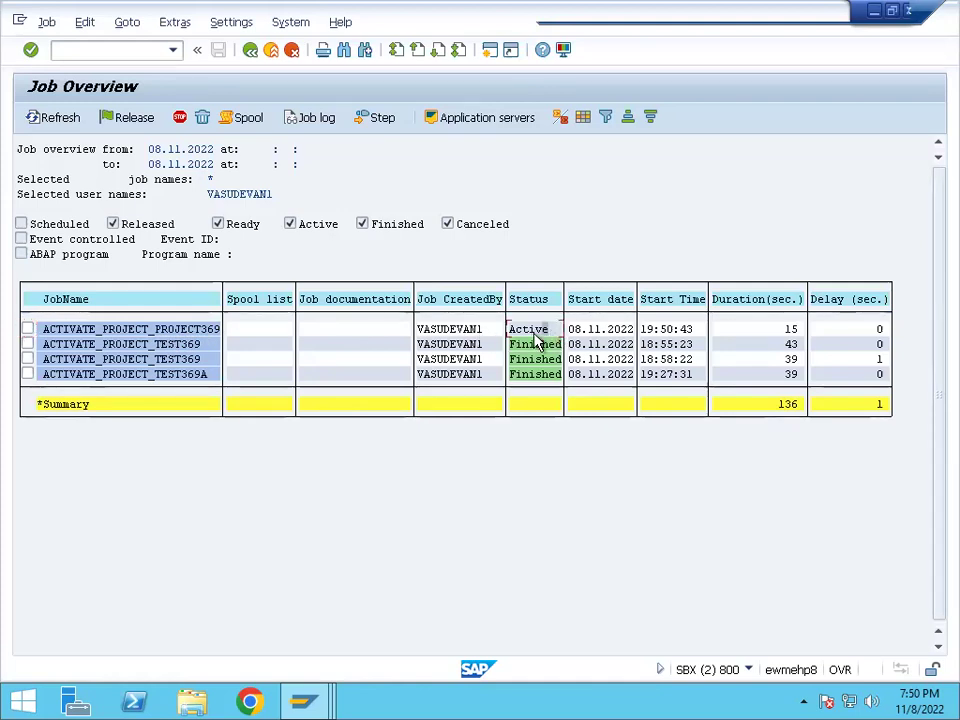
click(250, 50)
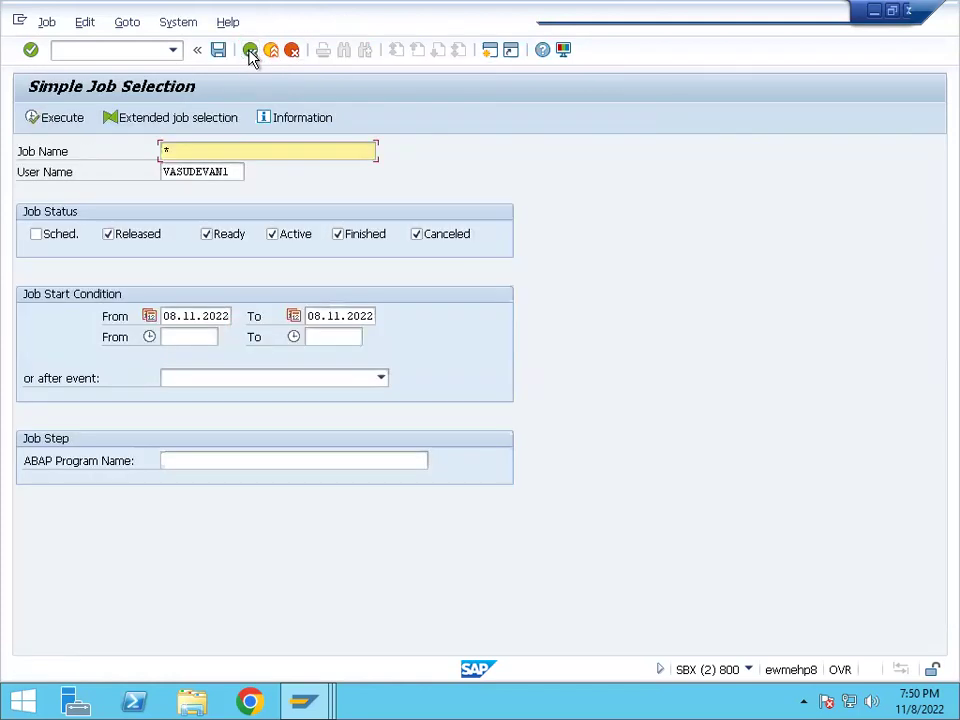
Run SPRO in the same session with /NSPRO and acknowledge the Project IMG generation notice.
click(98, 49)
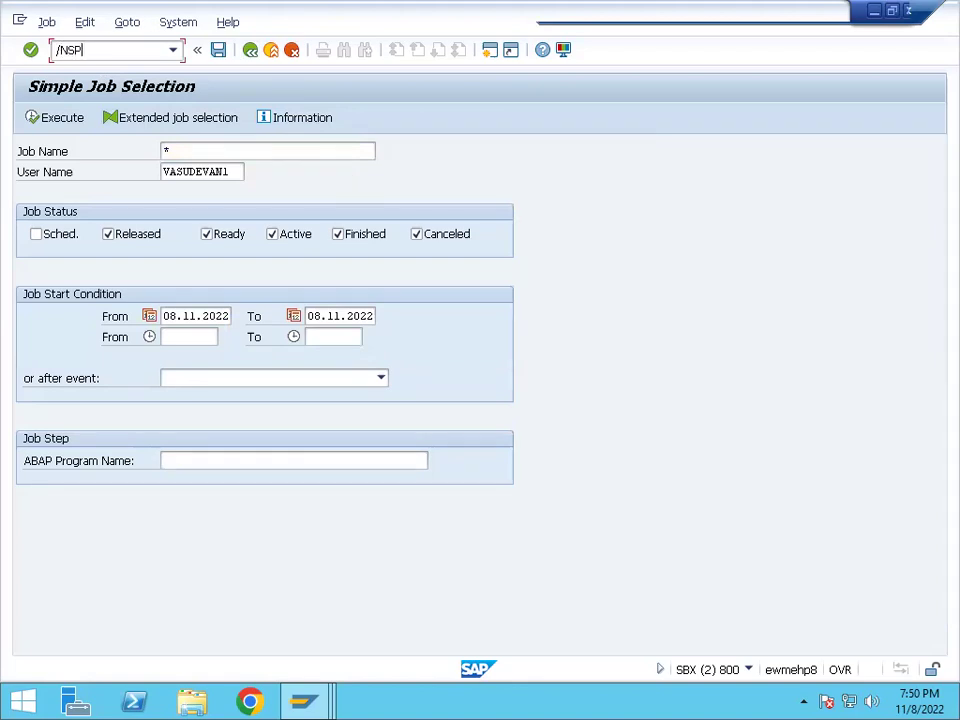
key(Return)
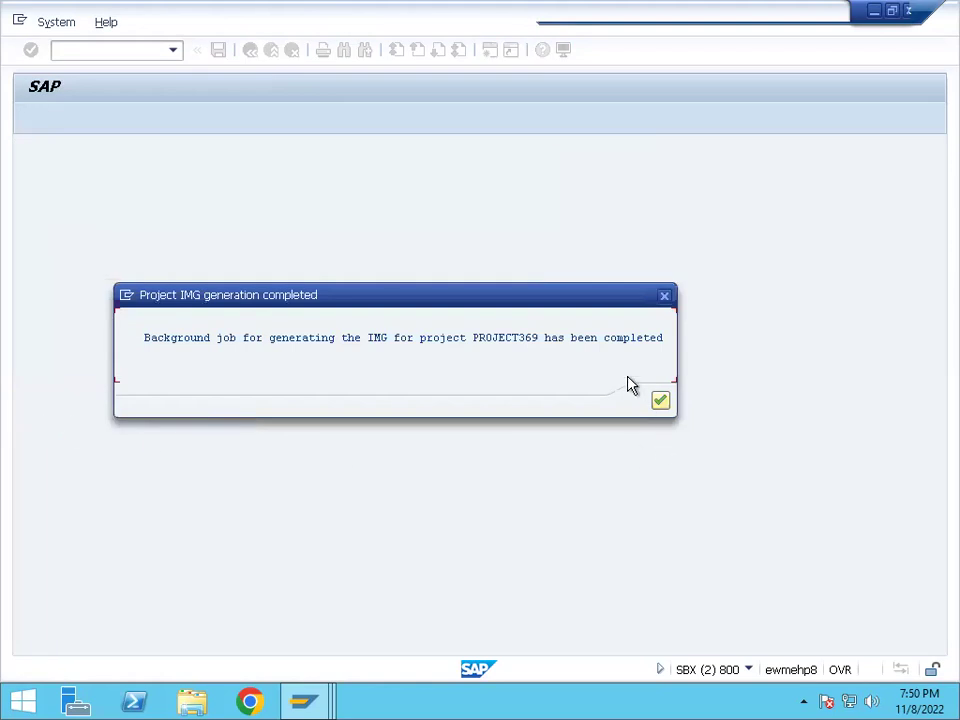
click(661, 402)
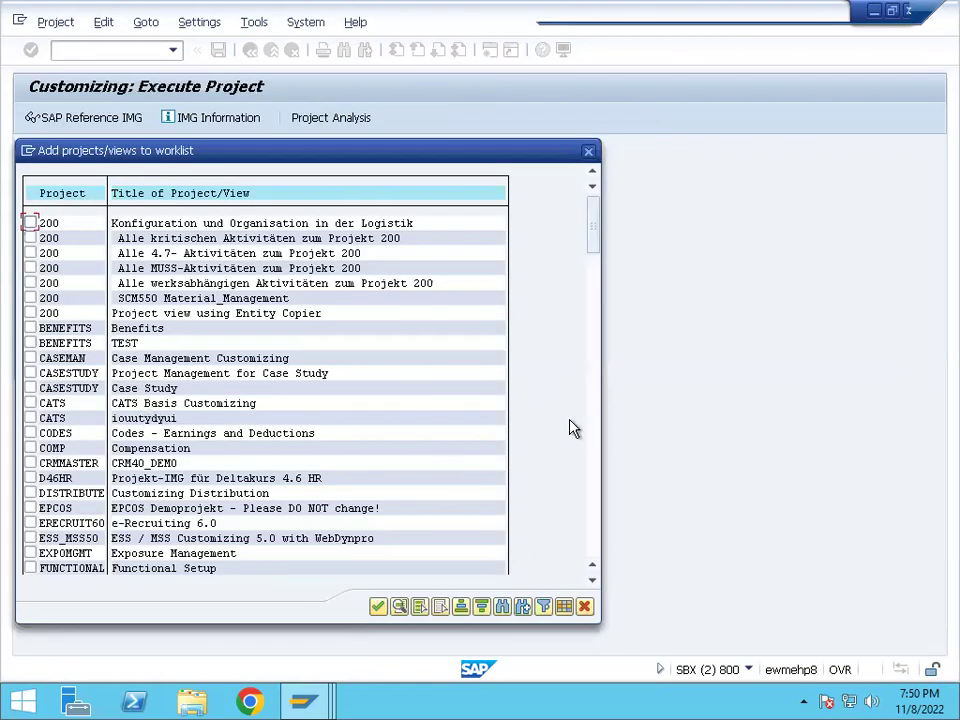
Select PROJECT369, Project Creation for Company Code, in the project list and add it to the customizing worklist.
scroll(573, 428, down, 10)
scroll(573, 428, down, 20)
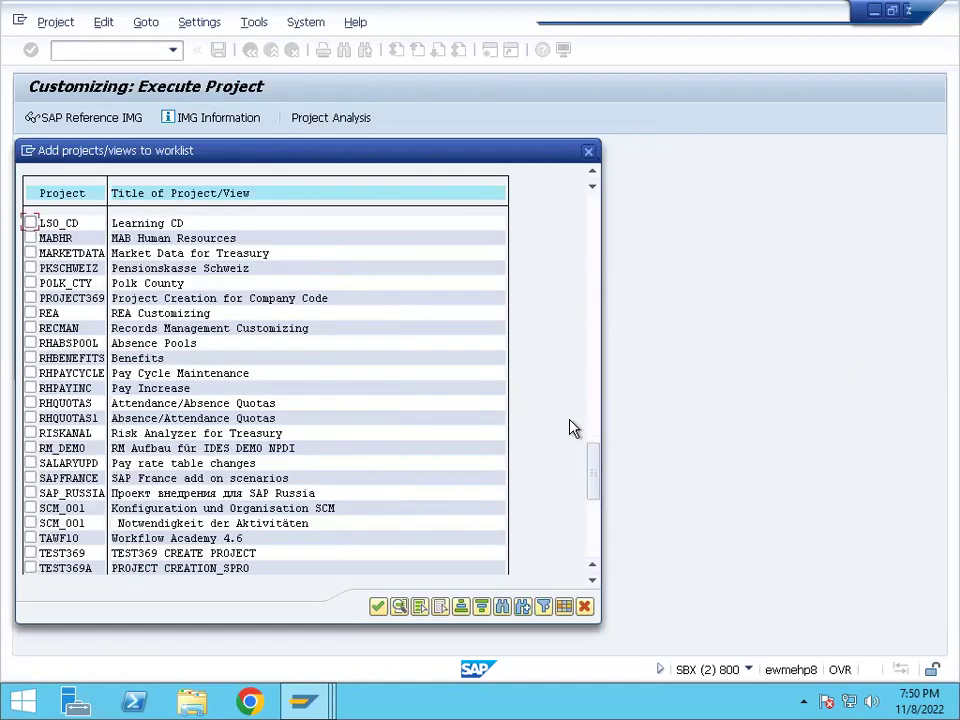
scroll(573, 428, down, 8)
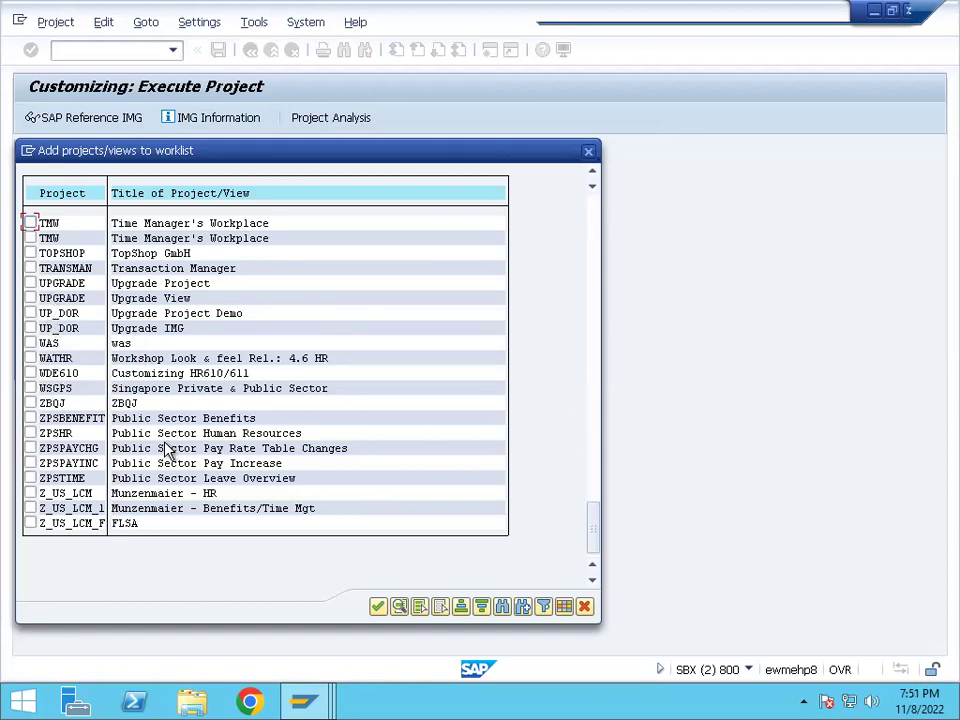
scroll(167, 450, up, 6)
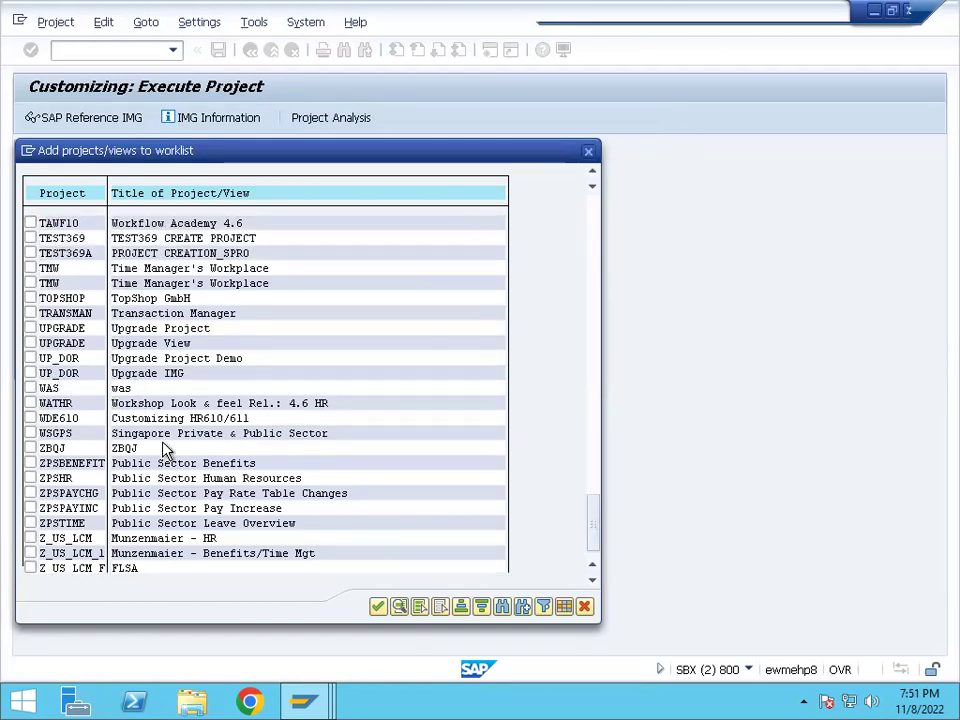
scroll(167, 450, up, 6)
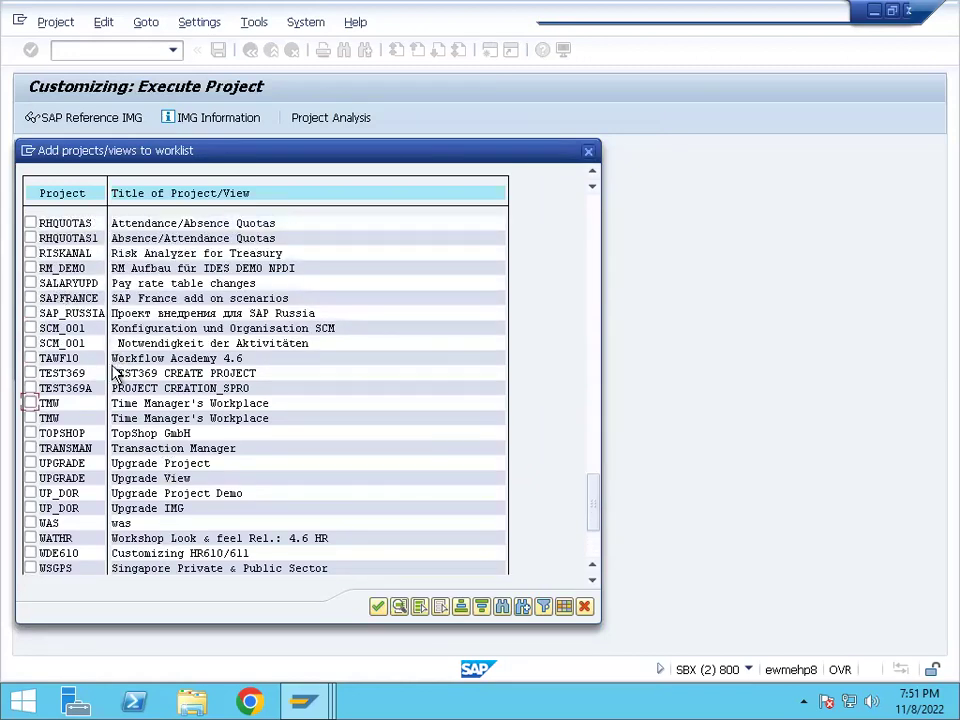
scroll(103, 365, up, 8)
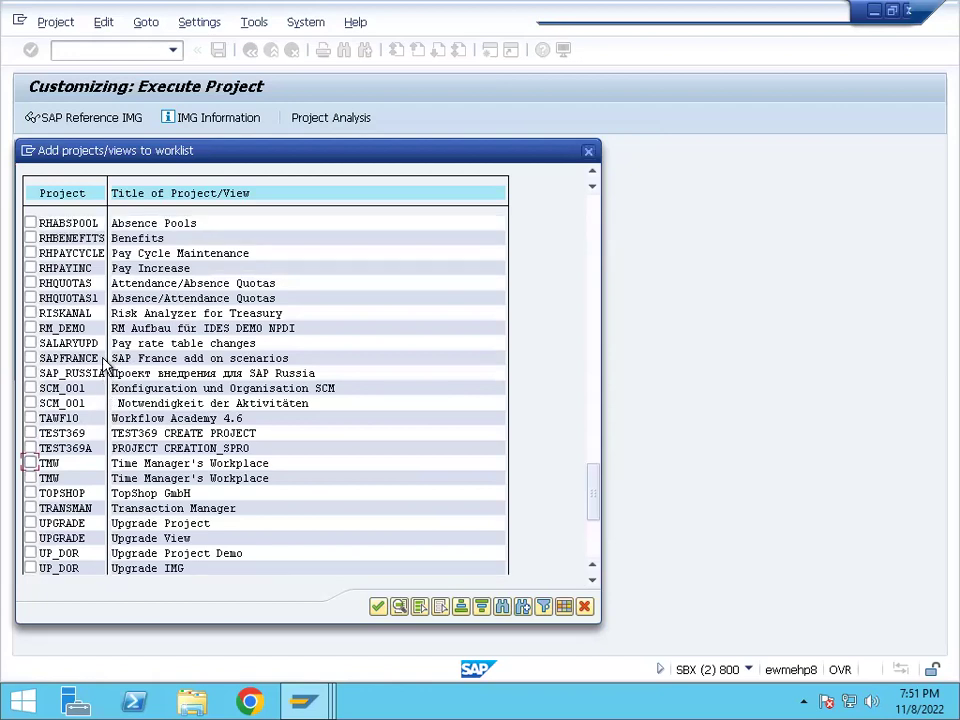
scroll(103, 365, up, 2)
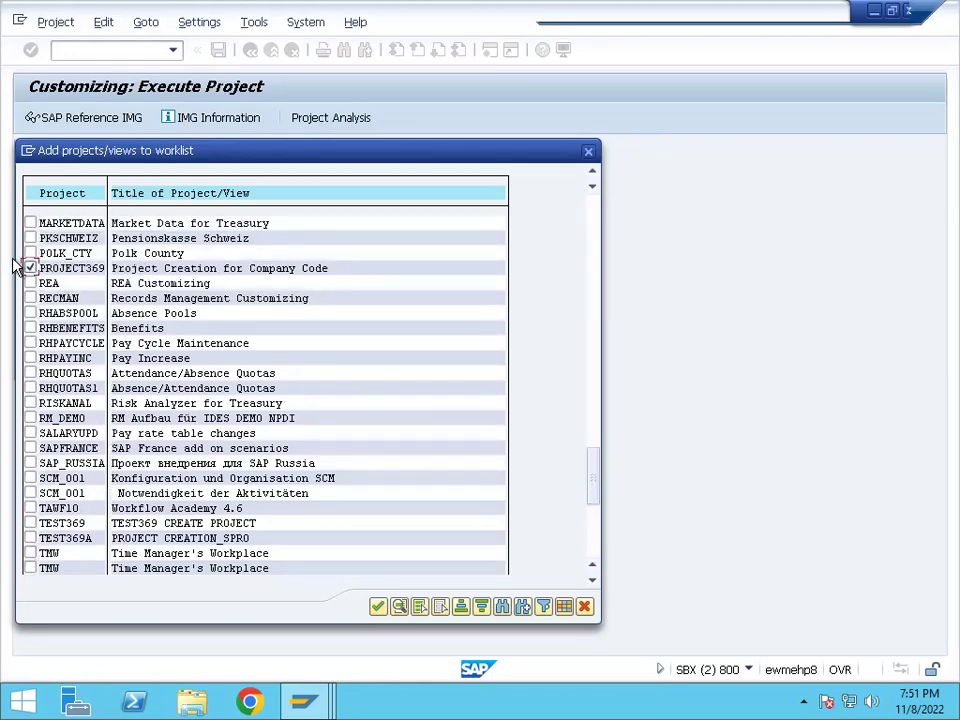
click(377, 608)
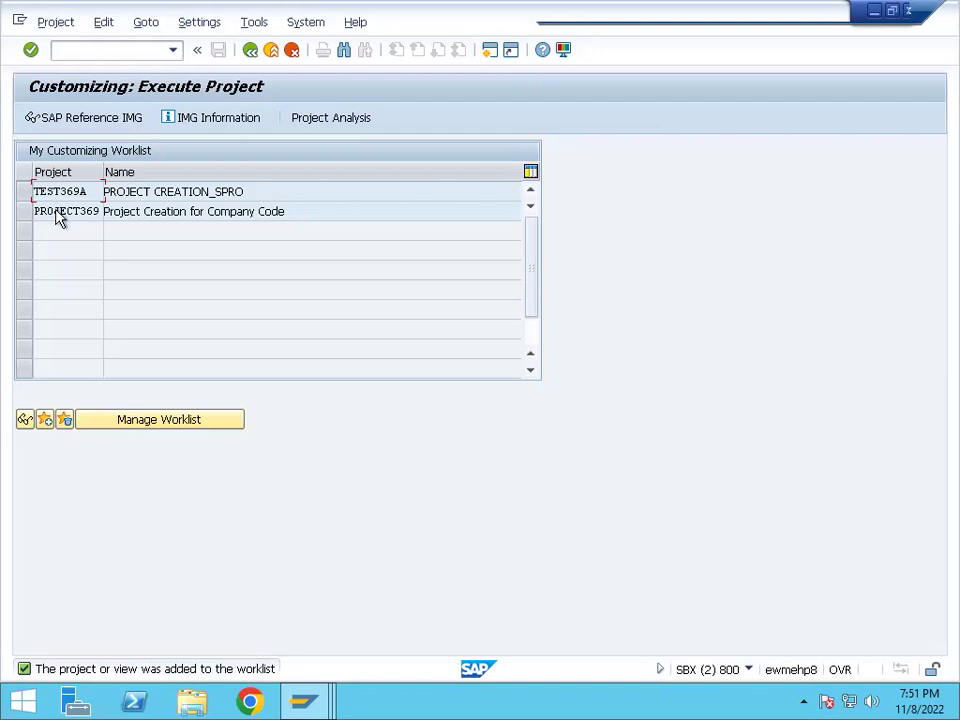
Open PROJECT369 from the customizing worklist and look over the plan and actual start and end date fields.
double_click(62, 218)
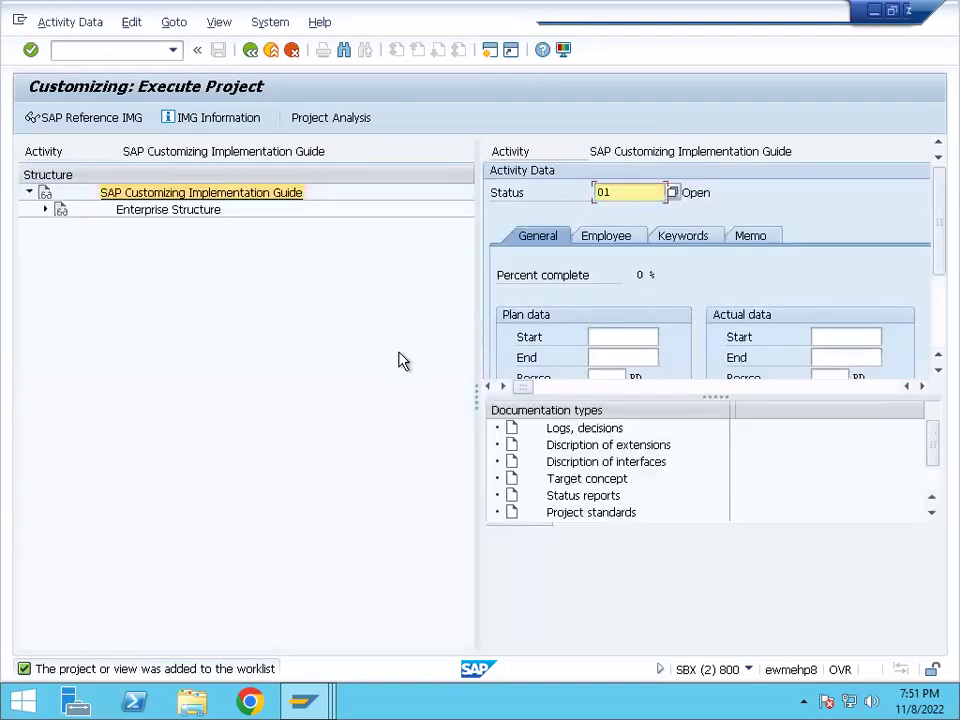
click(603, 334)
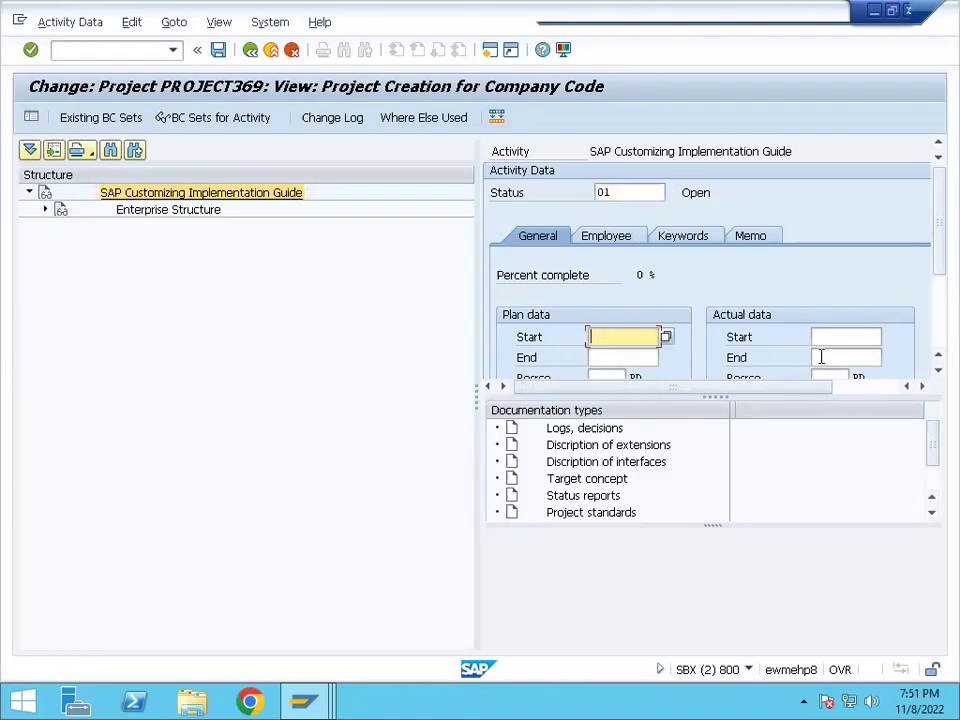
click(820, 357)
click(607, 336)
click(618, 357)
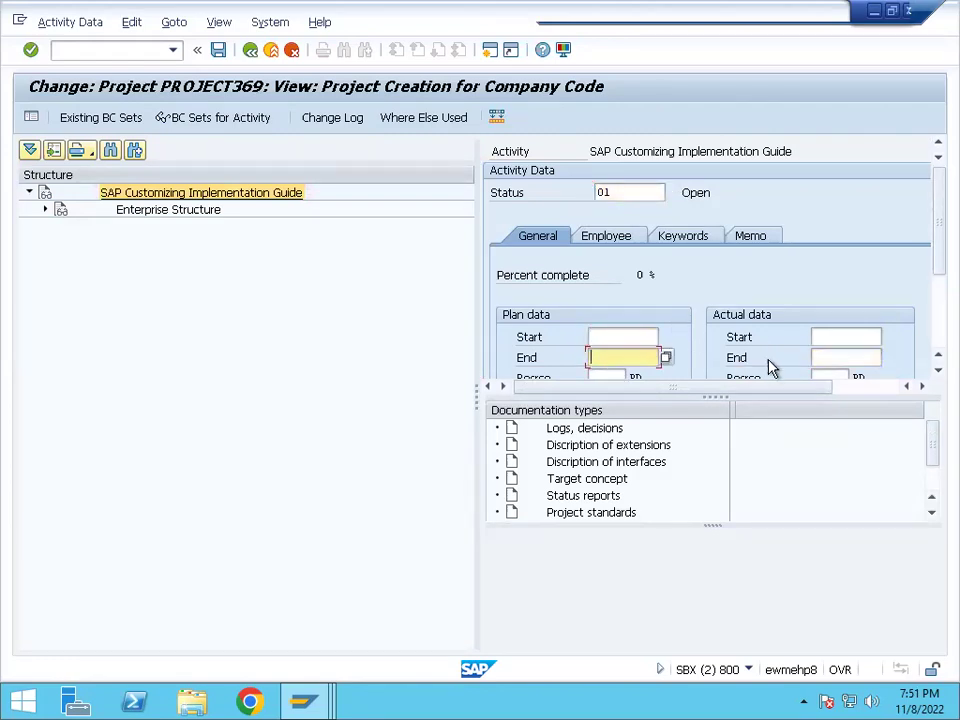
click(608, 338)
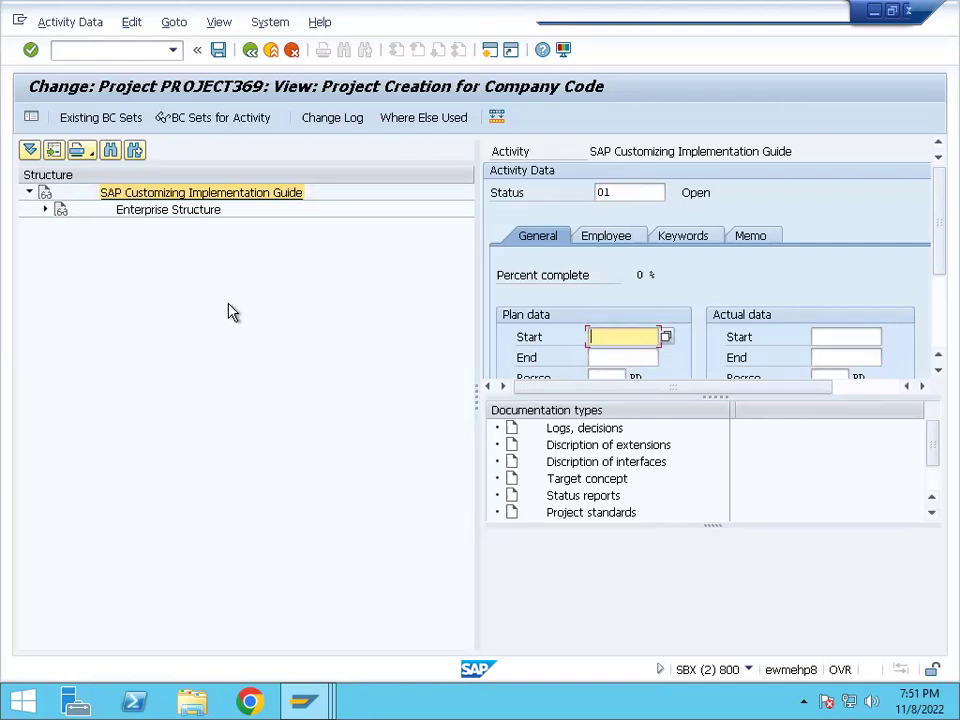
Execute Edit, Copy, Delete, Check Company Code under Enterprise Structure, Definition, Financial Accounting, and choose the Edit Company Code Data activity.
click(45, 210)
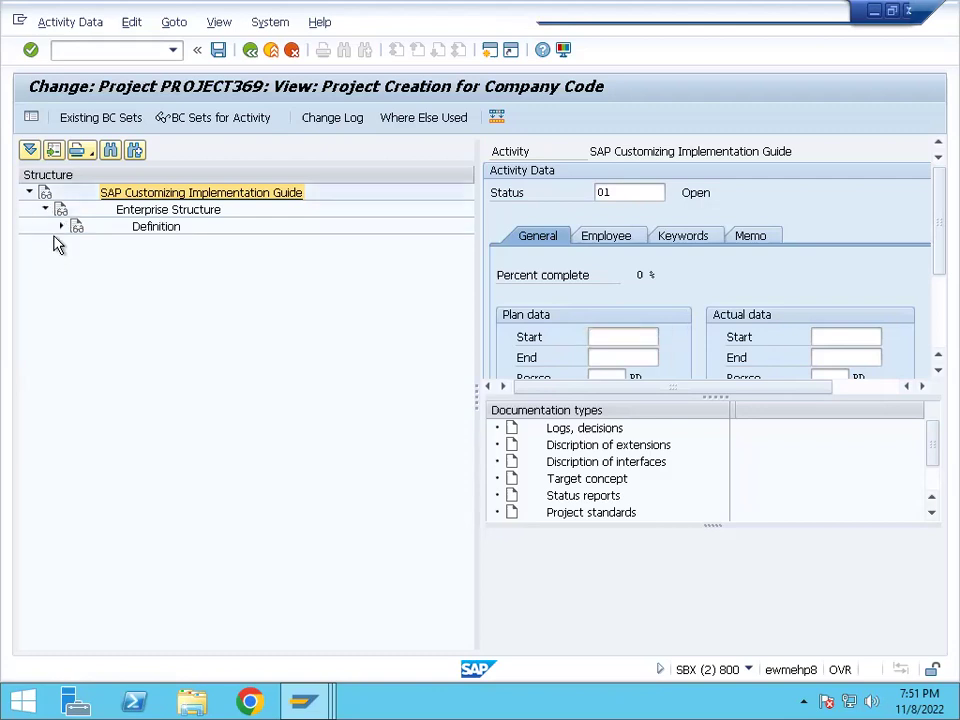
click(61, 227)
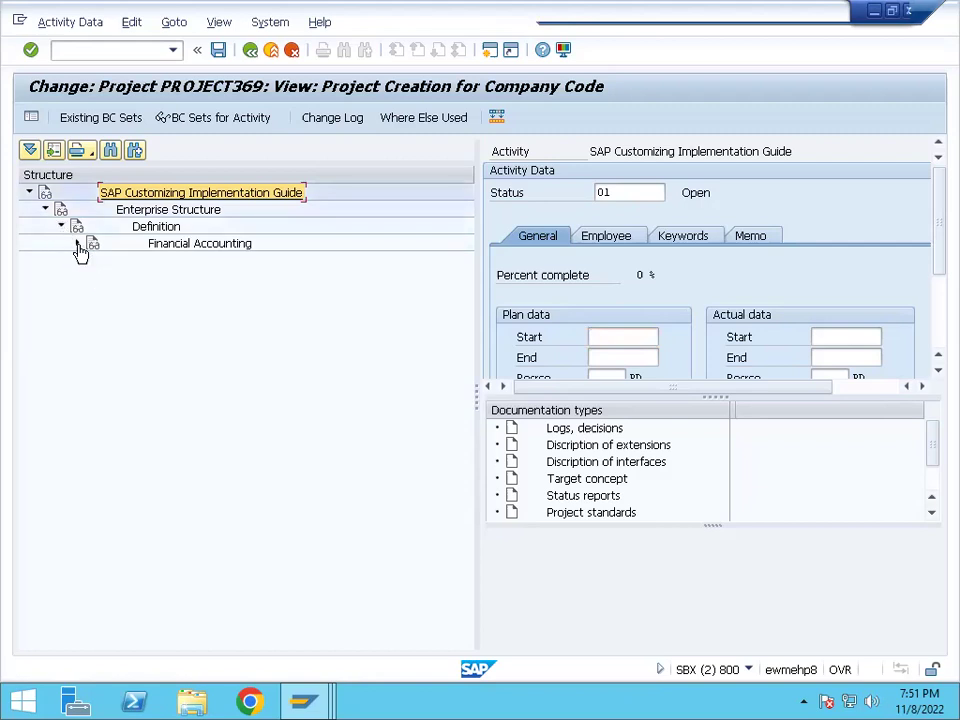
click(78, 244)
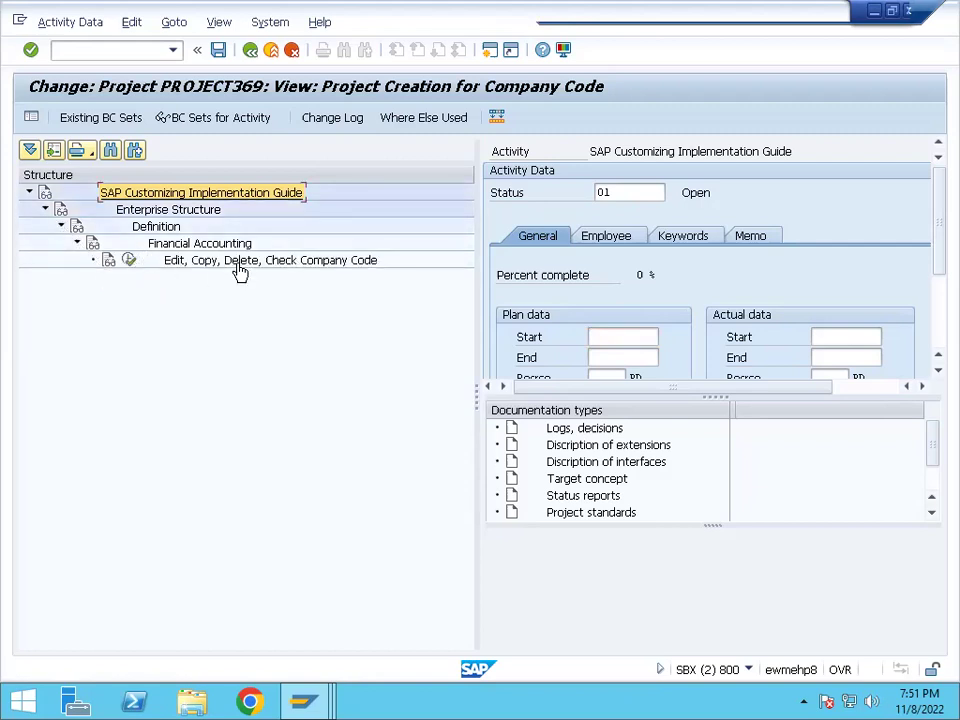
click(129, 261)
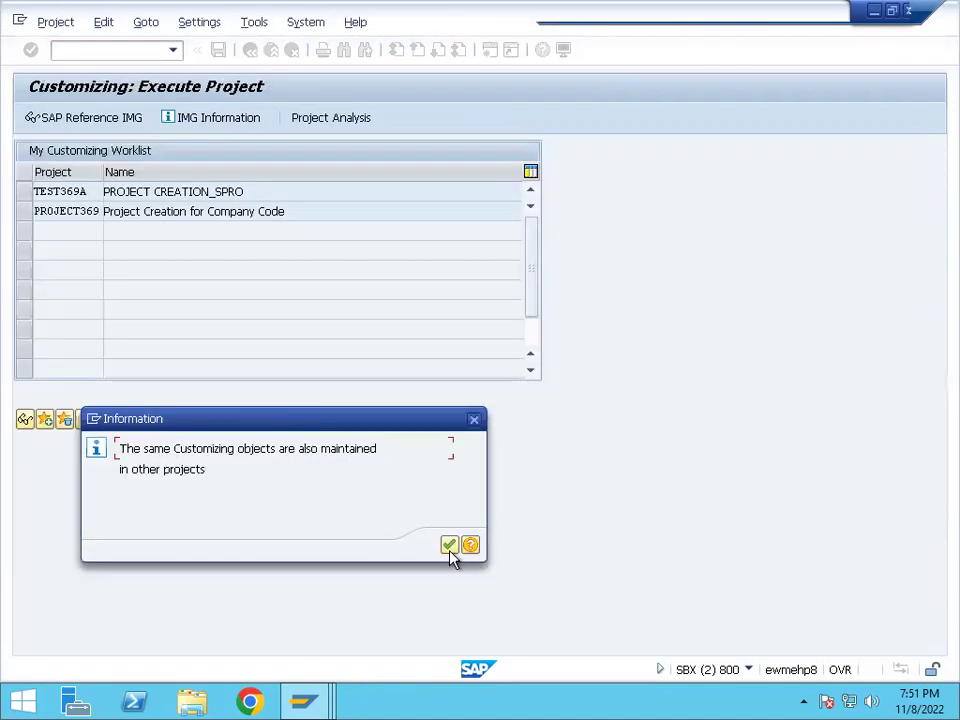
click(449, 545)
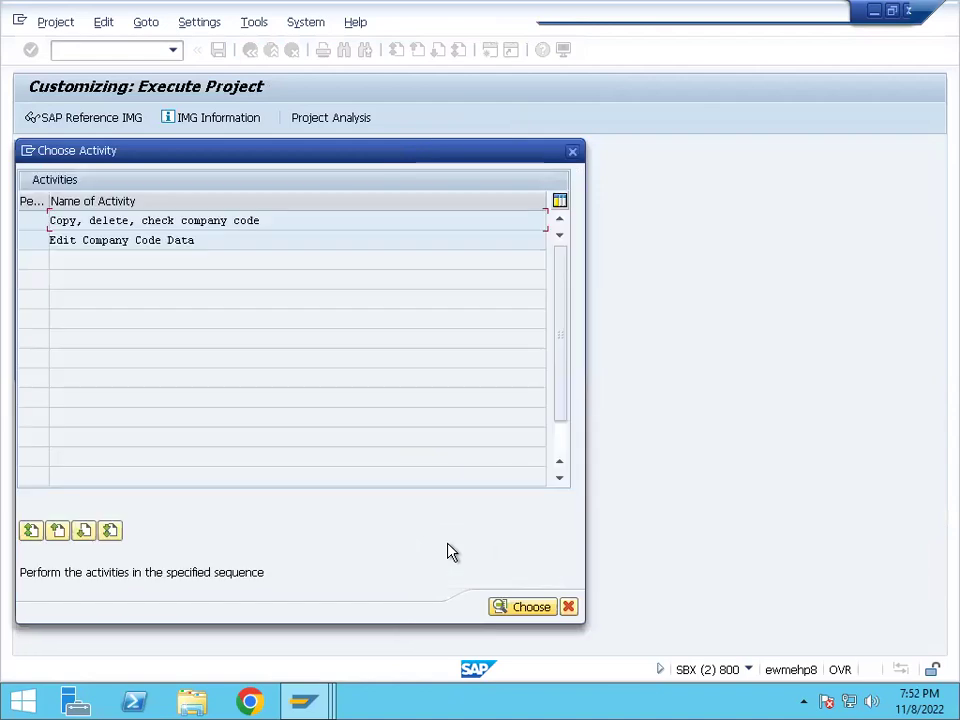
double_click(102, 242)
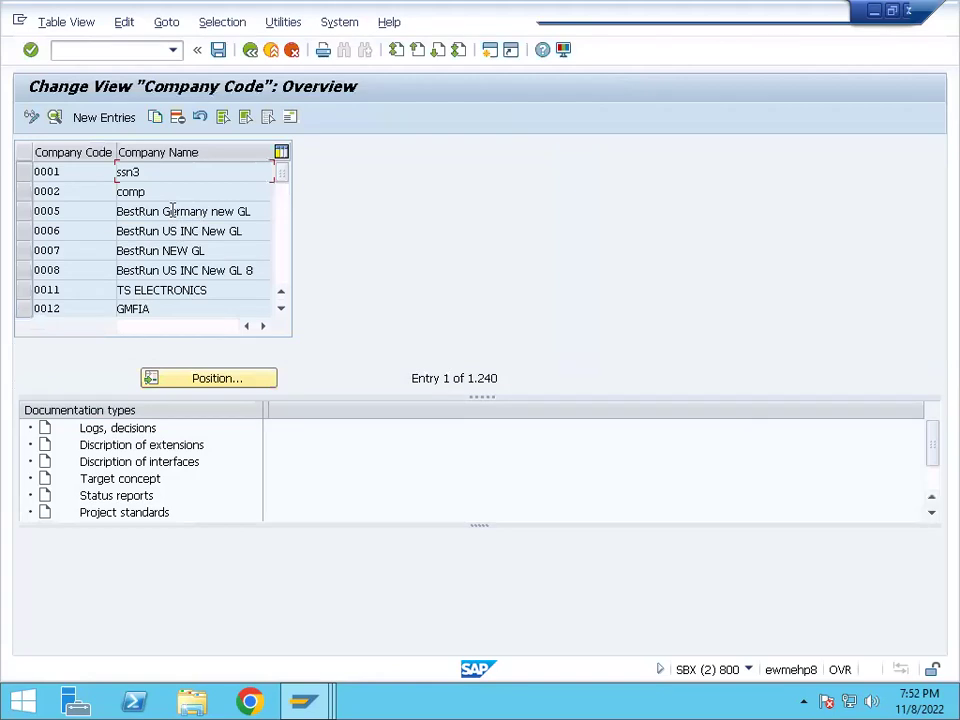
View the blank new entry form for a company code and return to the Project IMG without entering data.
click(95, 122)
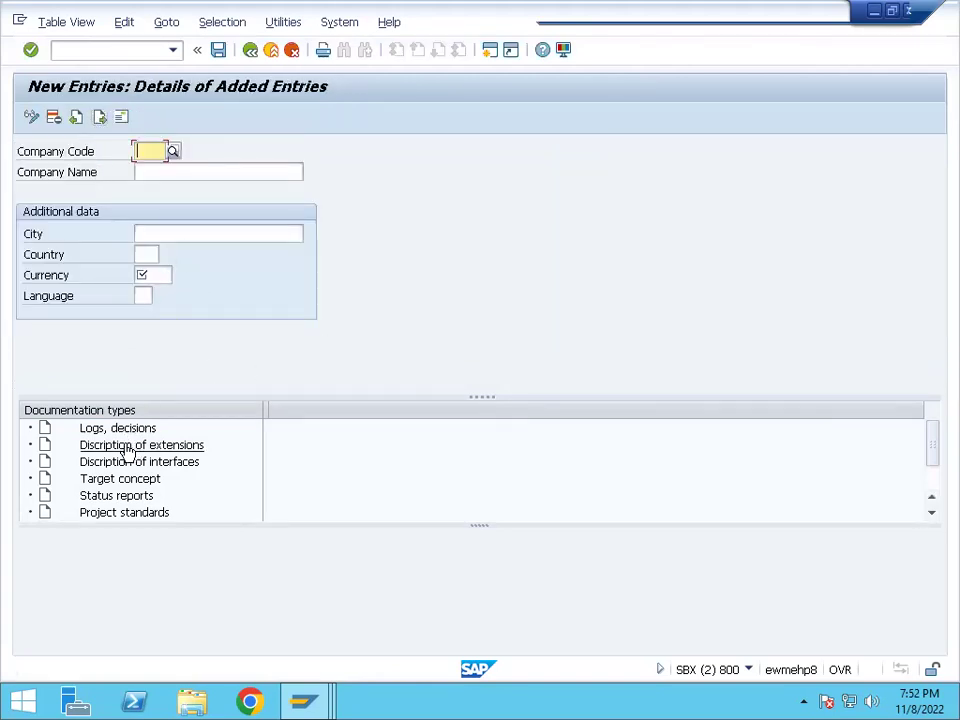
click(292, 50)
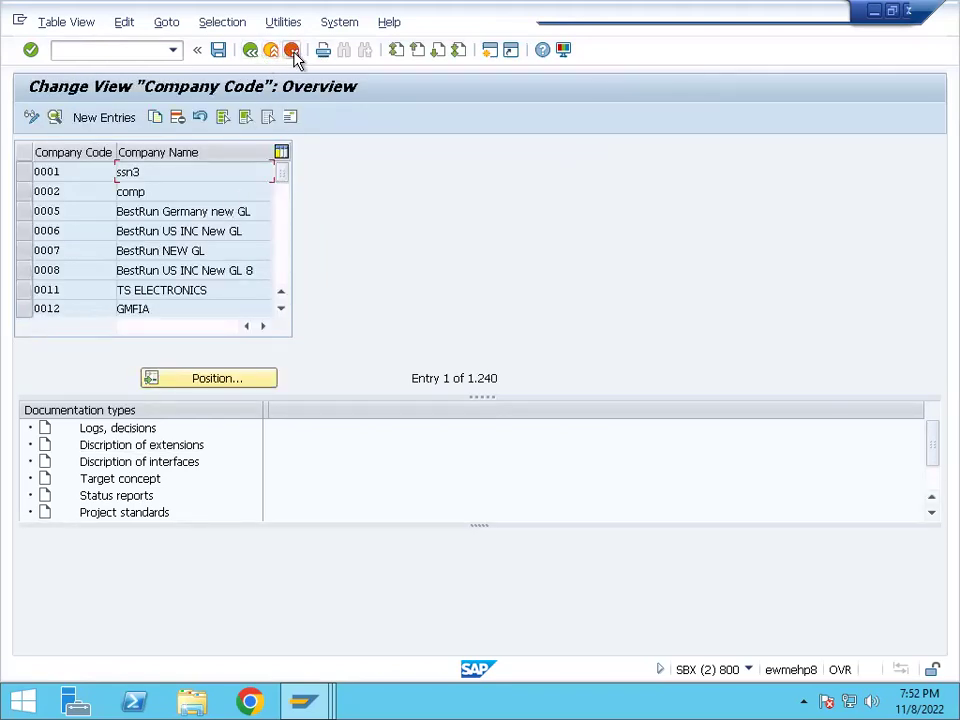
click(292, 50)
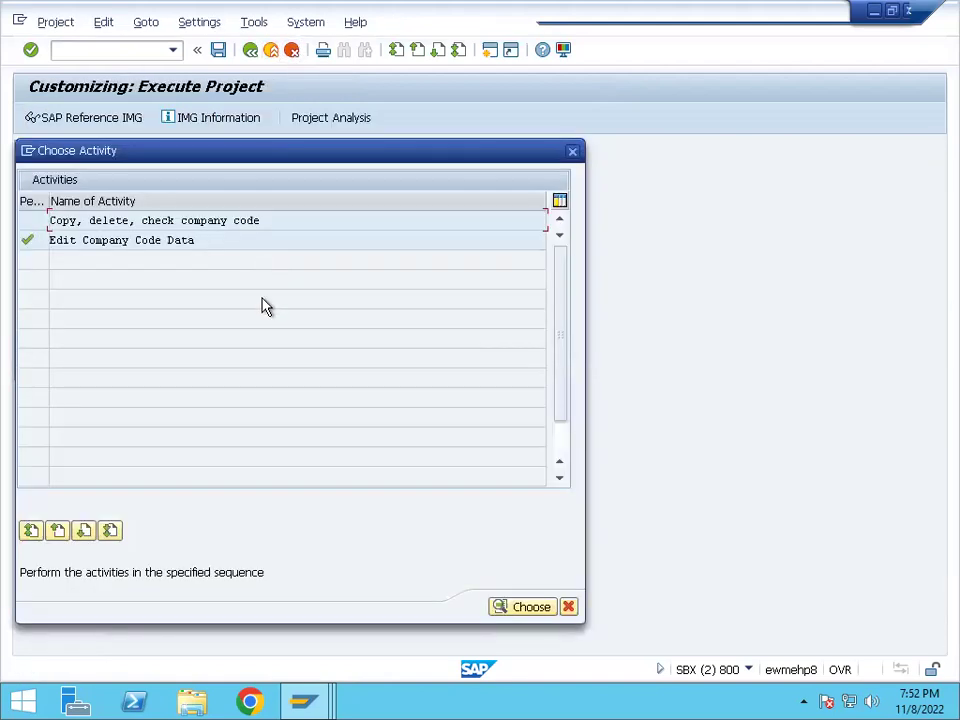
click(568, 607)
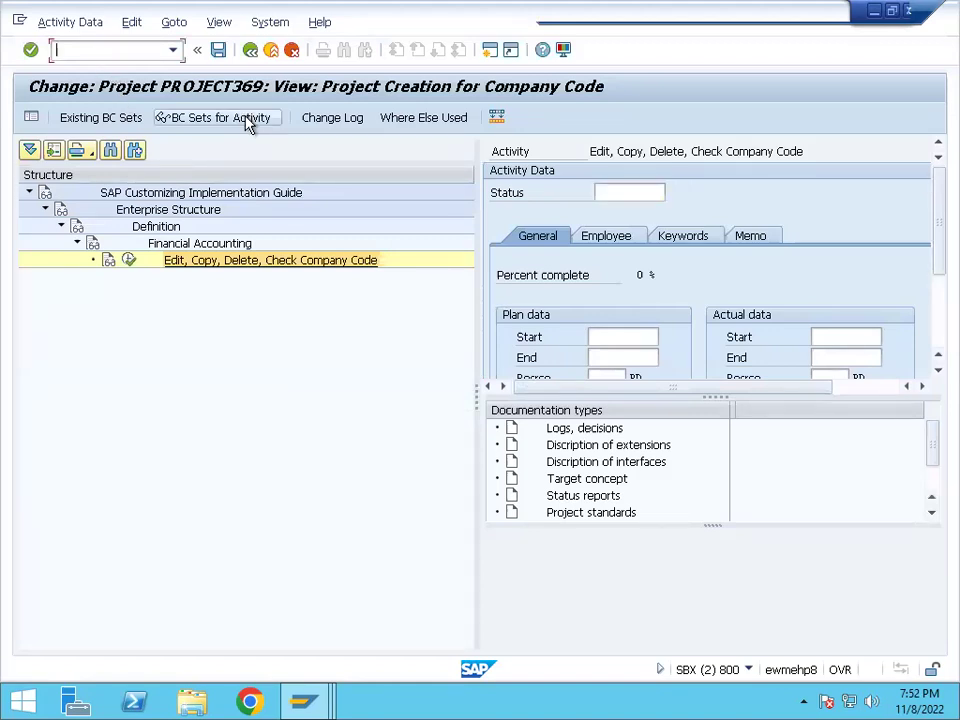
Run SPRO_ADMIN in the same session with /NSPRO_ADMIN and open the manual scope selection of PROJECT369.
text(/NSPRO_ADMIN)
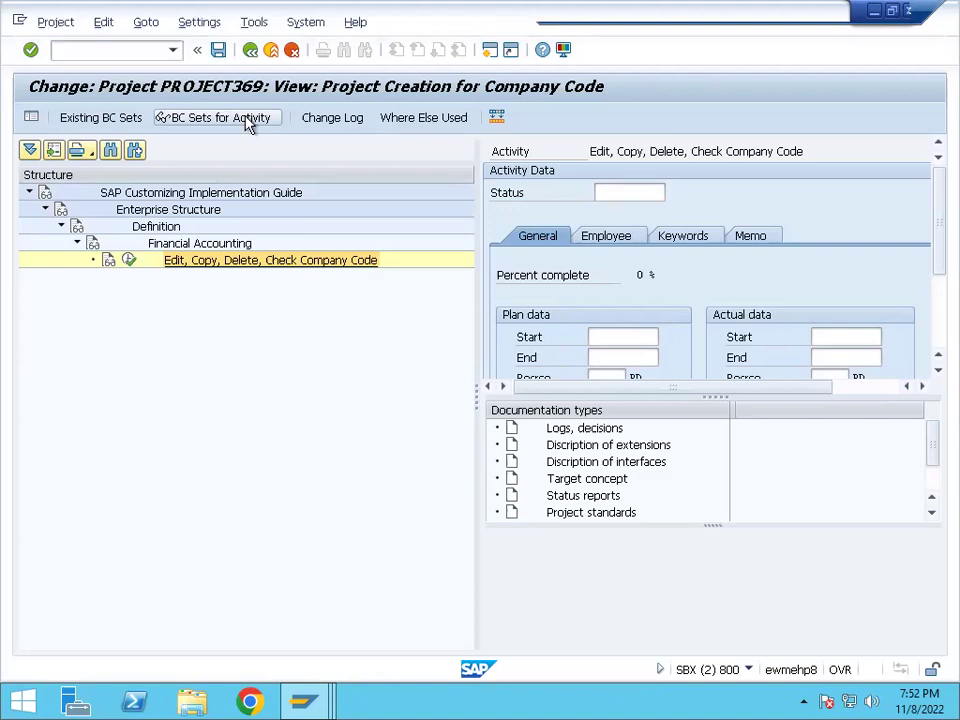
key(Return)
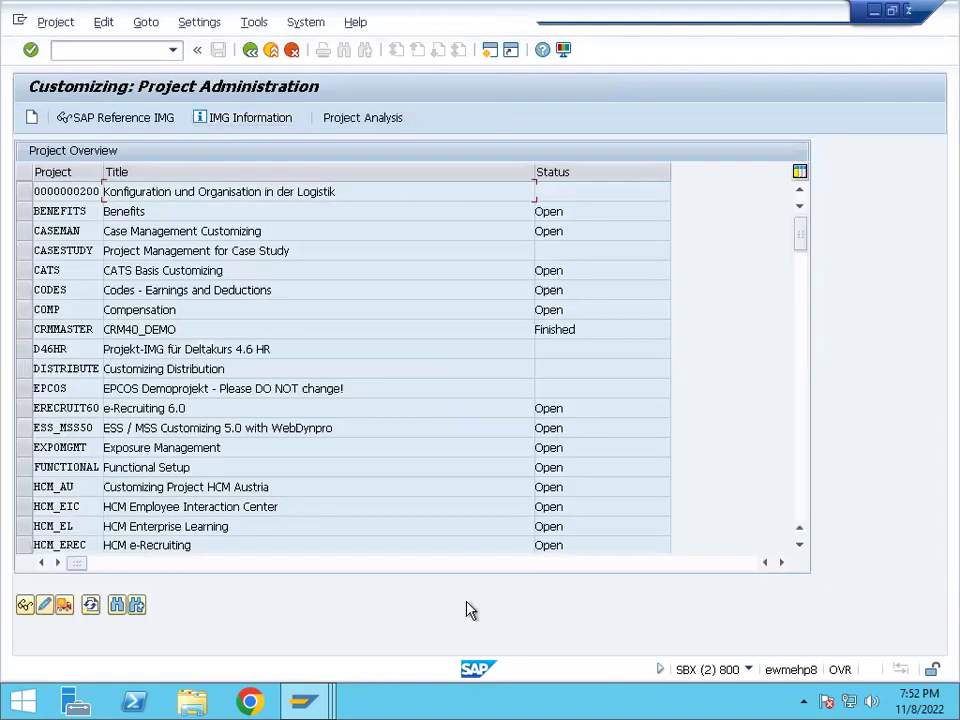
click(539, 464)
scroll(540, 462, down, 4)
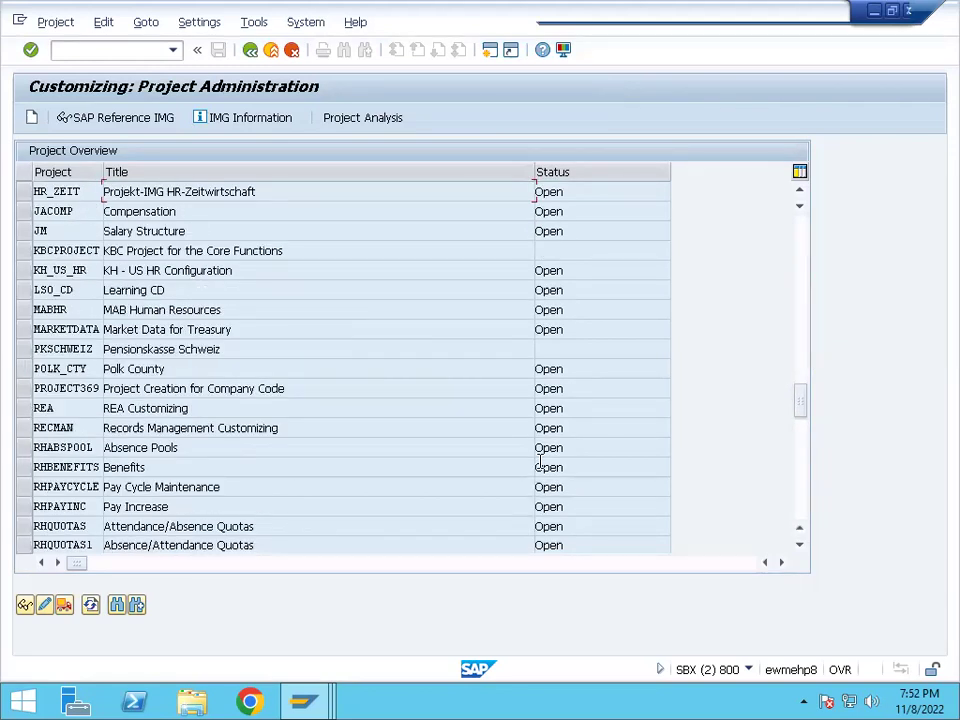
double_click(63, 390)
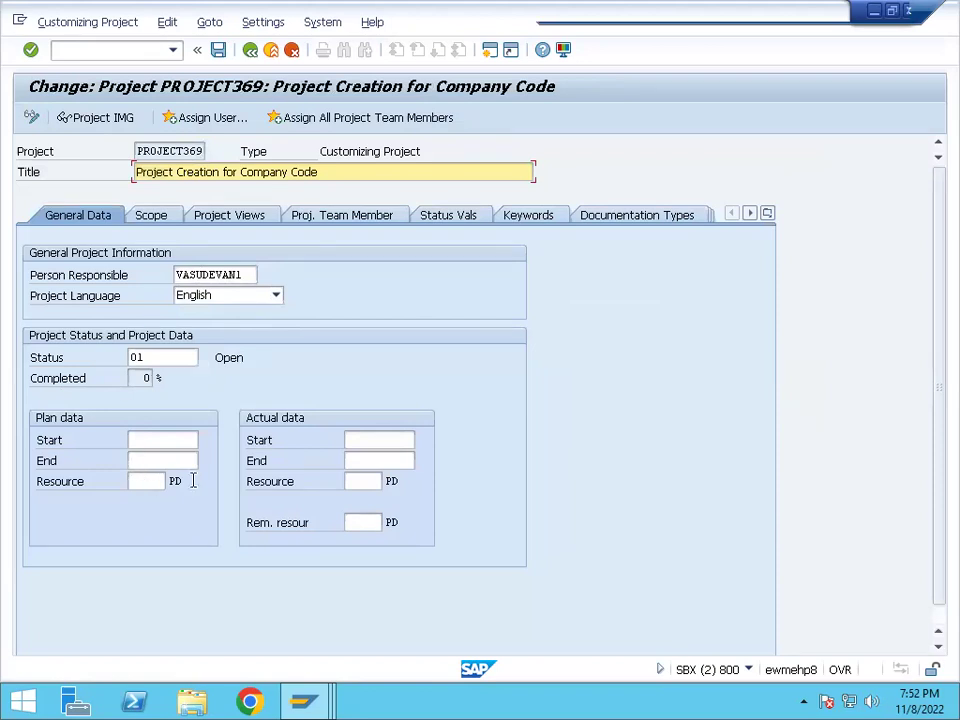
click(150, 220)
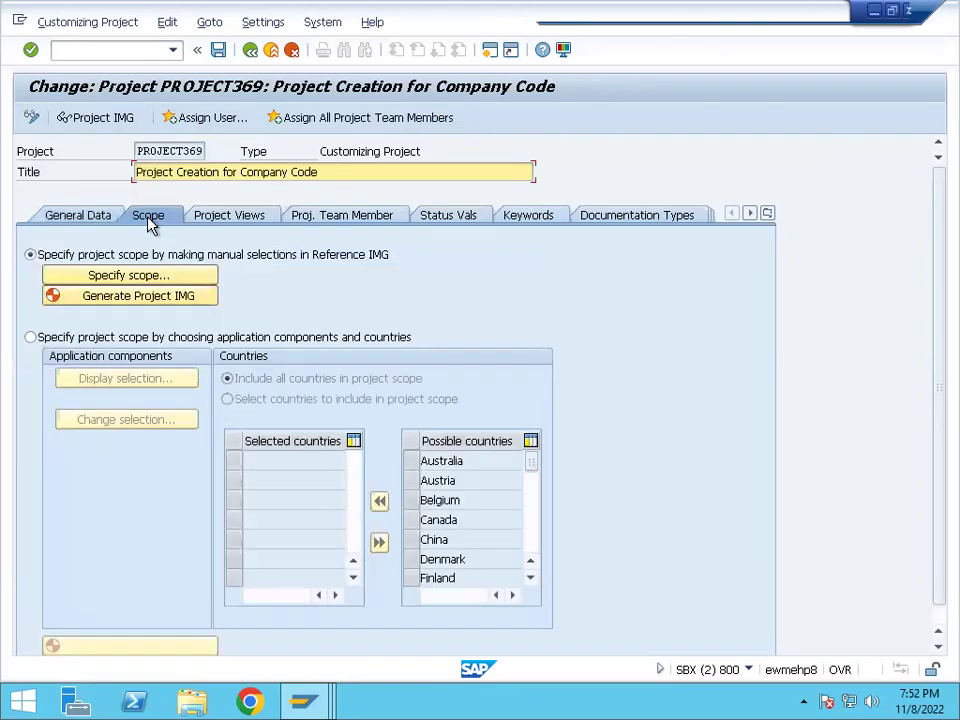
click(122, 280)
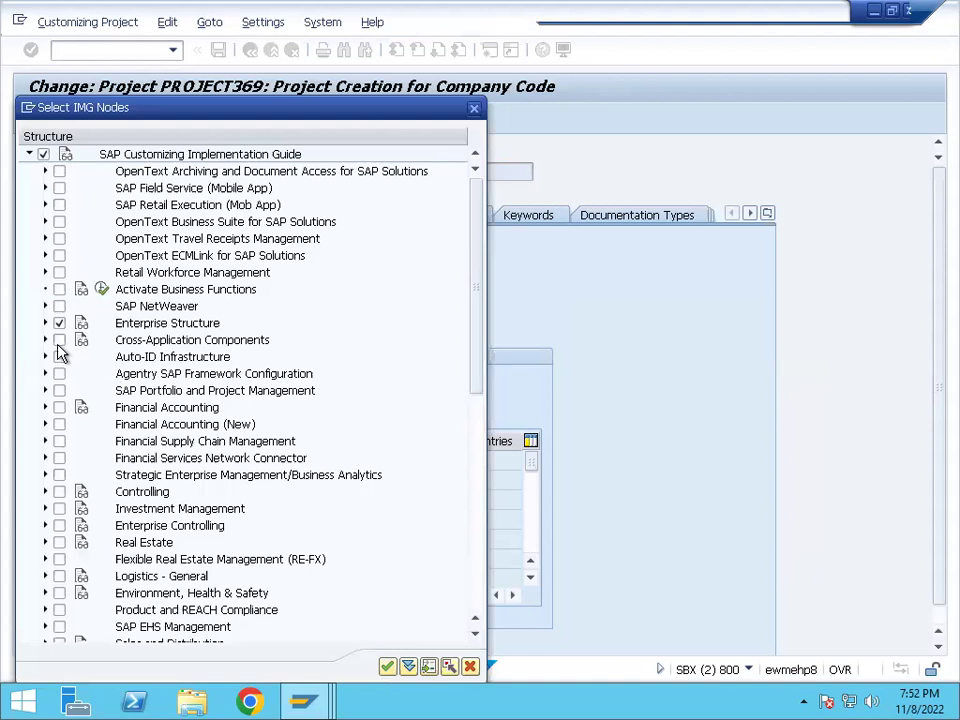
Check which activities are included under Enterprise Structure, Definition, Financial Accounting in the project scope.
click(45, 324)
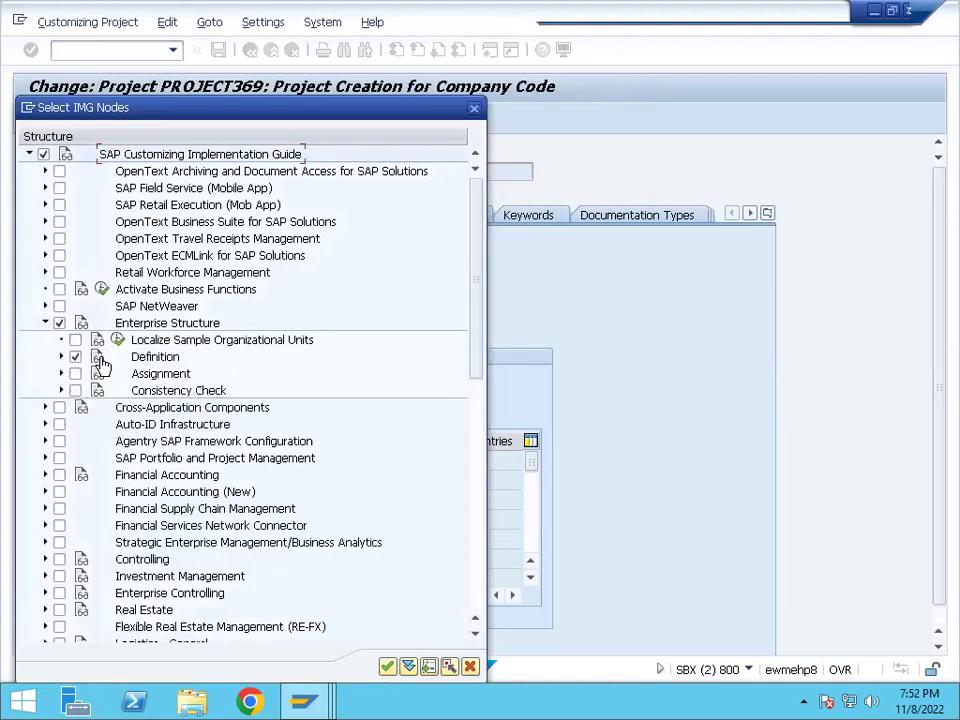
click(61, 358)
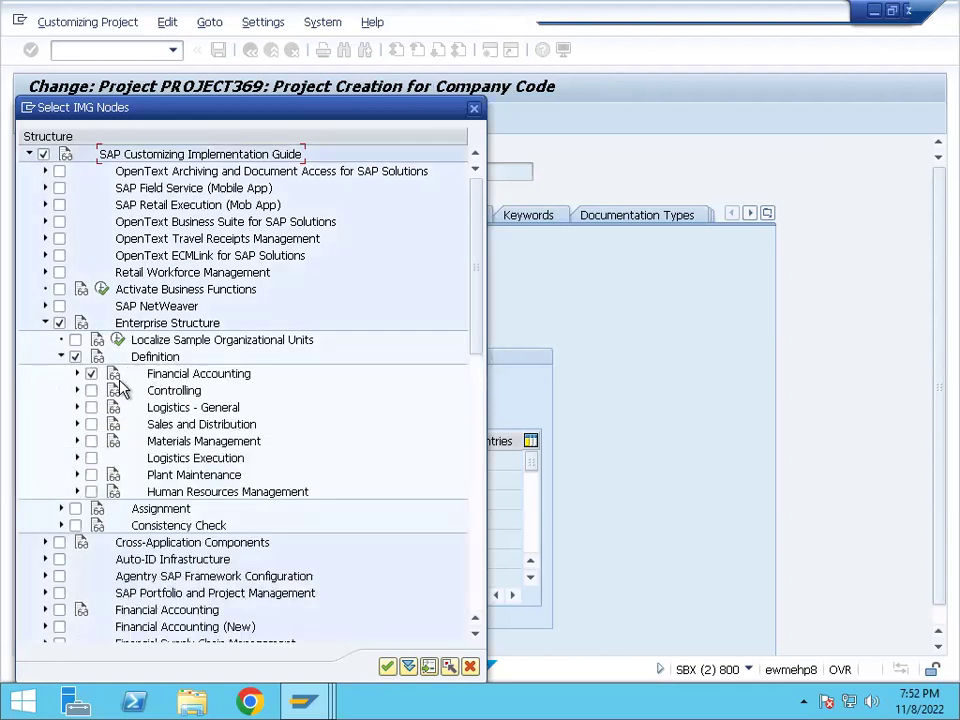
click(77, 374)
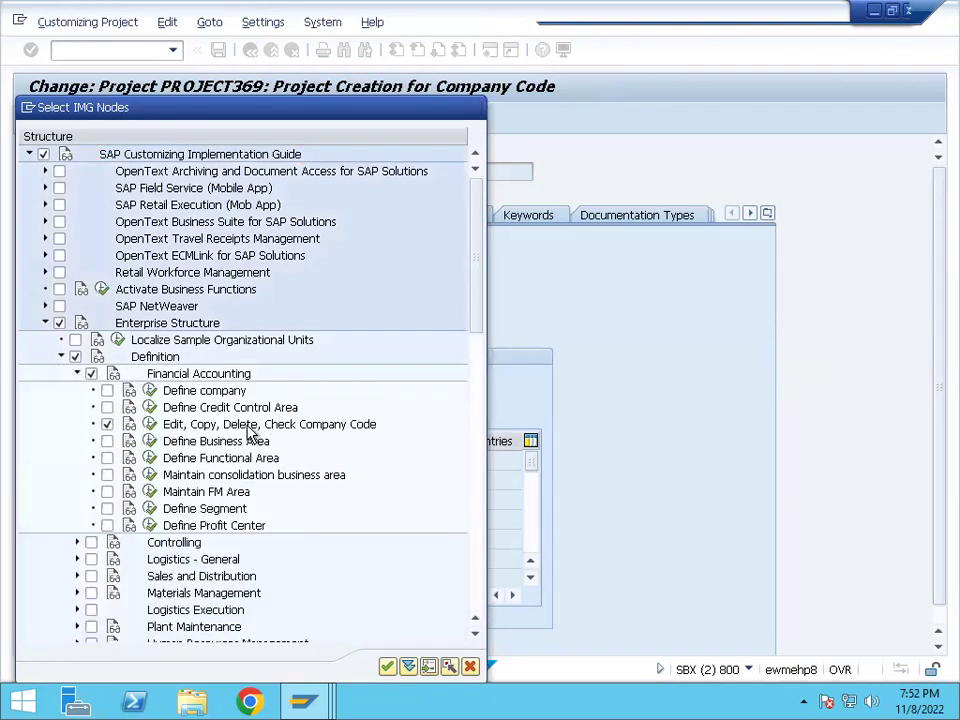
click(77, 374)
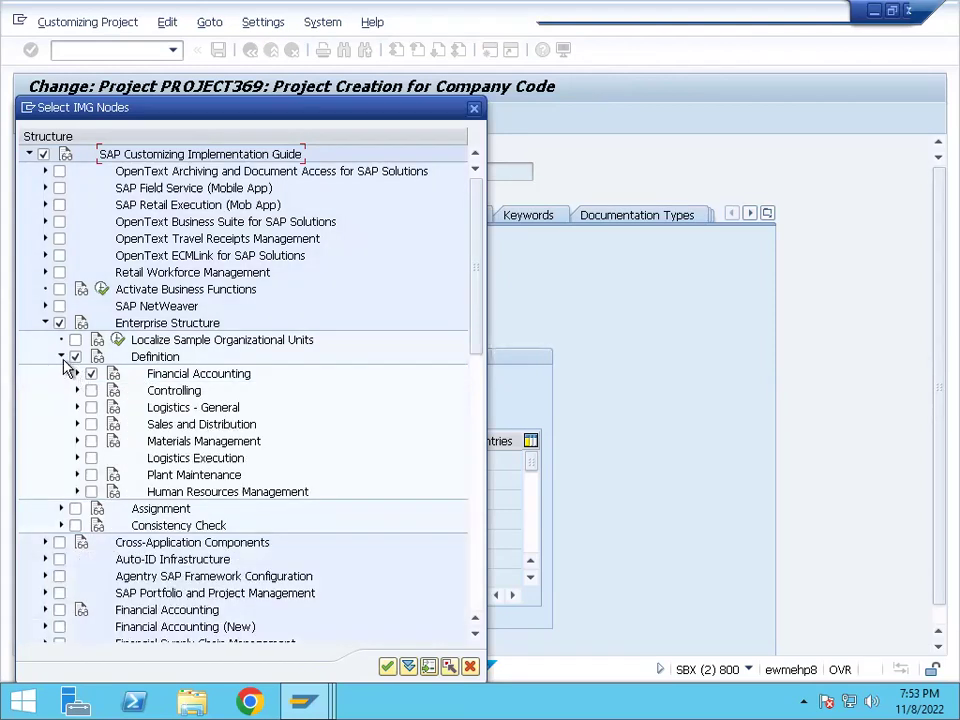
click(62, 357)
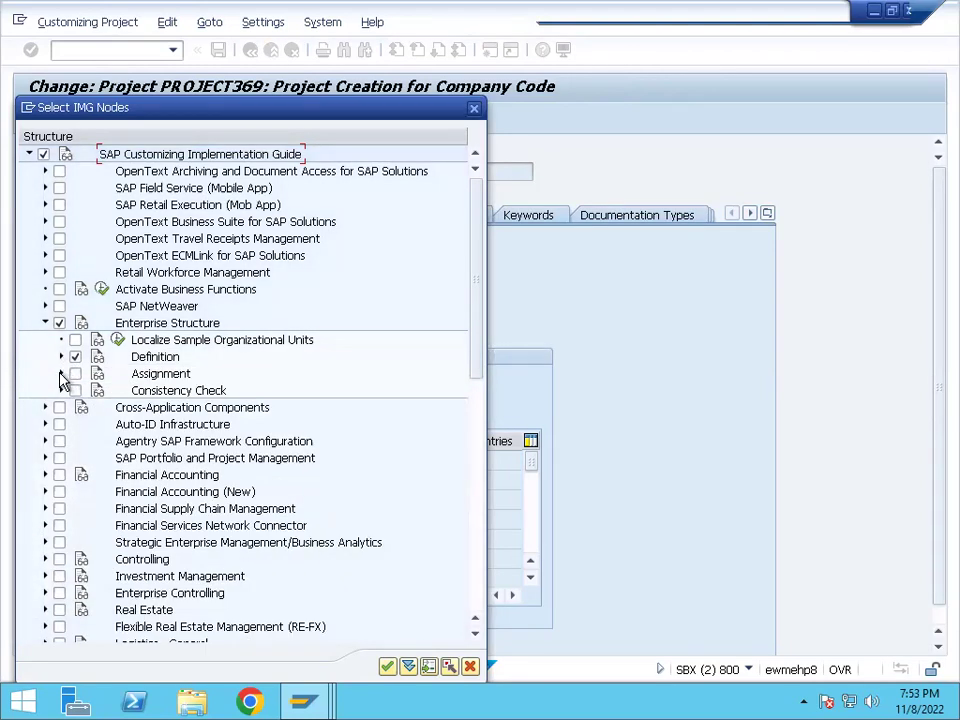
Include Assign company code to company under Enterprise Structure, Assignment, Financial Accounting in the project scope and save the project.
click(61, 373)
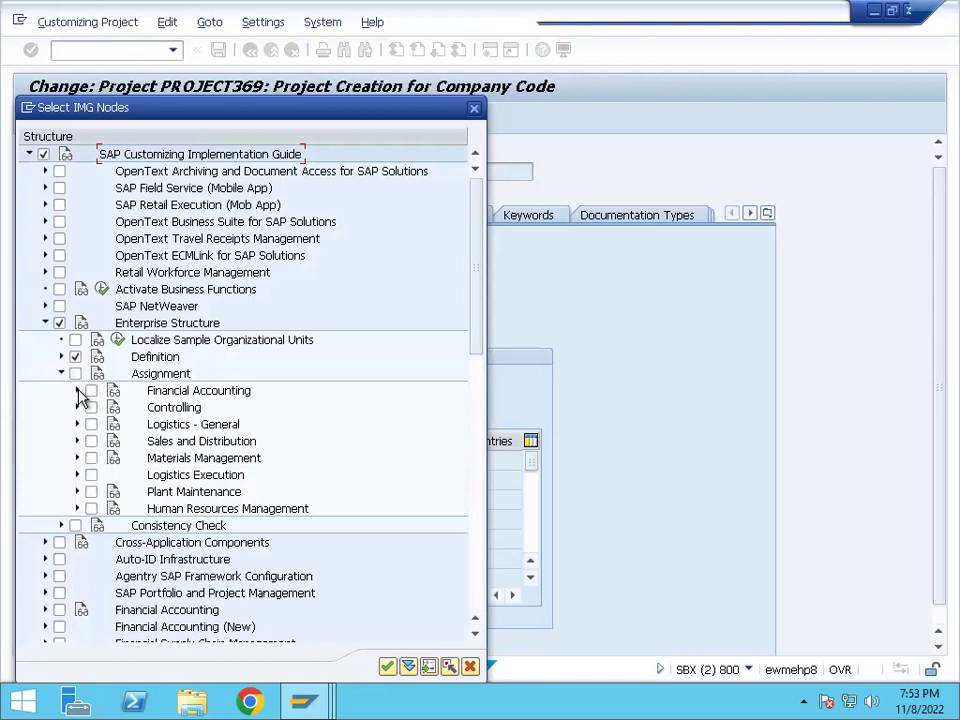
click(78, 391)
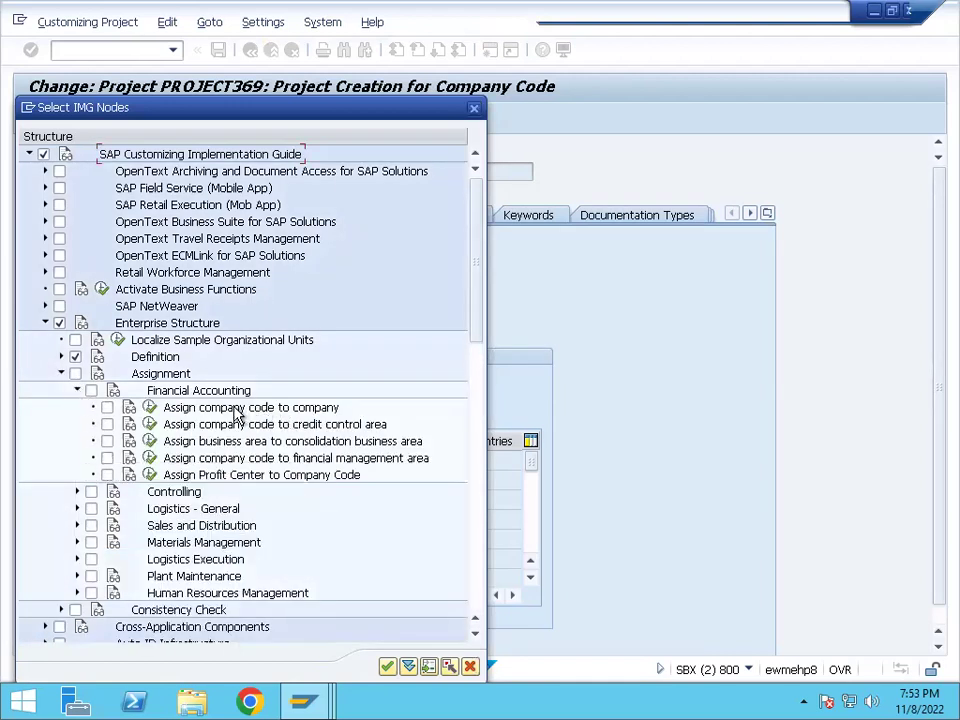
click(107, 408)
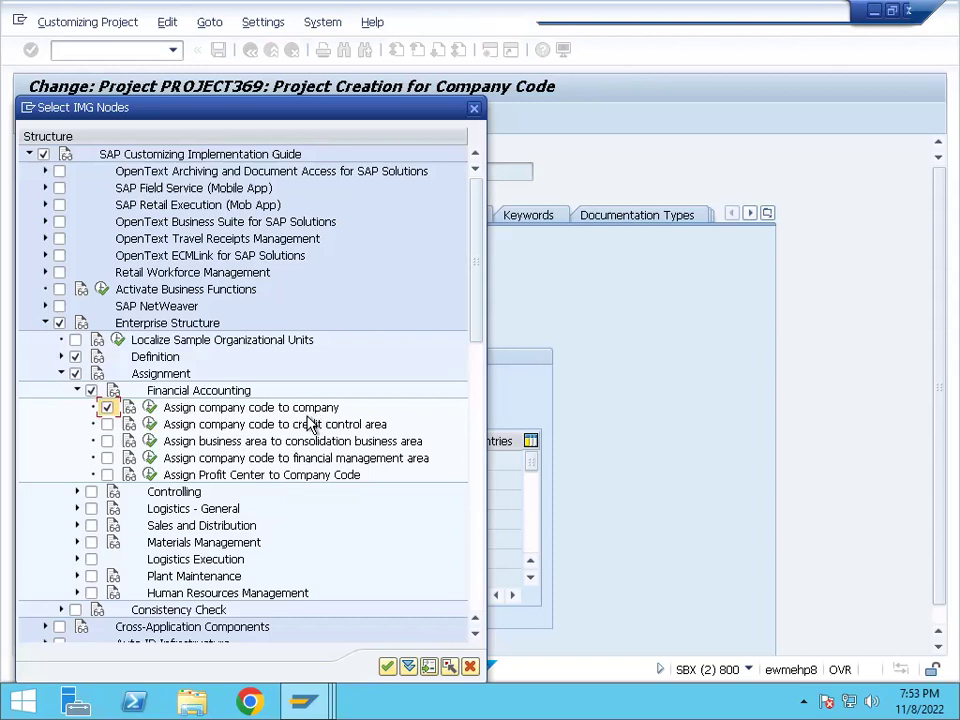
click(388, 667)
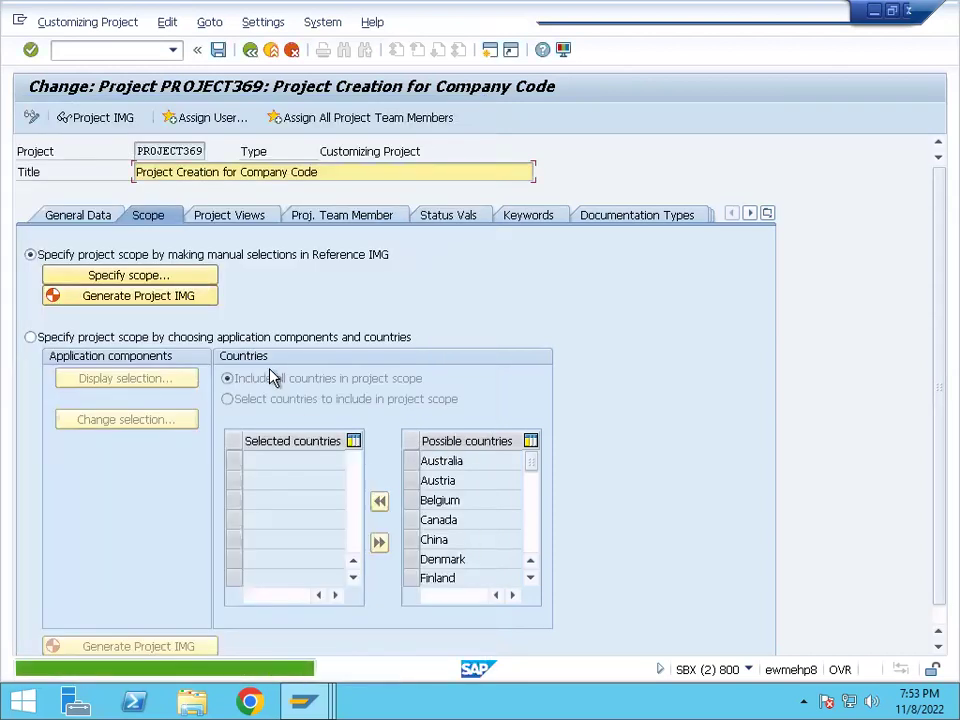
click(219, 50)
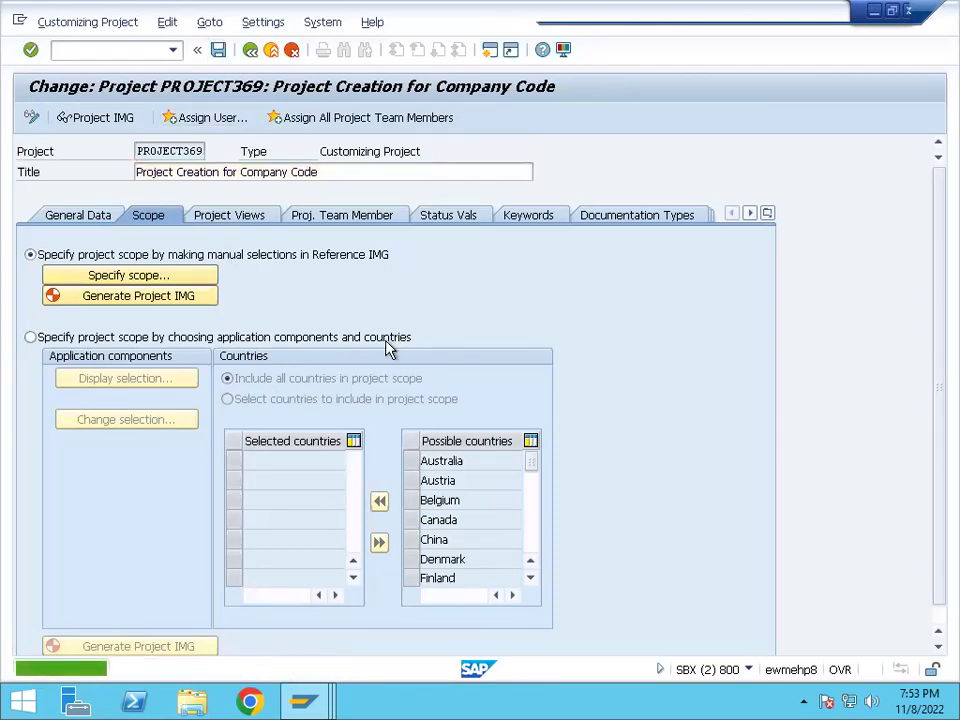
Generate the Project IMG of PROJECT369 in the background from the manually specified scope.
click(126, 298)
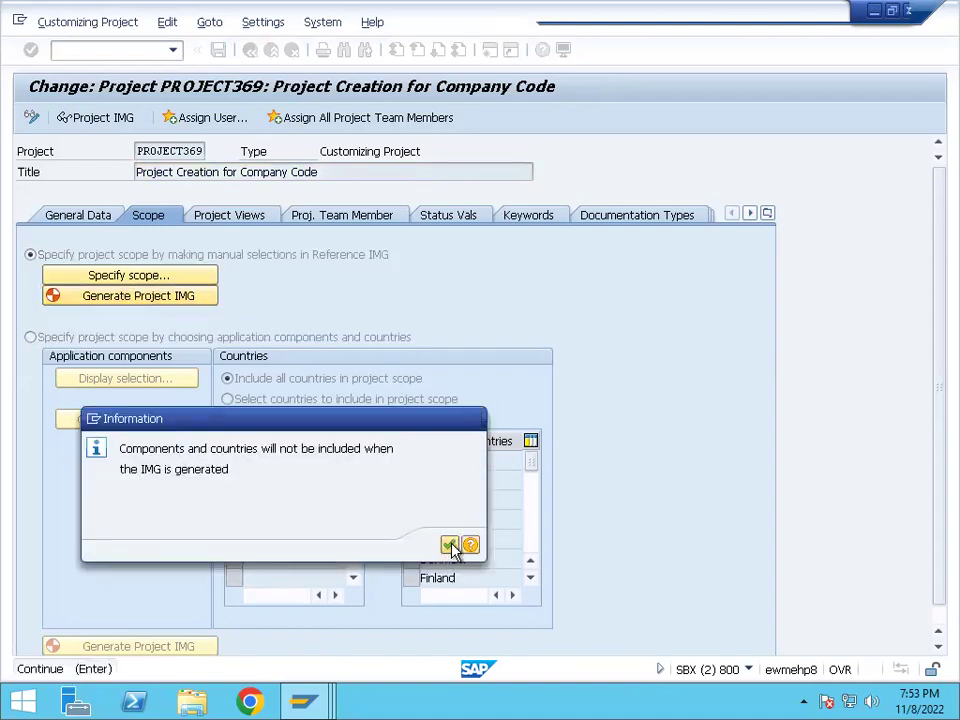
click(449, 546)
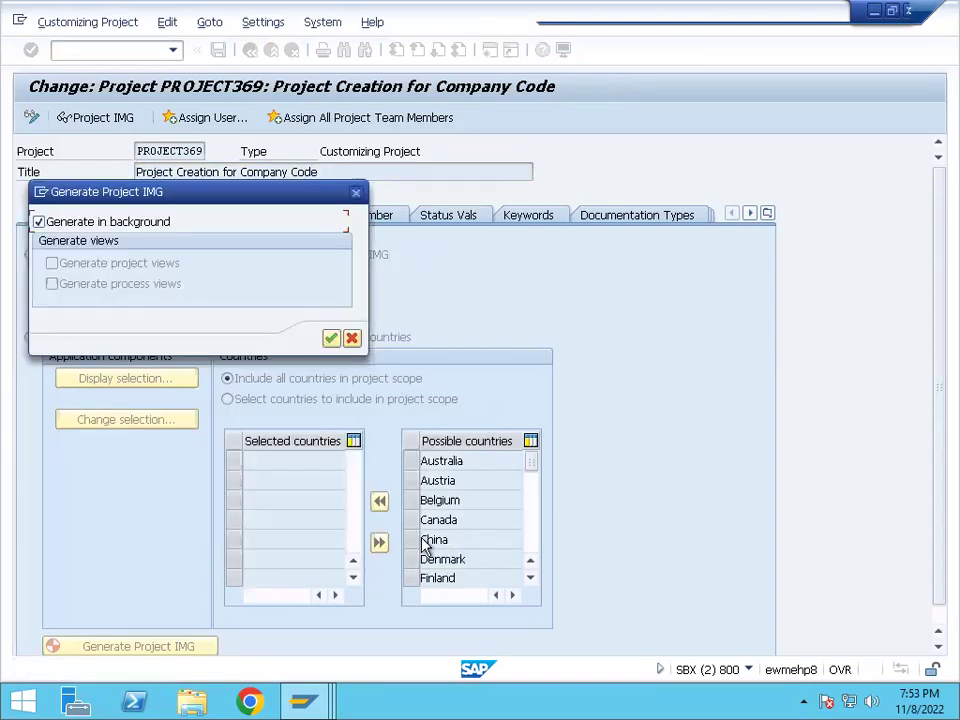
click(331, 339)
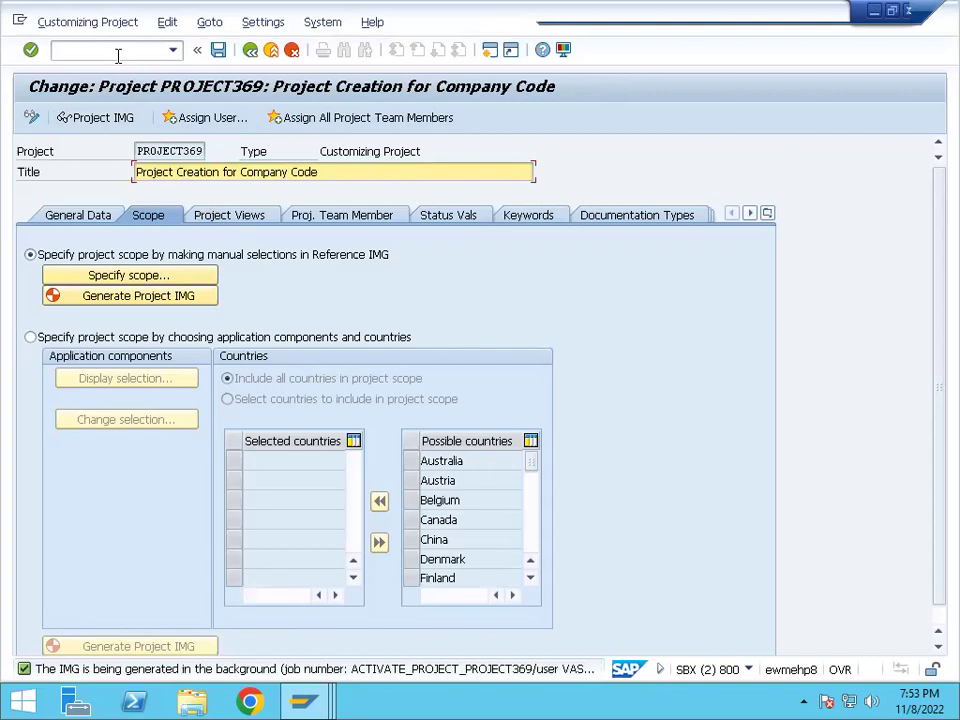
Run SPRO with /NSPRO and try to open PROJECT369 from the customizing worklist.
key(ctrl+slash)
text(/NSPRO)
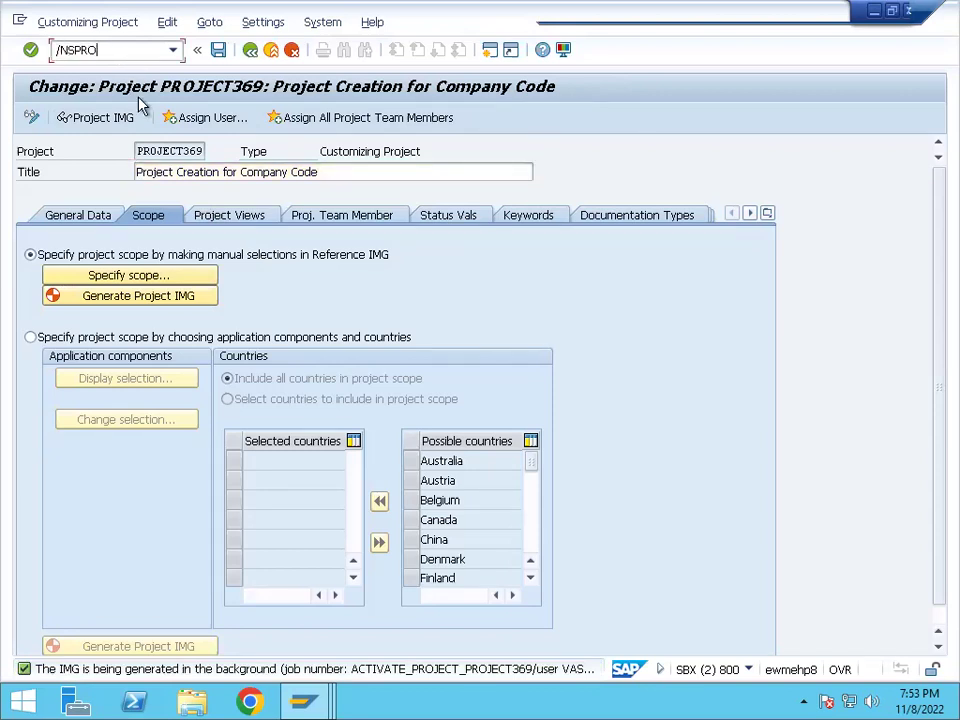
key(Return)
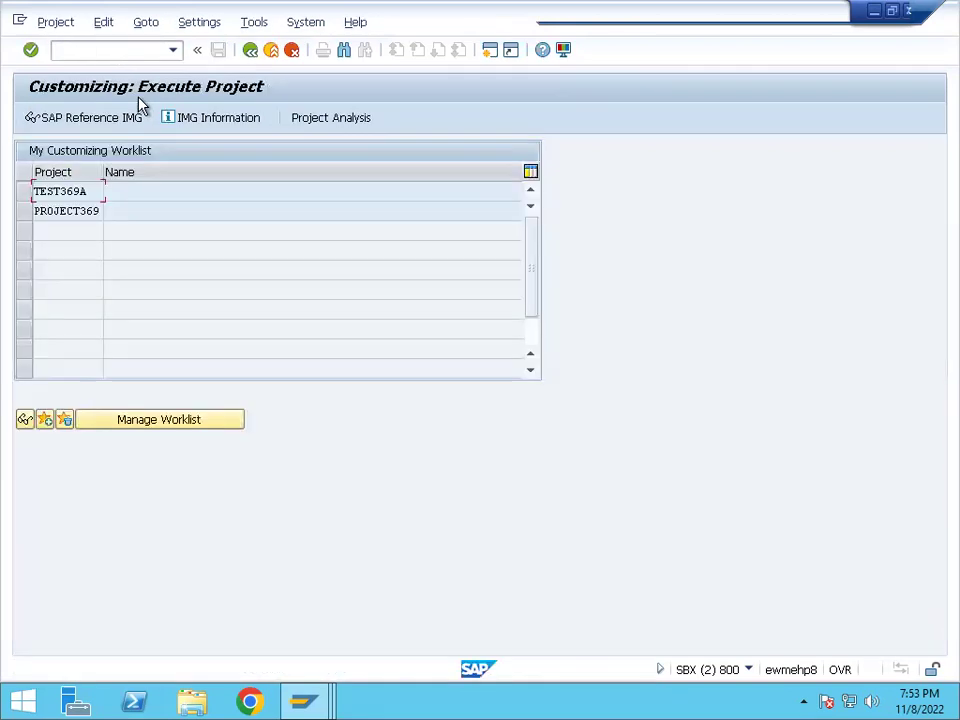
double_click(45, 212)
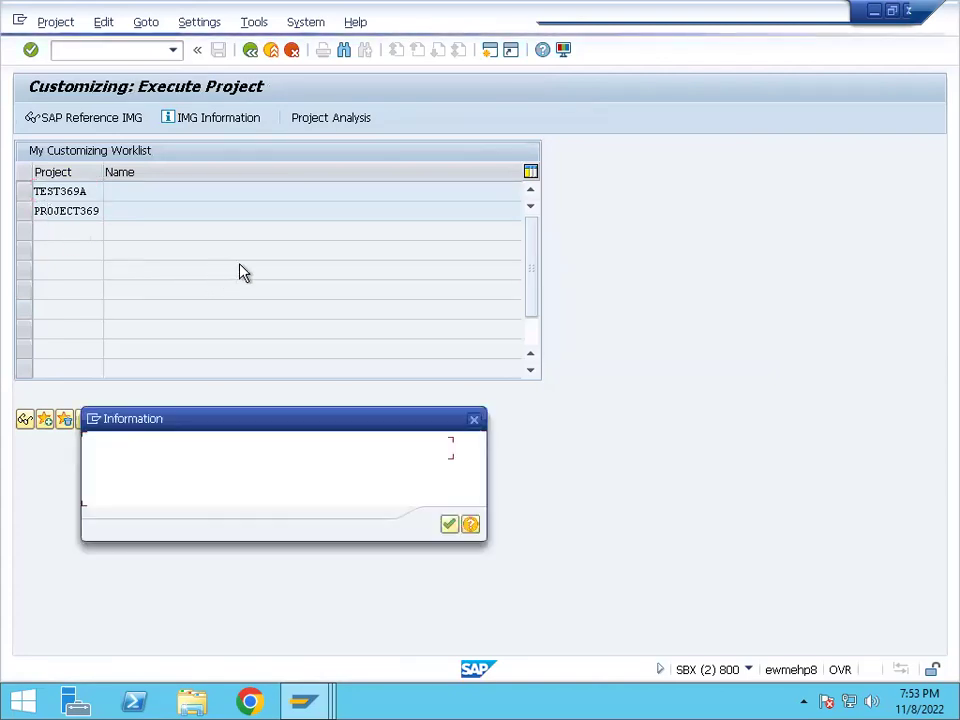
click(449, 525)
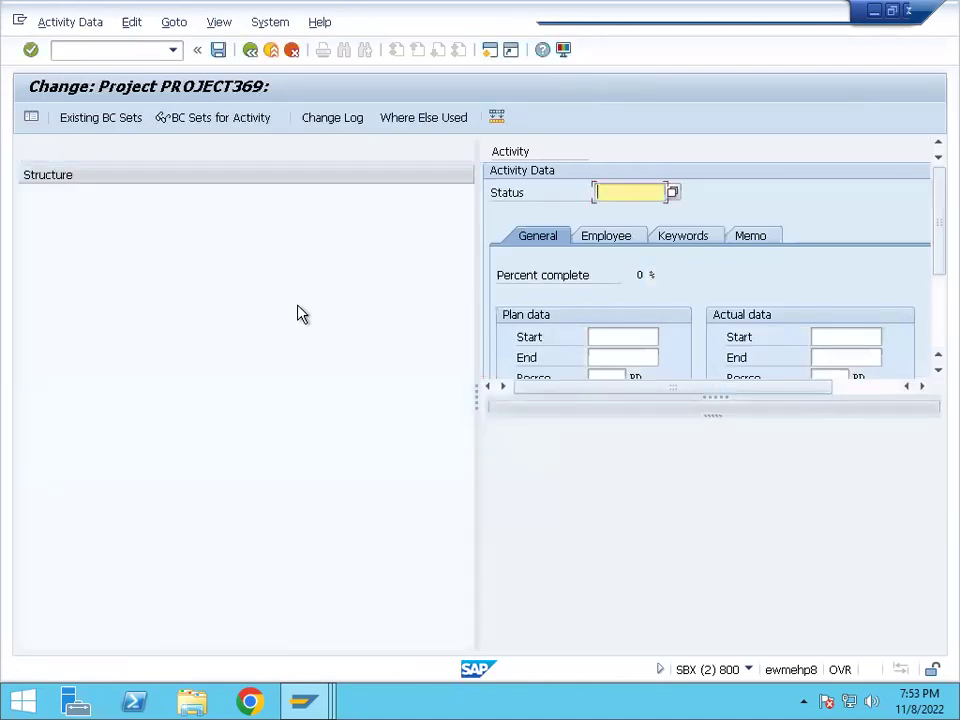
click(251, 49)
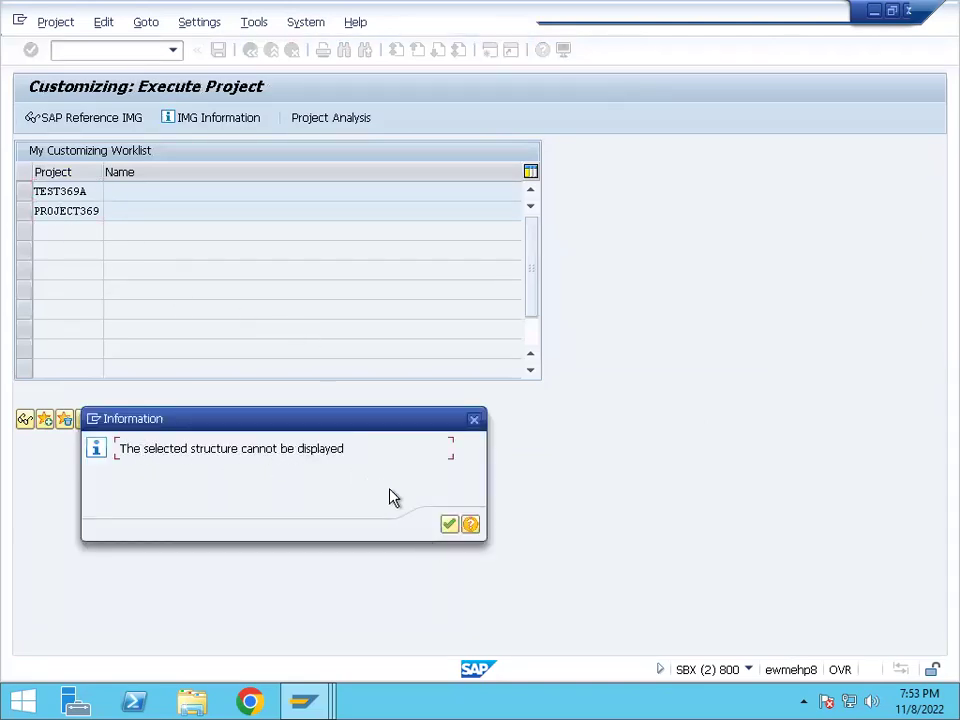
click(449, 526)
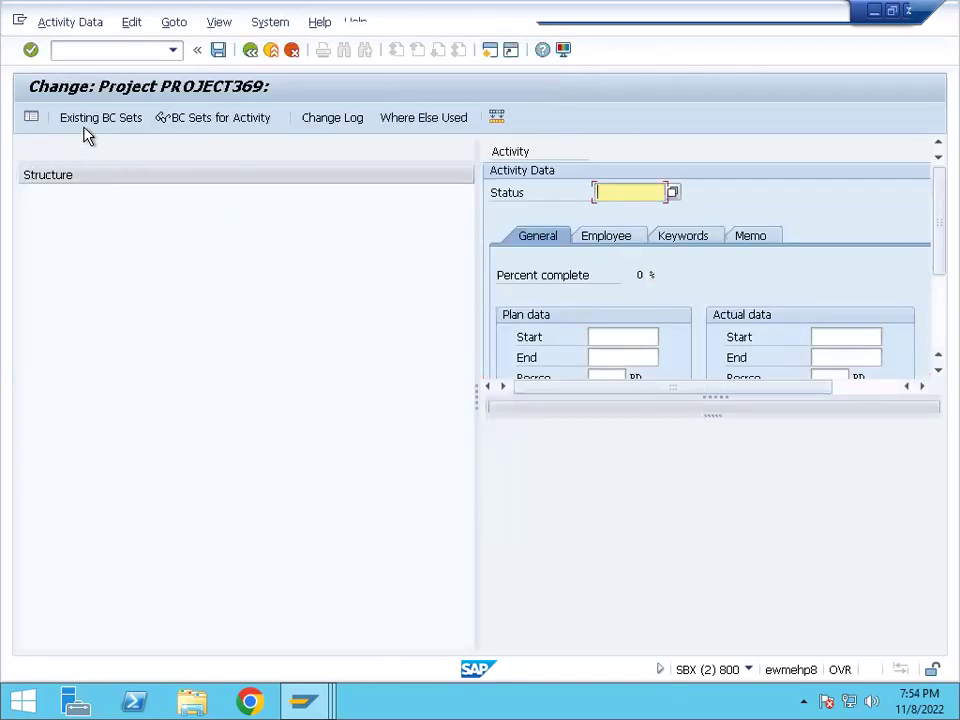
click(251, 52)
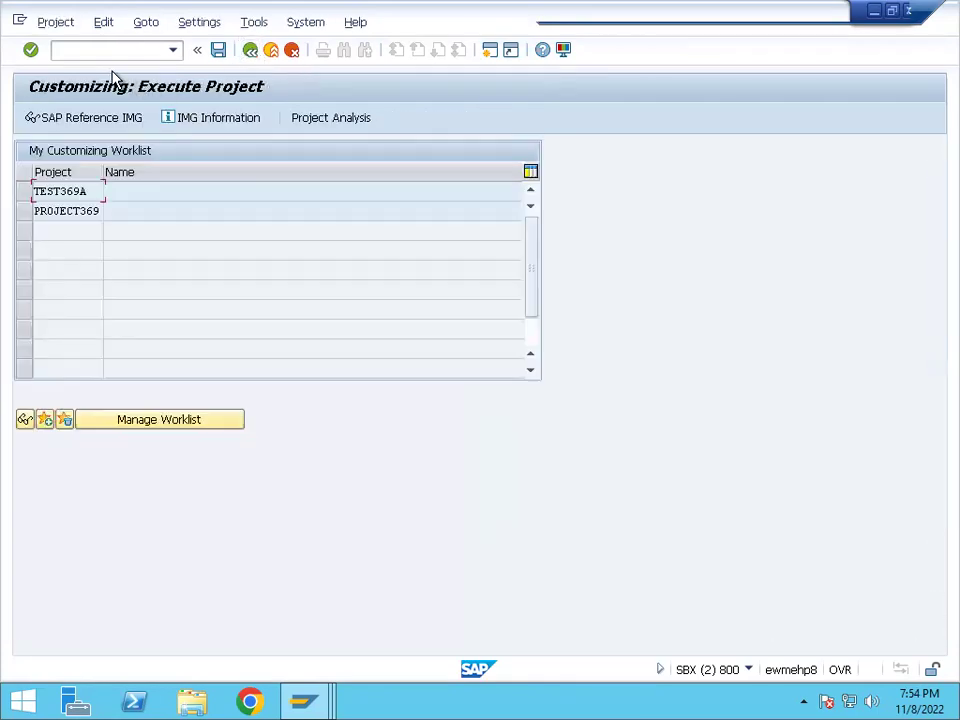
Open the batch input session overview with /NSM35.
click(97, 52)
text(/NSM3)
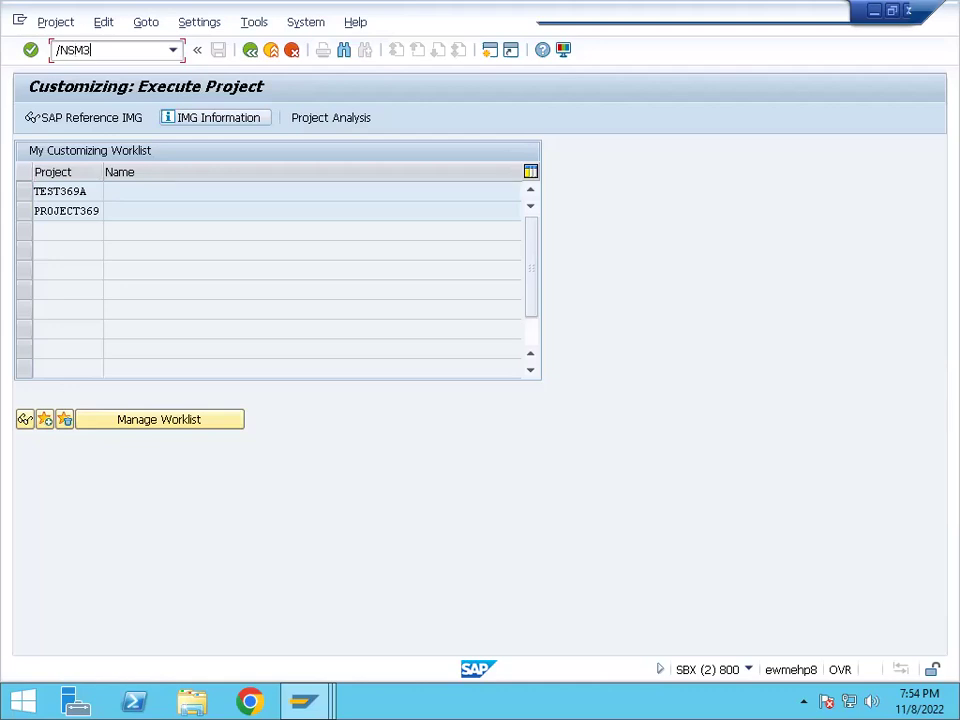
text(5)
key(Return)
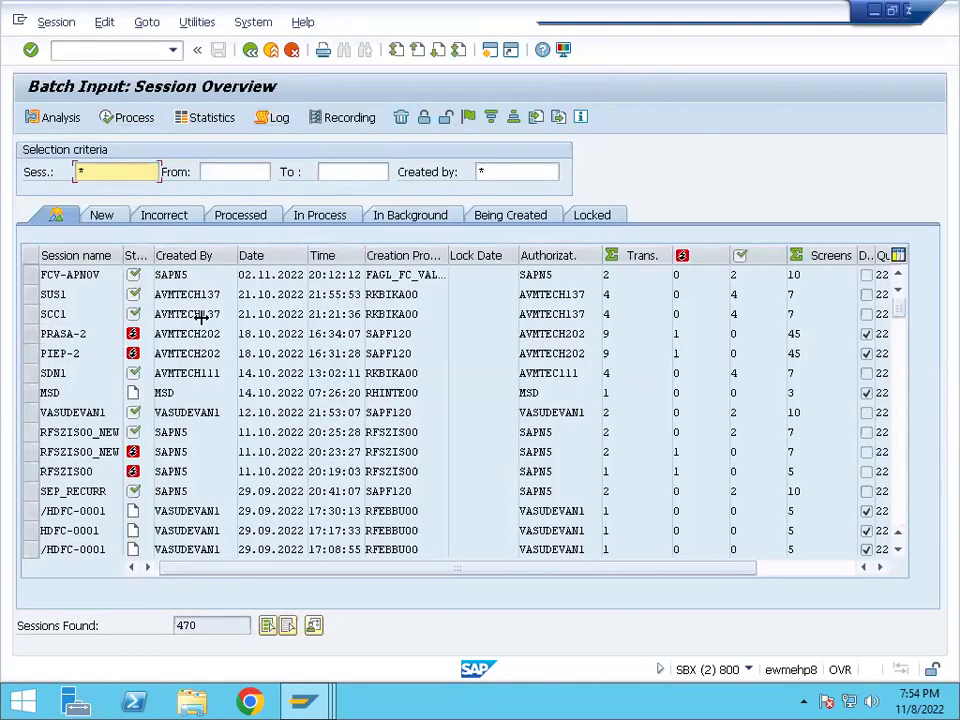
click(85, 52)
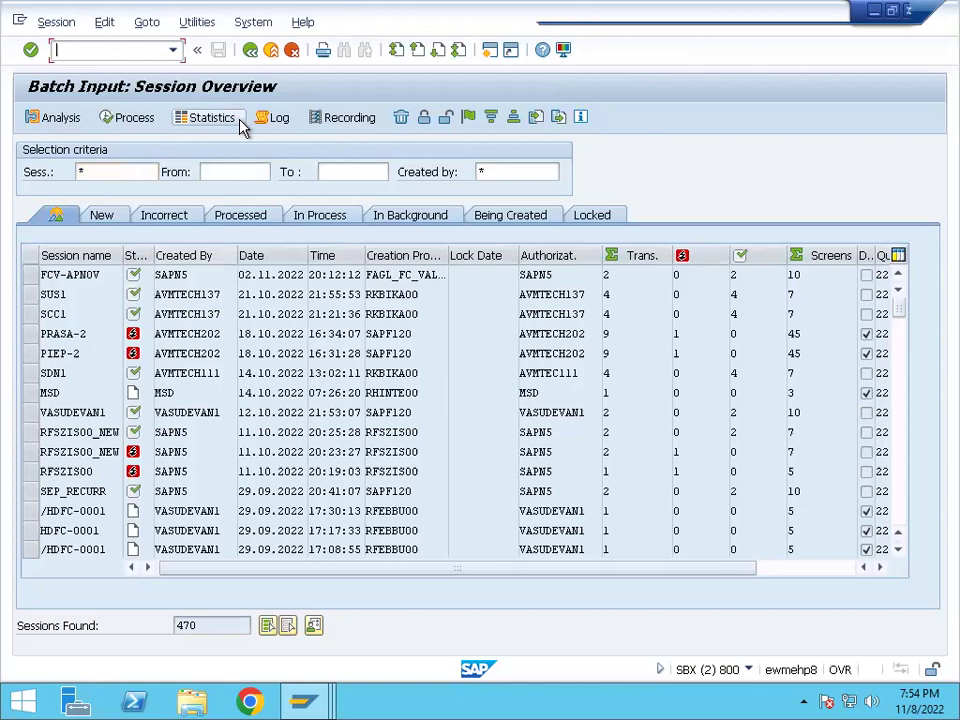
text(/)
key(BackSpace)
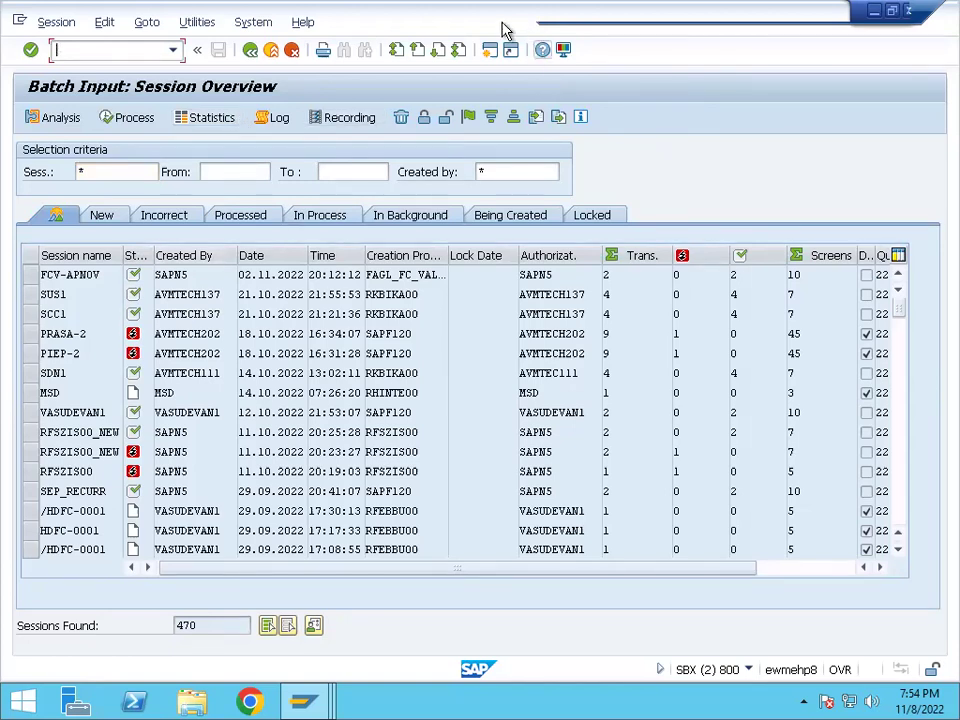
Open the background job selection through the system's job services and acknowledge the notice about the PROJECT369 IMG generation.
click(253, 22)
mouse_move(294, 90)
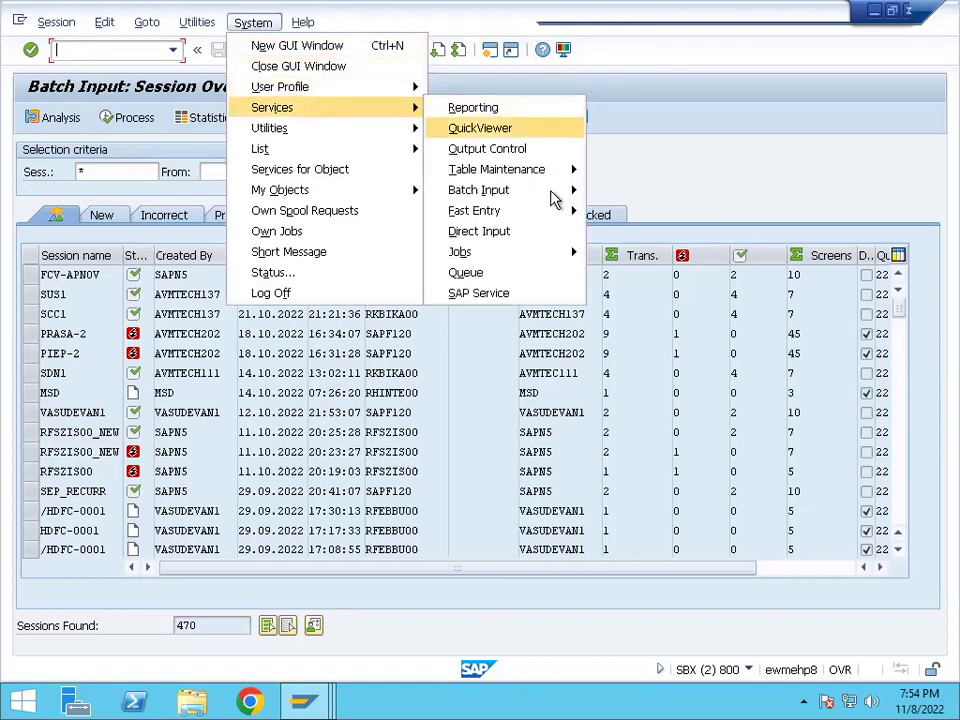
mouse_move(519, 259)
click(664, 274)
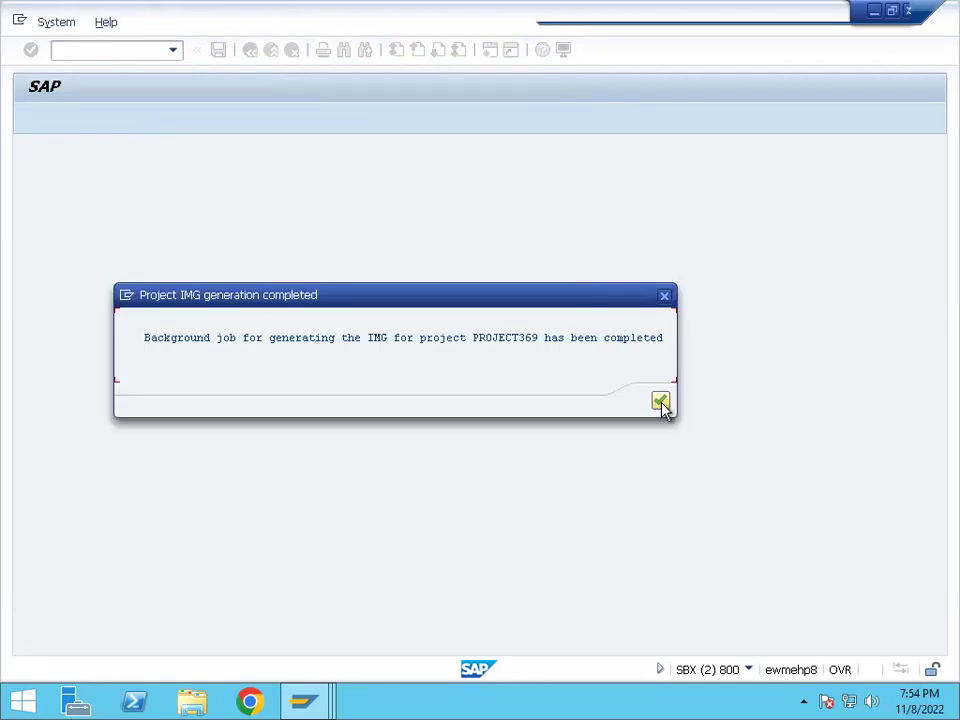
click(659, 403)
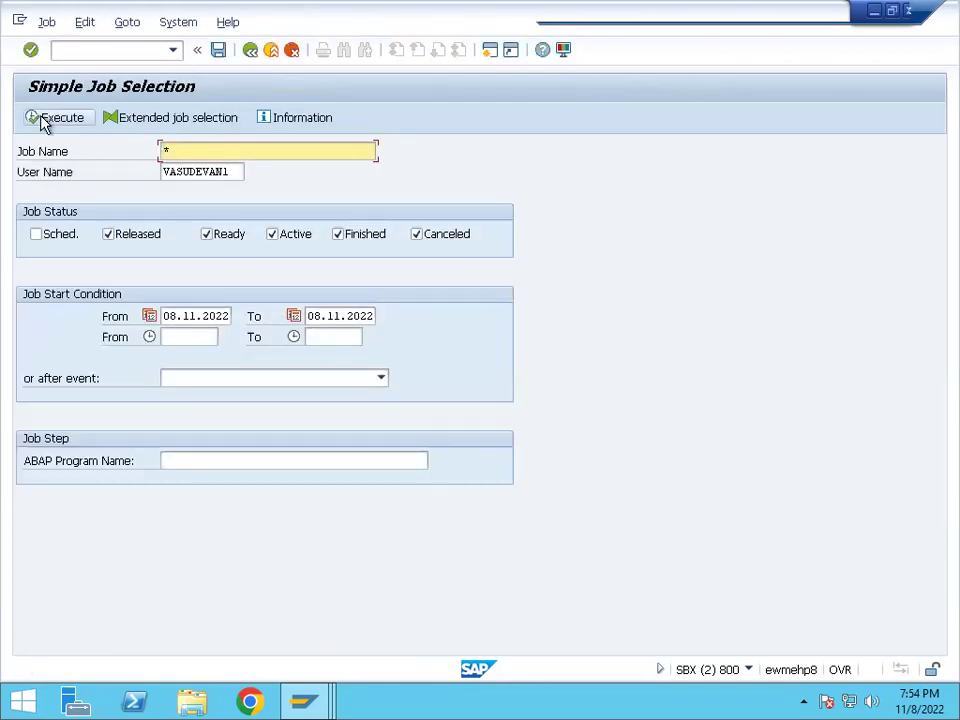
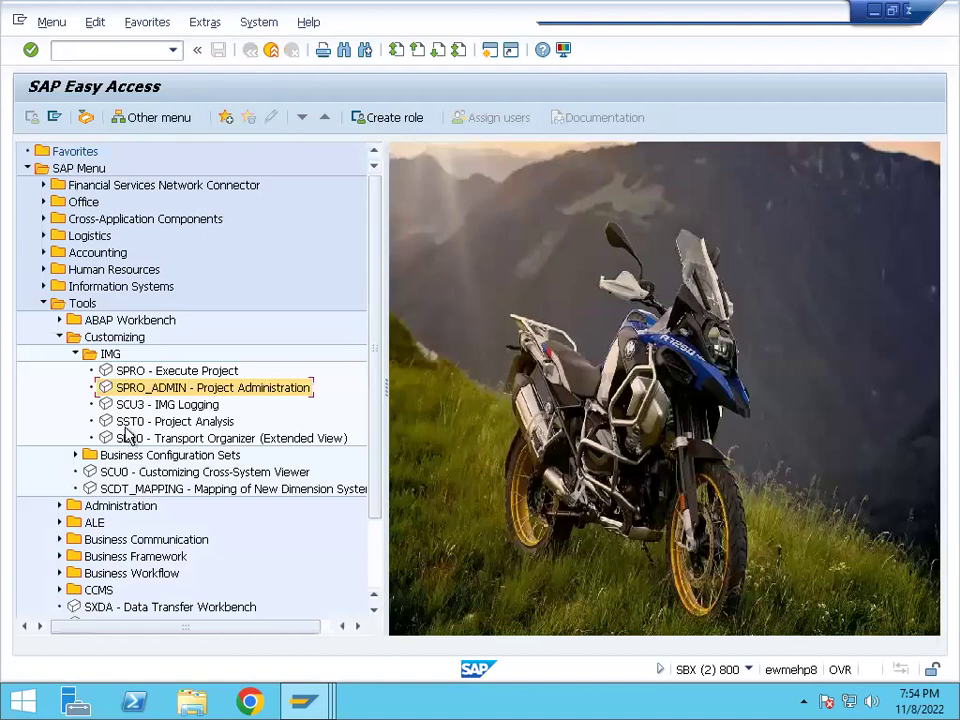
Start SPRO - Execute Project from the SAP menu and open PROJECT369 from the customizing worklist.
click(130, 371)
double_click(130, 371)
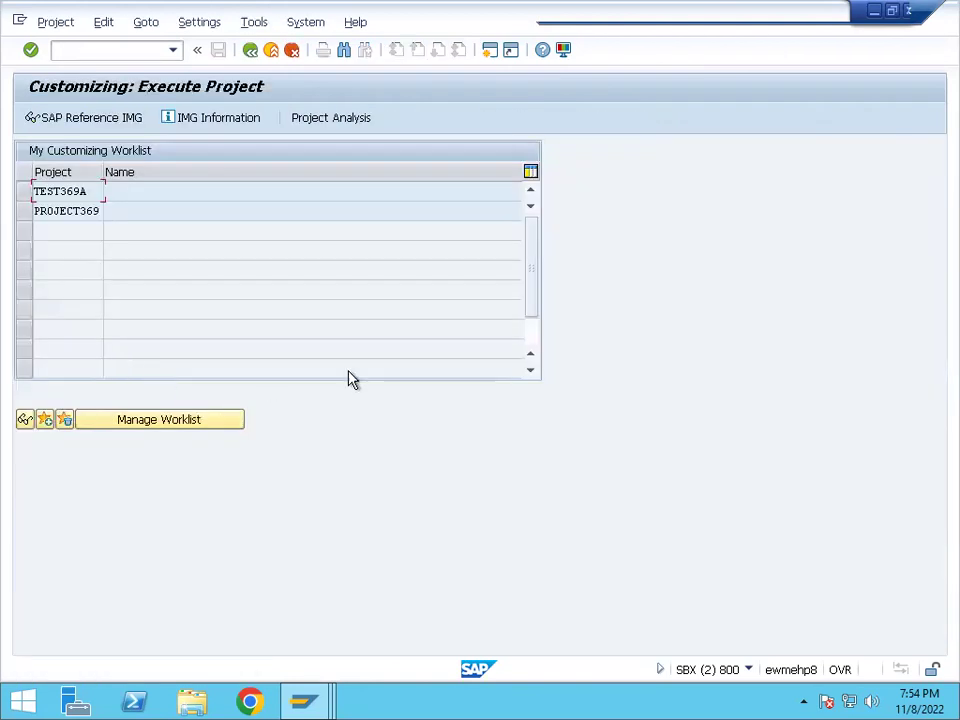
click(68, 213)
double_click(68, 213)
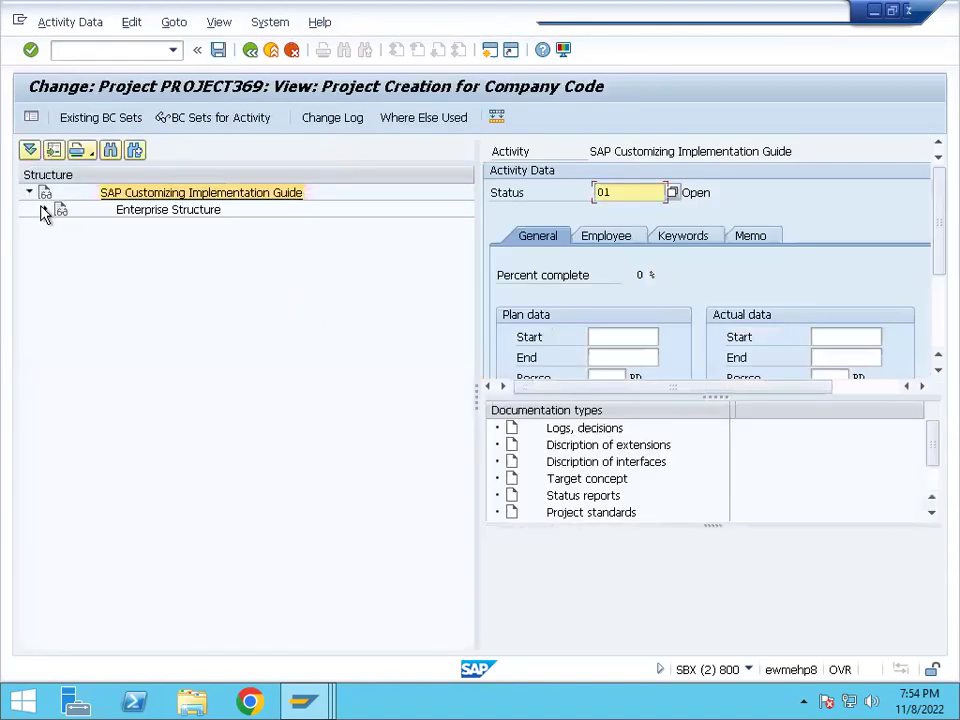
Check the activities under Definition and Assignment, Financial Accounting, in the project's Enterprise Structure.
click(45, 210)
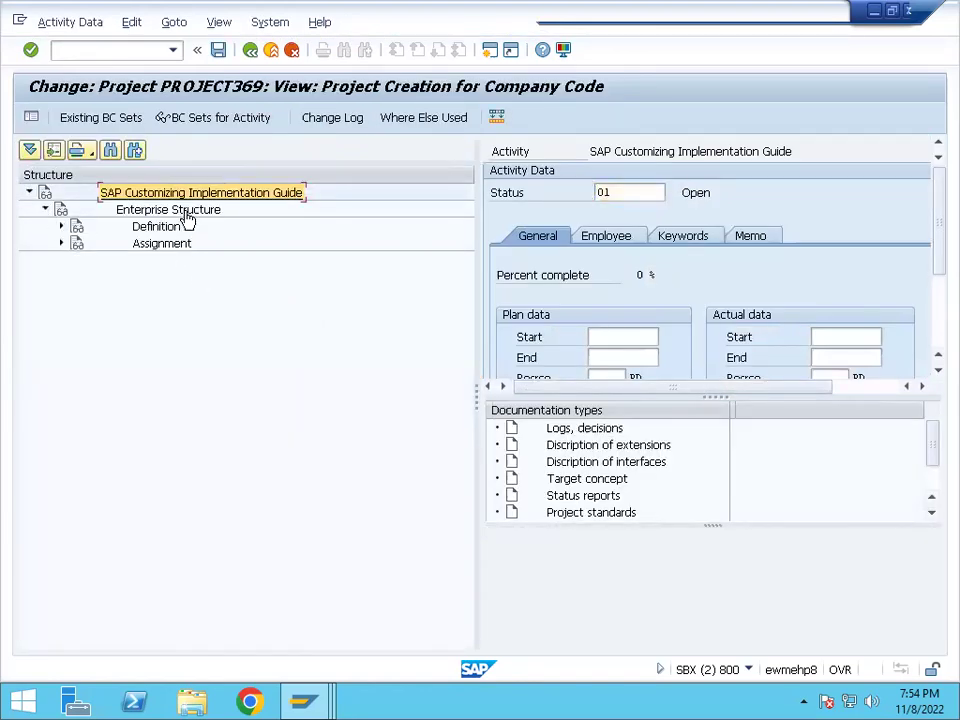
click(61, 226)
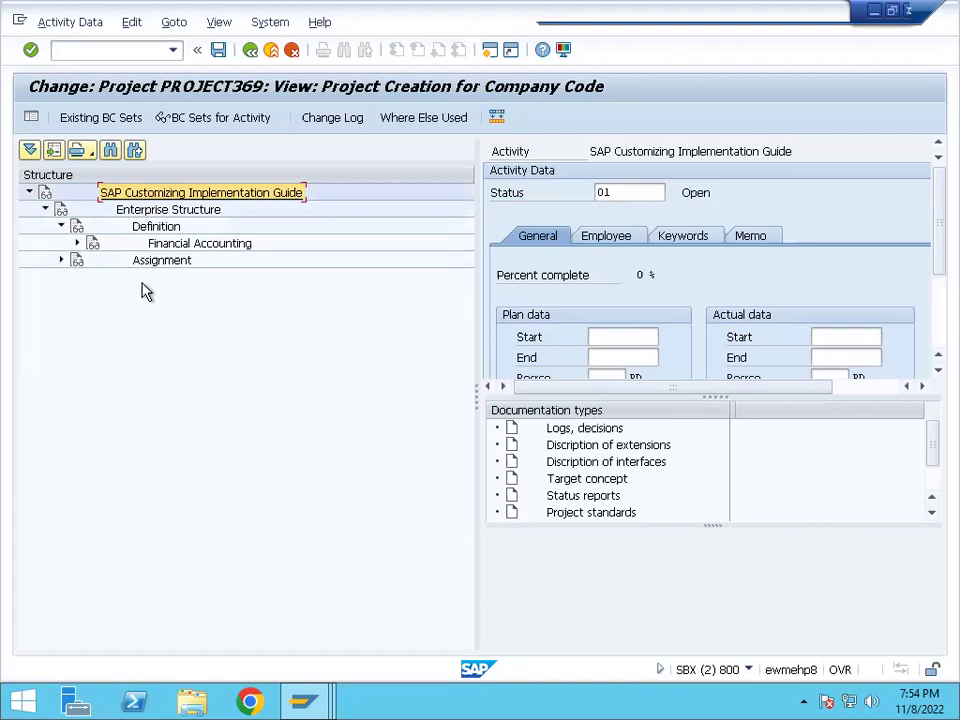
click(77, 244)
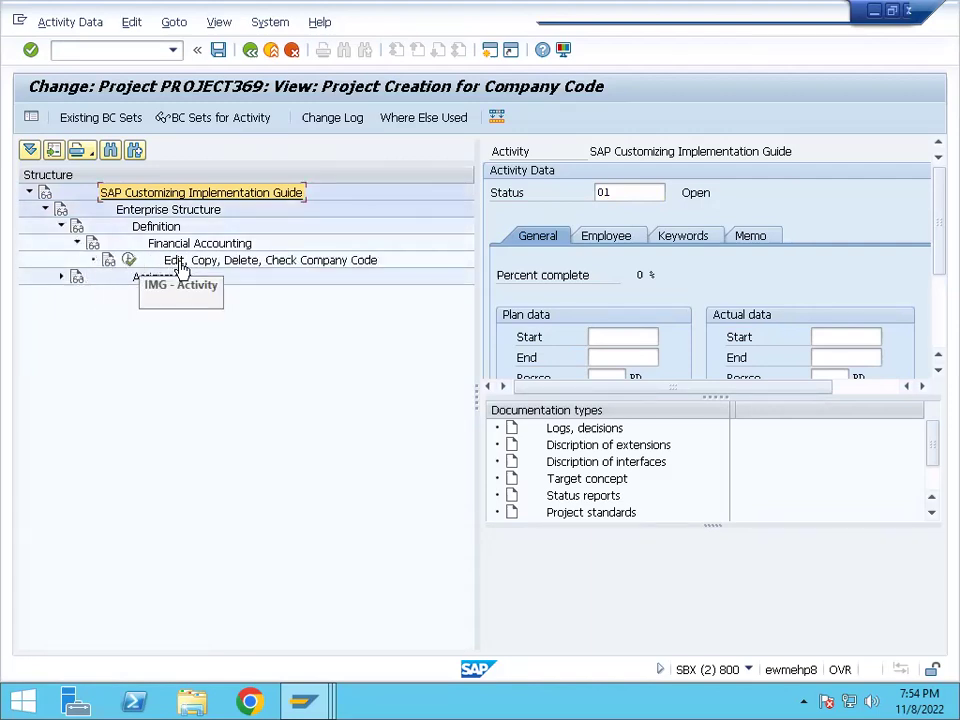
click(61, 278)
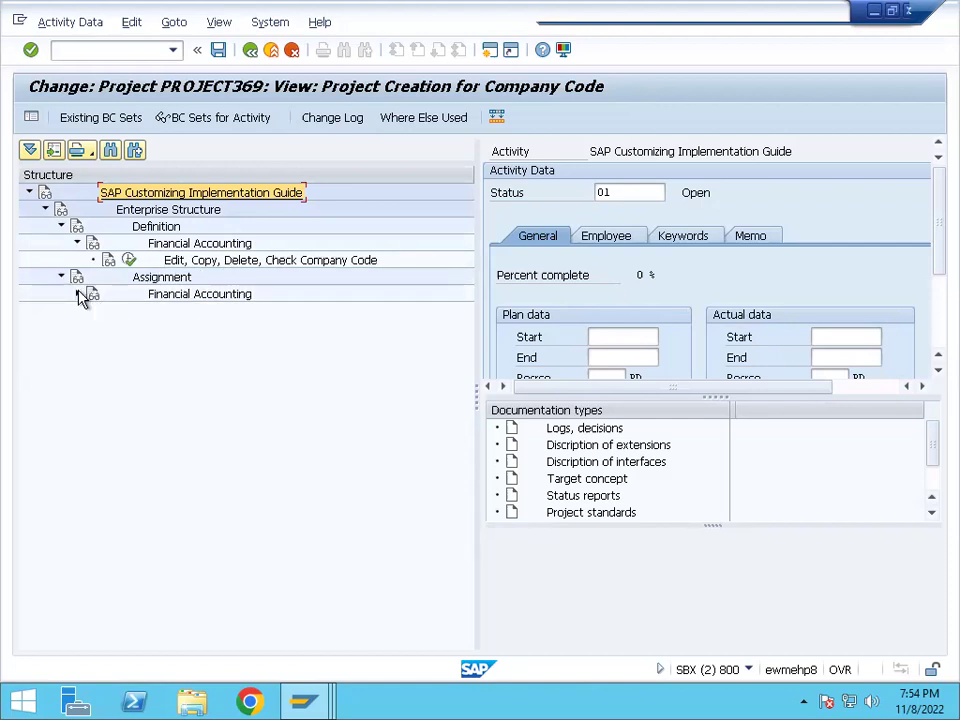
click(78, 295)
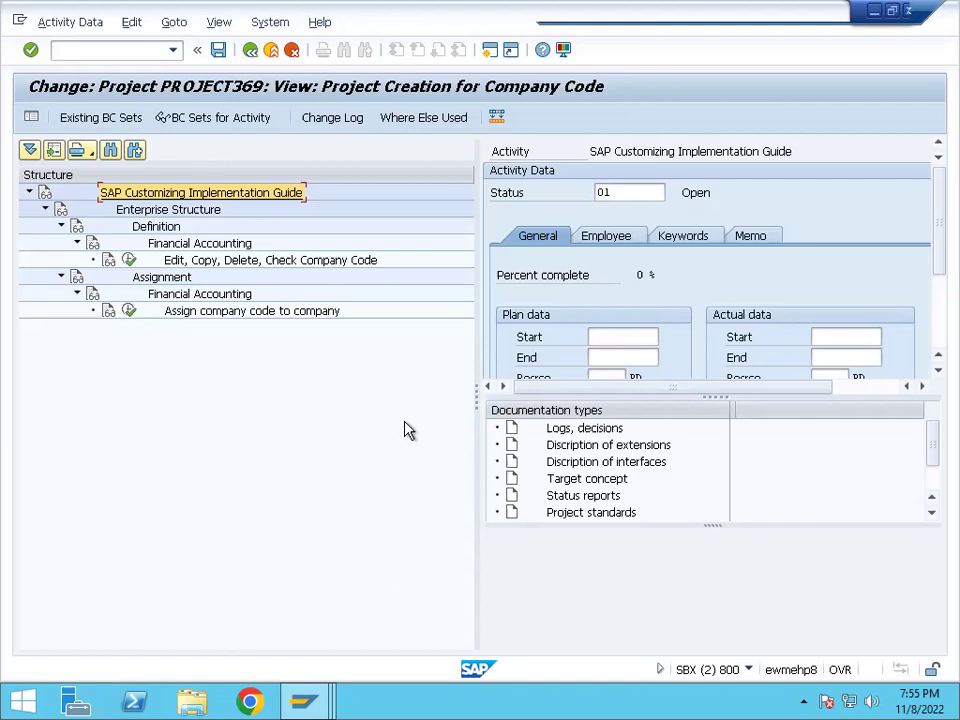
Reopen PROJECT369 from the worklist, set the status of SAP Customizing Implementation Guide to 03 Finished and save.
click(249, 50)
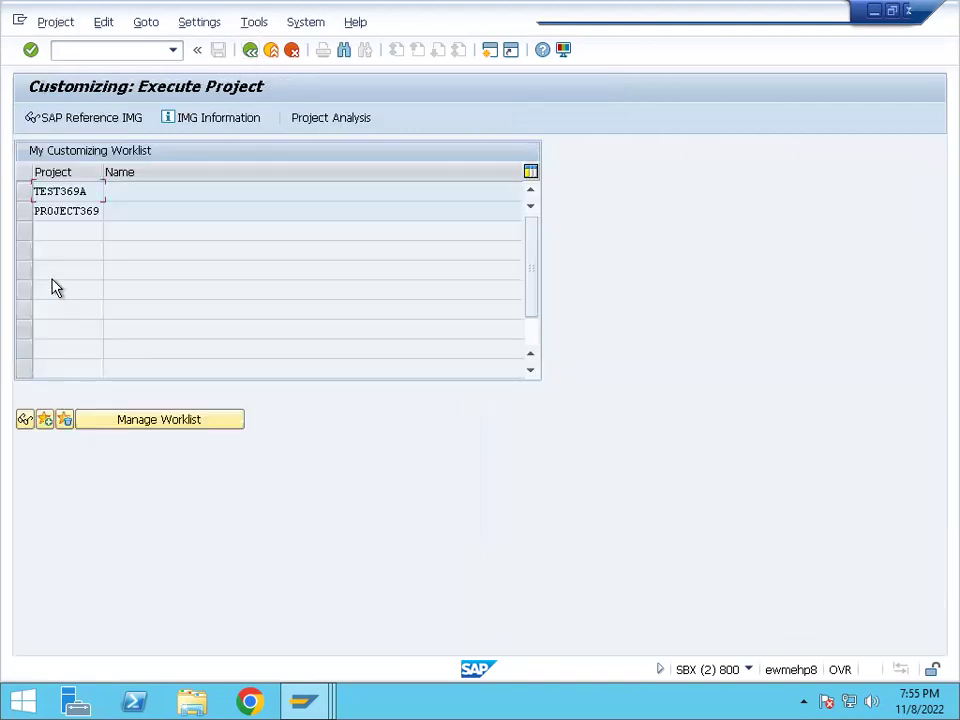
double_click(87, 213)
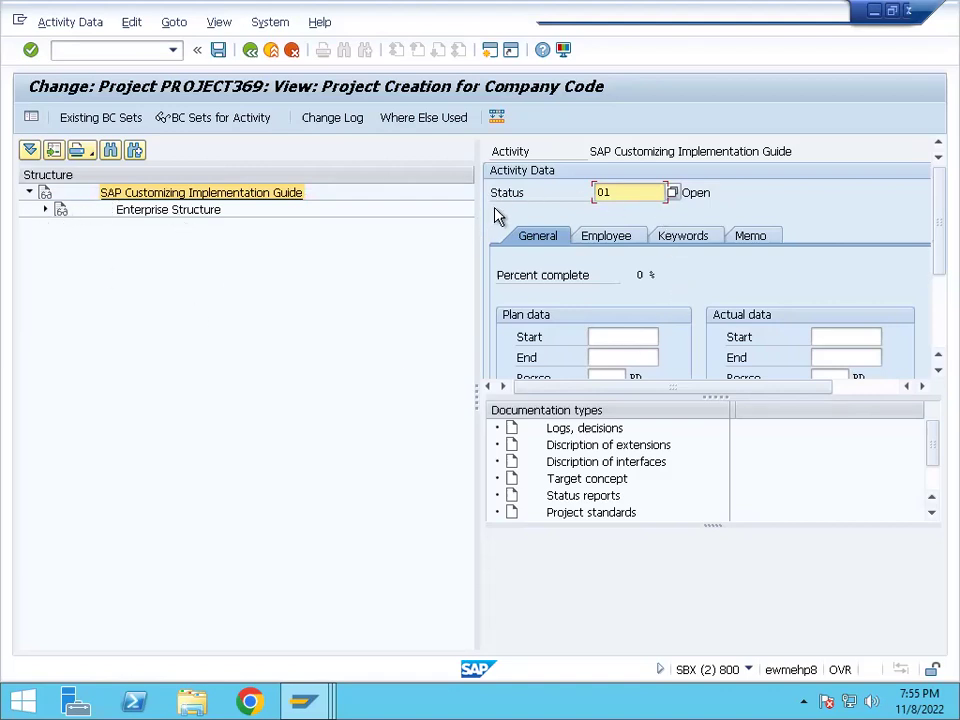
click(673, 192)
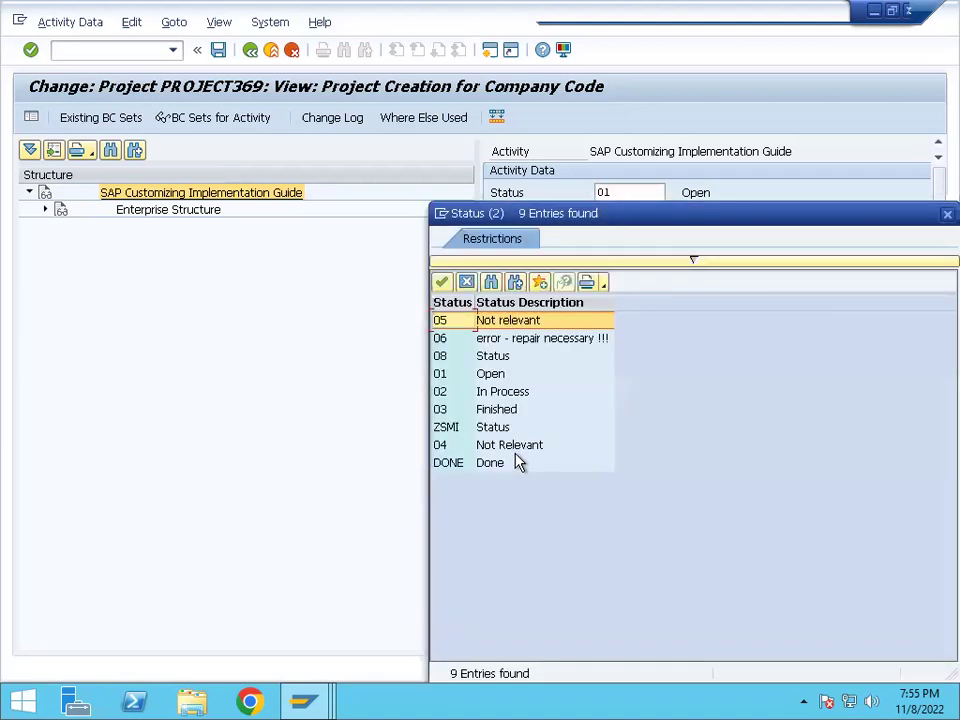
drag(540, 232, 146, 216)
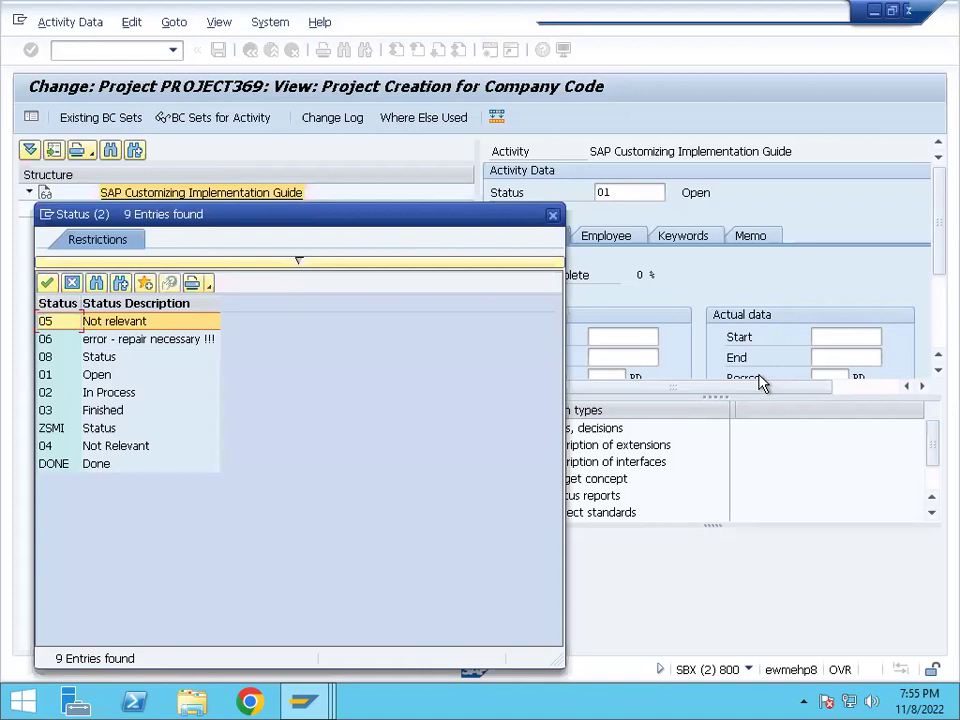
click(92, 409)
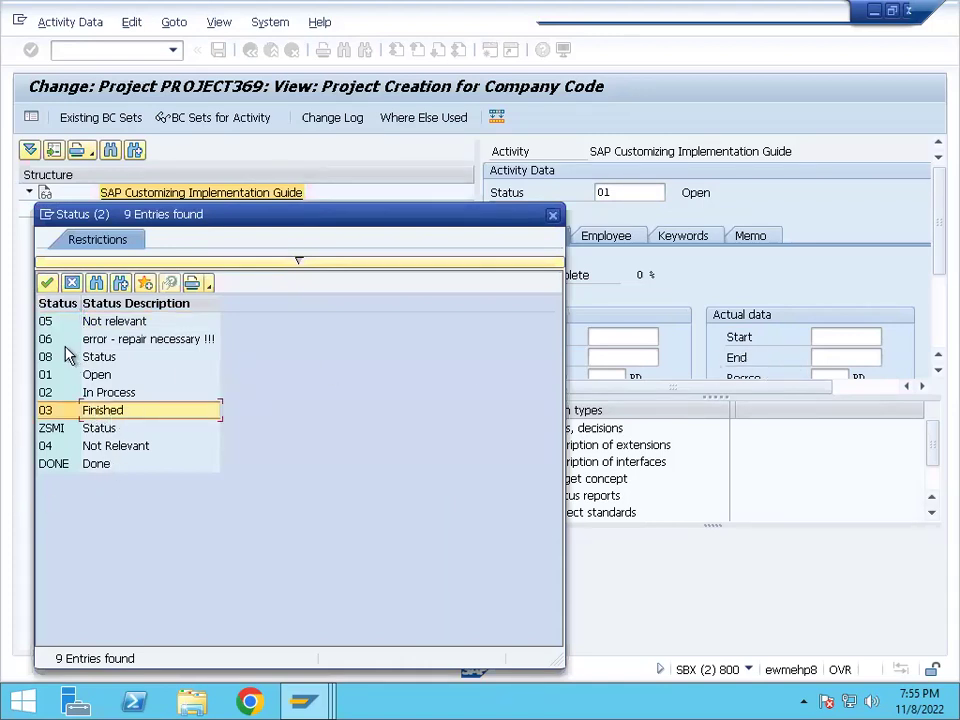
click(46, 288)
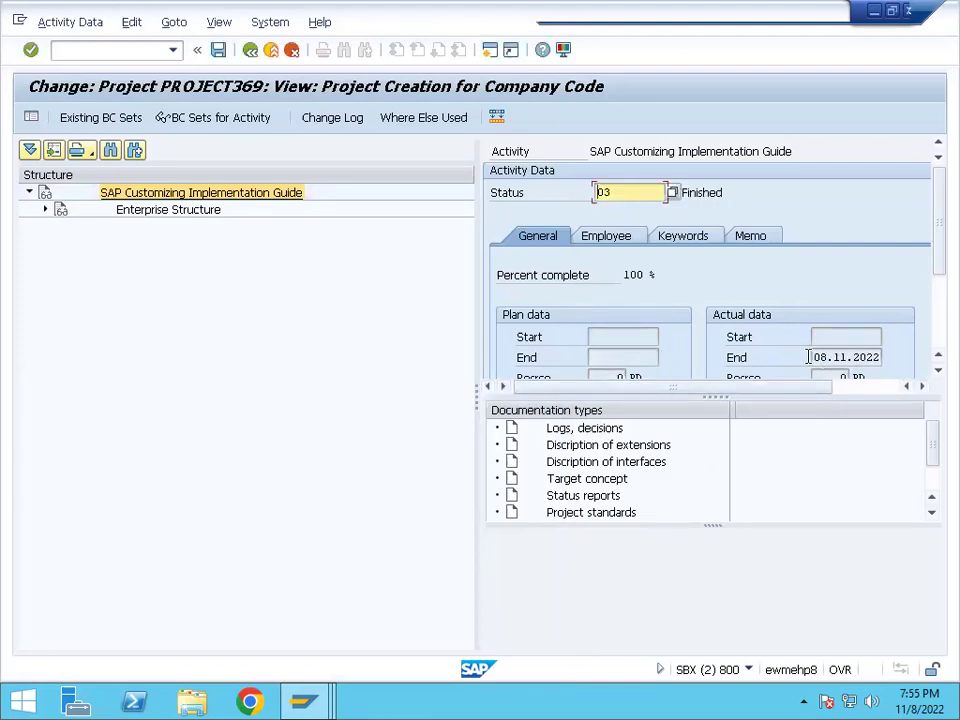
click(218, 50)
Set the status of SAP Customizing Implementation Guide to 01 Open and save the activity data.
click(673, 192)
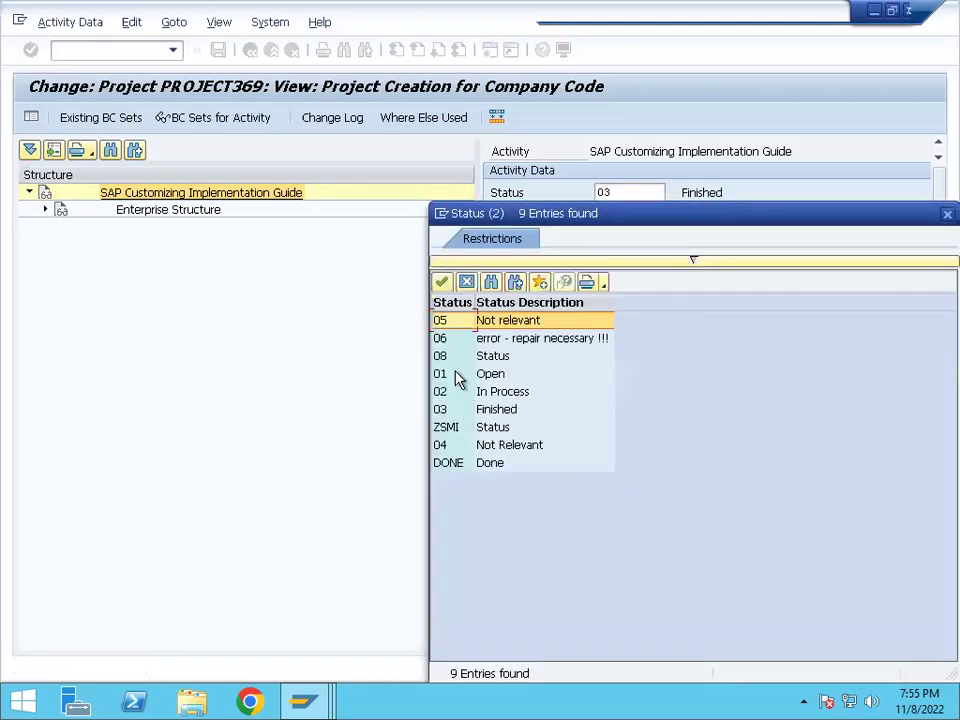
click(454, 376)
click(441, 282)
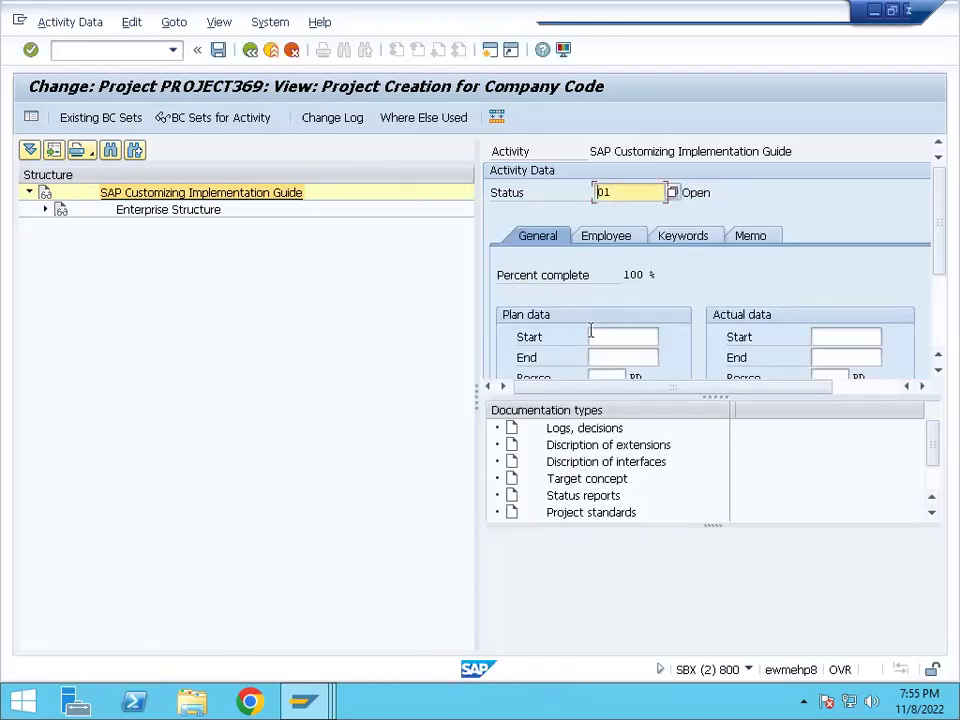
click(219, 52)
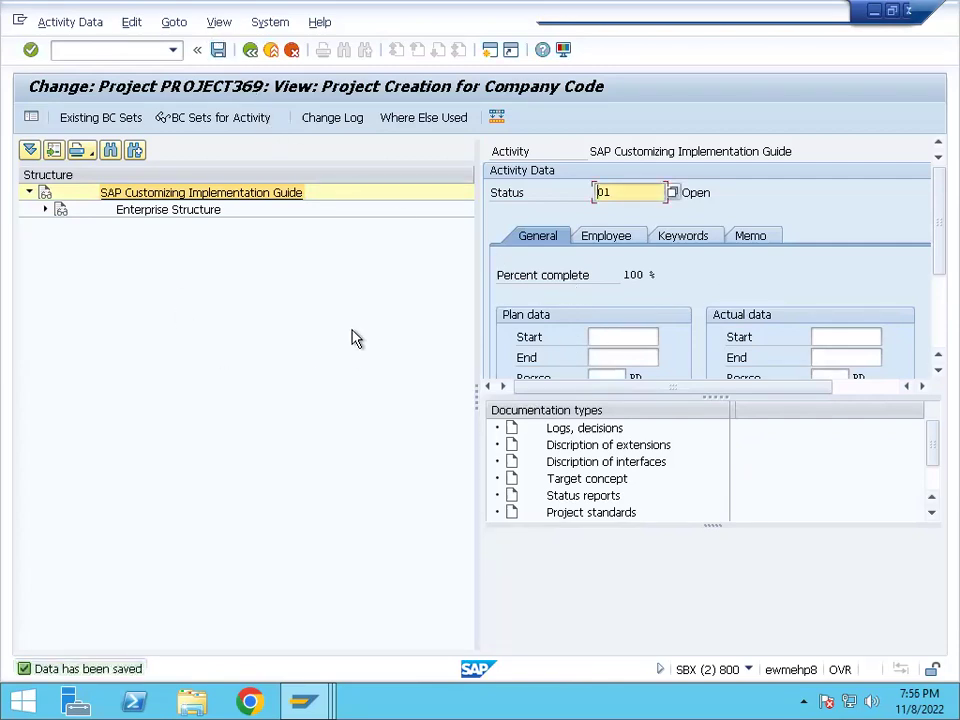